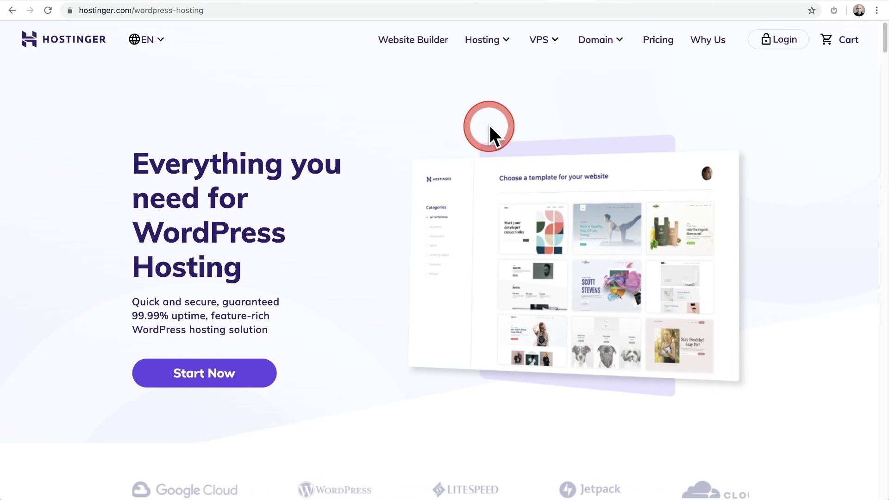
Step: Open the WordPress site's list of installed plugins and look at the LiteSpeed Cache entry
{"action": "left_click", "coordinate": [509, 39]}
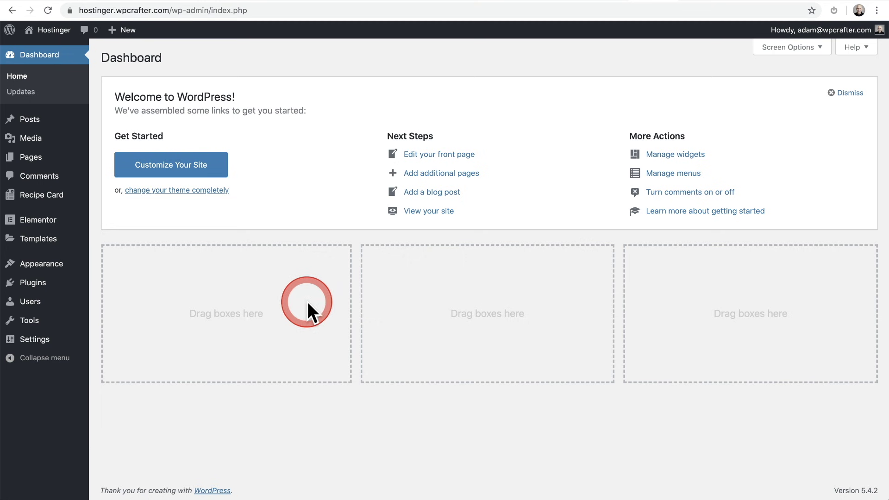
{"action": "left_click", "coordinate": [52, 284]}
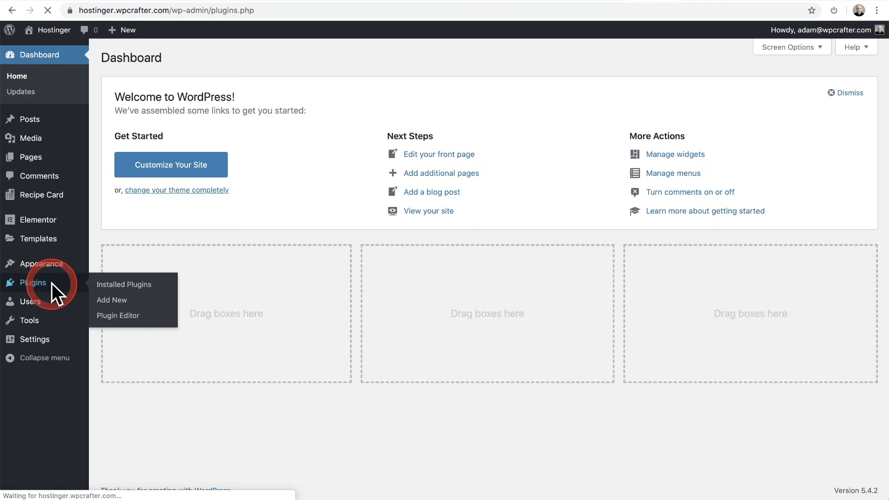
{"action": "left_click_drag", "start_coordinate": [202, 310], "coordinate": [95, 312]}
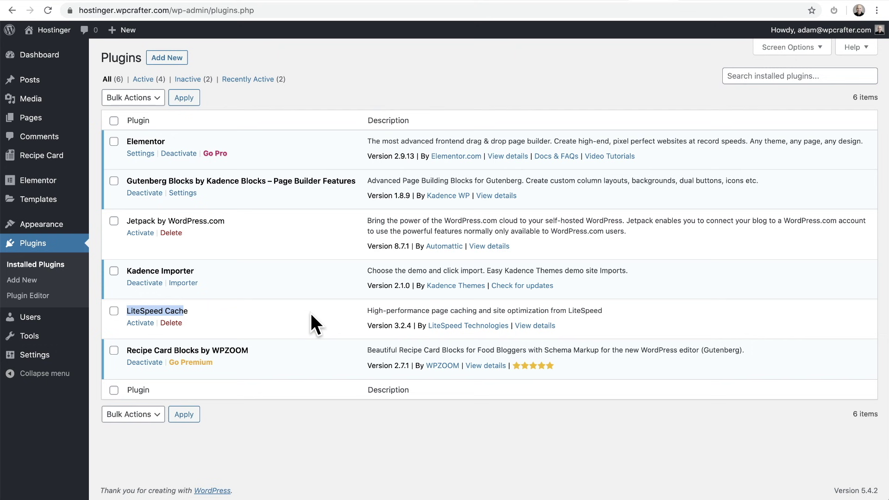
Step: Look through the site's recipe-themed home page, including the Latest Recipes and Shop sections
{"action": "left_click", "coordinate": [693, 2]}
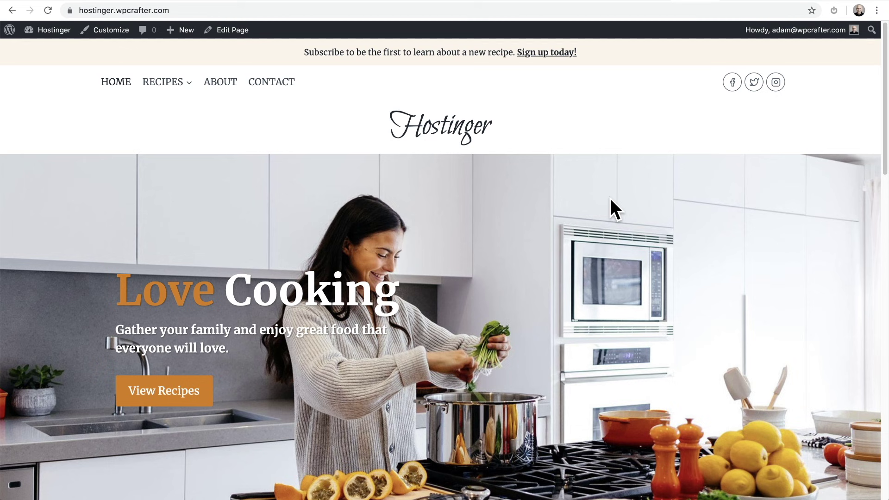
{"action": "scroll", "coordinate": [609, 197], "scroll_direction": "down", "scroll_amount": 6}
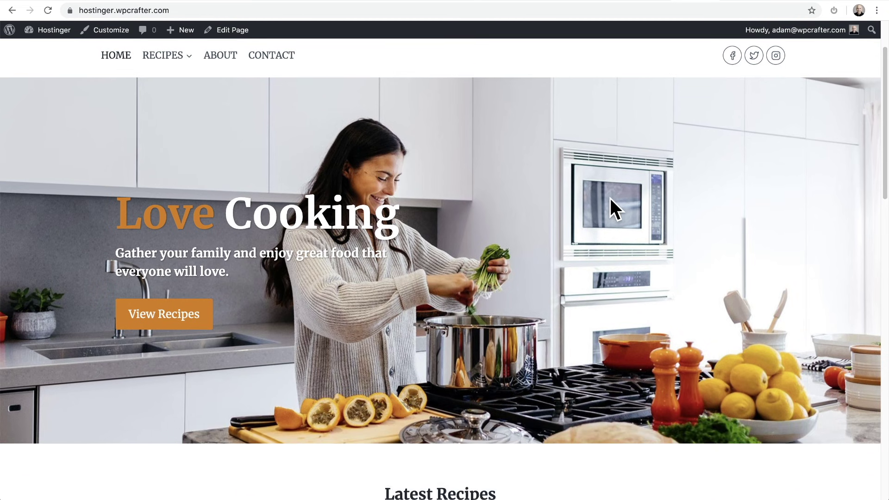
{"action": "scroll", "coordinate": [610, 196], "scroll_direction": "down", "scroll_amount": 5}
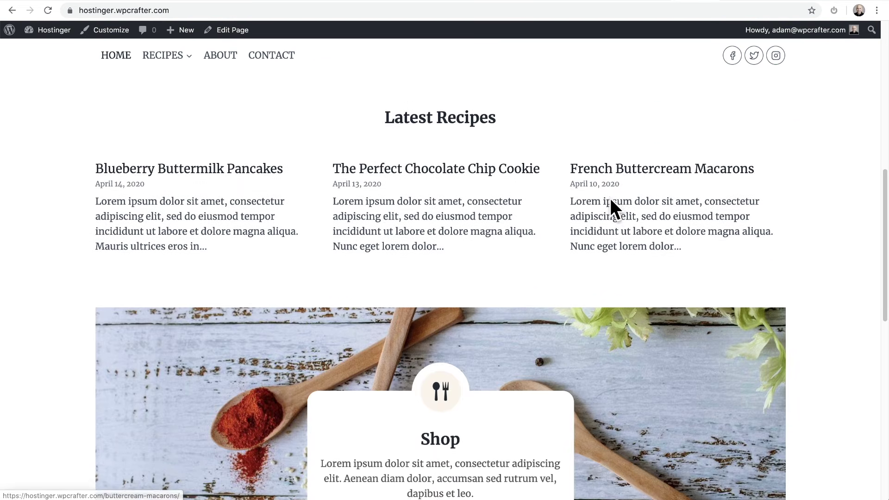
{"action": "left_click", "coordinate": [610, 199]}
{"action": "scroll", "coordinate": [612, 199], "scroll_direction": "up", "scroll_amount": 15}
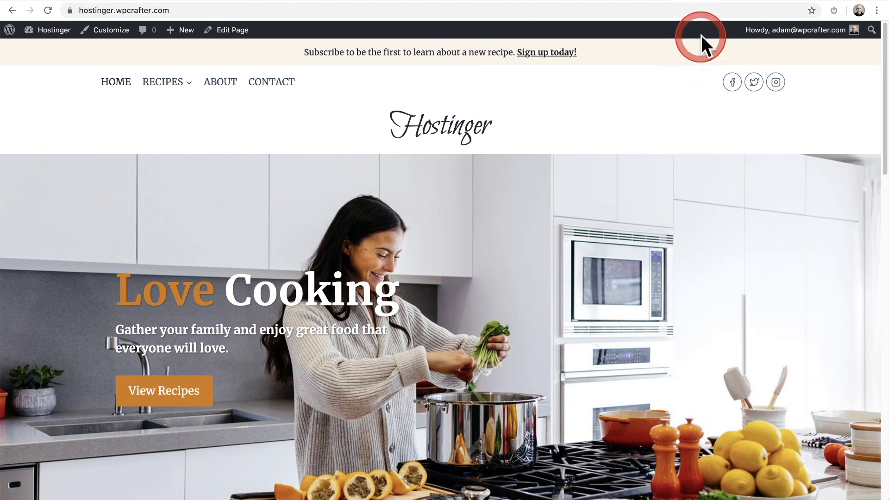
Step: Review the site's Elementor page from the hero section through the counters to the Our Team section
{"action": "left_click", "coordinate": [736, 4]}
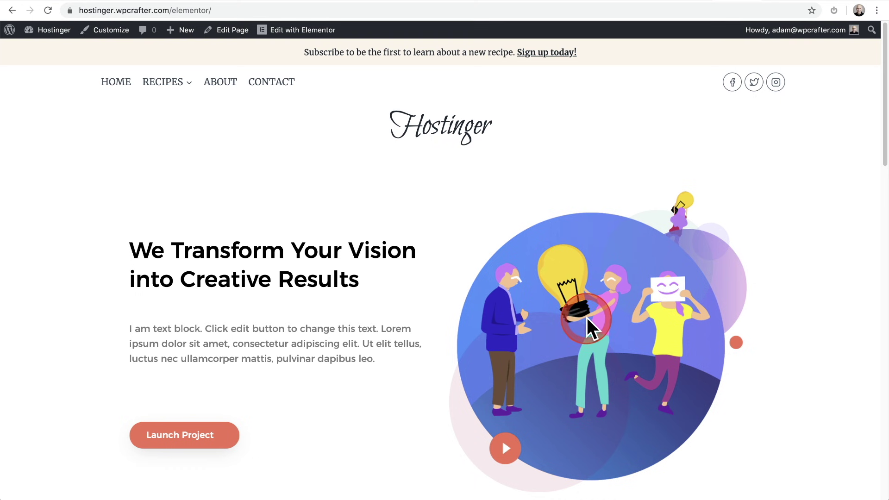
{"action": "scroll", "coordinate": [587, 318], "scroll_direction": "down", "scroll_amount": 10}
{"action": "scroll", "coordinate": [587, 315], "scroll_direction": "down", "scroll_amount": 10}
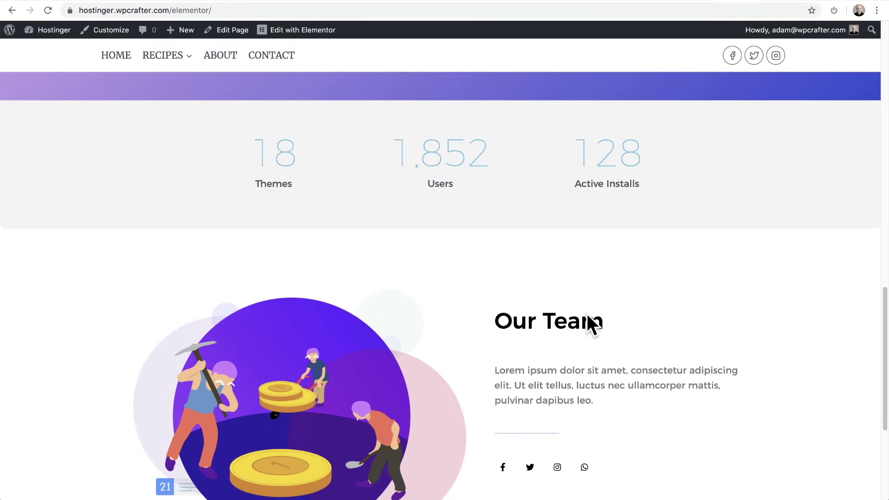
{"action": "scroll", "coordinate": [590, 325], "scroll_direction": "down", "scroll_amount": 3}
{"action": "scroll", "coordinate": [591, 324], "scroll_direction": "up", "scroll_amount": 5}
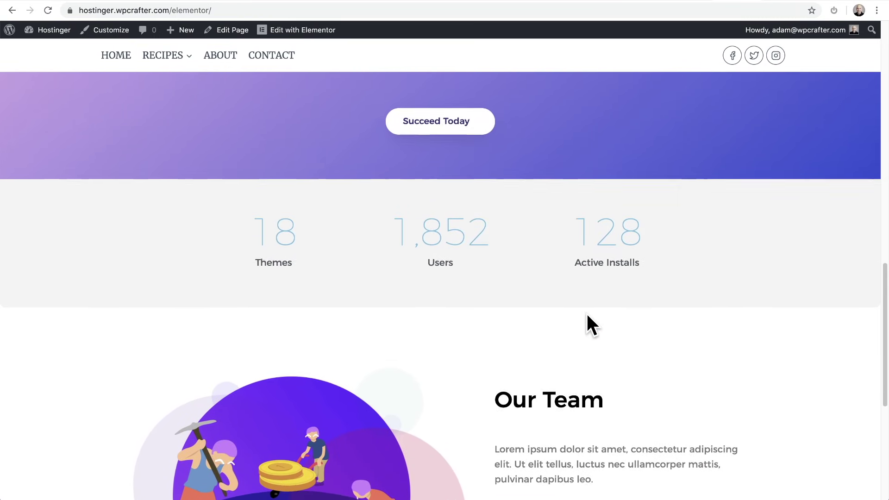
{"action": "scroll", "coordinate": [588, 315], "scroll_direction": "up", "scroll_amount": 15}
{"action": "left_click", "coordinate": [587, 314]}
{"action": "left_click", "coordinate": [691, 123]}
{"action": "left_click", "coordinate": [760, 143]}
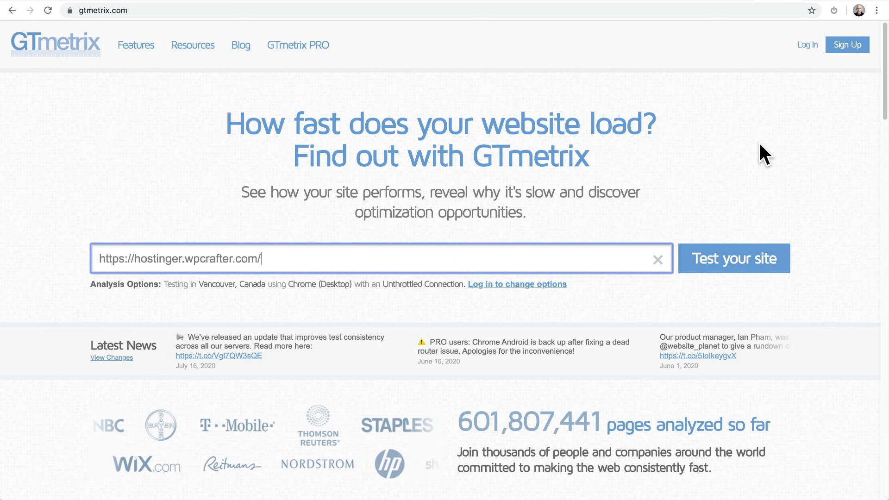
{"action": "left_click", "coordinate": [733, 257]}
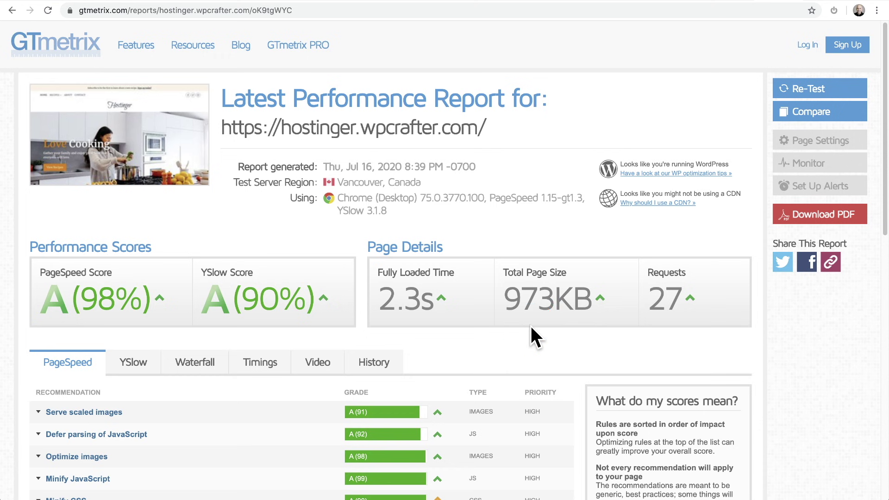
{"action": "left_click", "coordinate": [825, 6]}
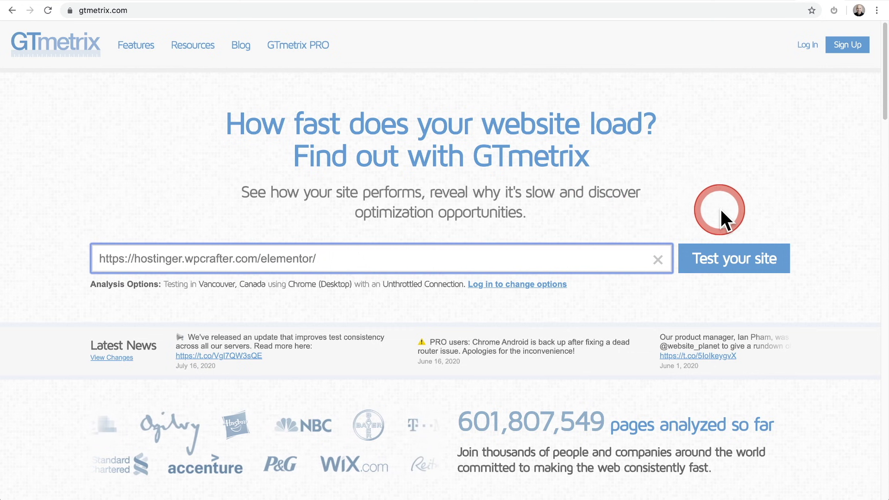
{"action": "left_click", "coordinate": [731, 260]}
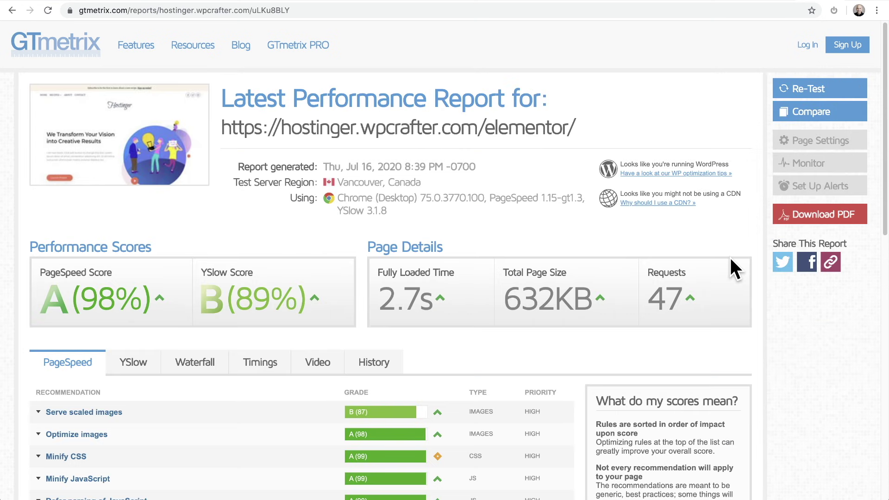
{"action": "left_click_drag", "start_coordinate": [730, 258], "coordinate": [669, 260]}
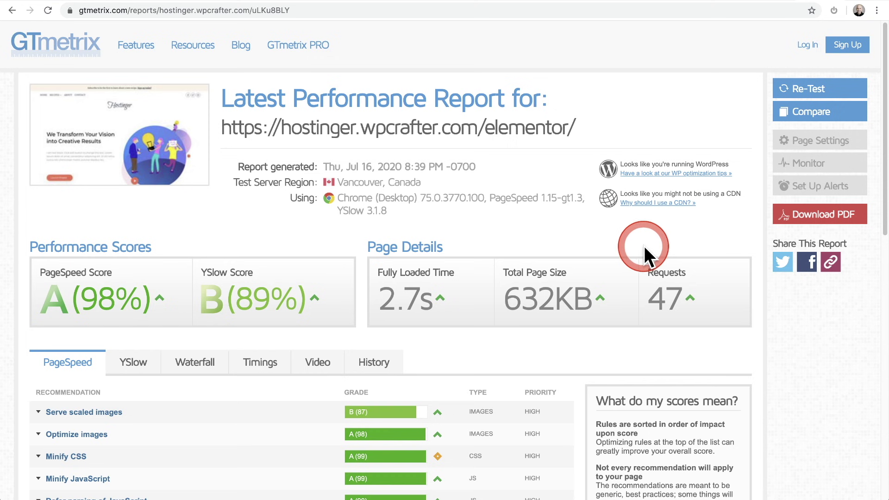
{"action": "mouse_move", "coordinate": [644, 249]}
{"action": "left_mouse_down"}
{"action": "mouse_move", "coordinate": [450, 287]}
{"action": "mouse_move", "coordinate": [441, 306]}
{"action": "mouse_move", "coordinate": [398, 302]}
{"action": "mouse_move", "coordinate": [558, 283]}
{"action": "mouse_move", "coordinate": [554, 327]}
{"action": "left_mouse_up"}
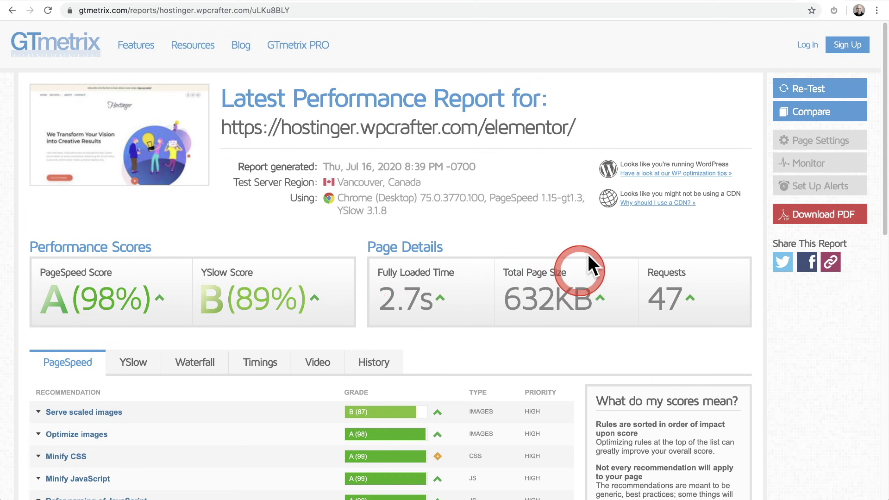
Step: Revisit the home page and the Elementor page to compare how much content each one holds
{"action": "left_click", "coordinate": [701, 2]}
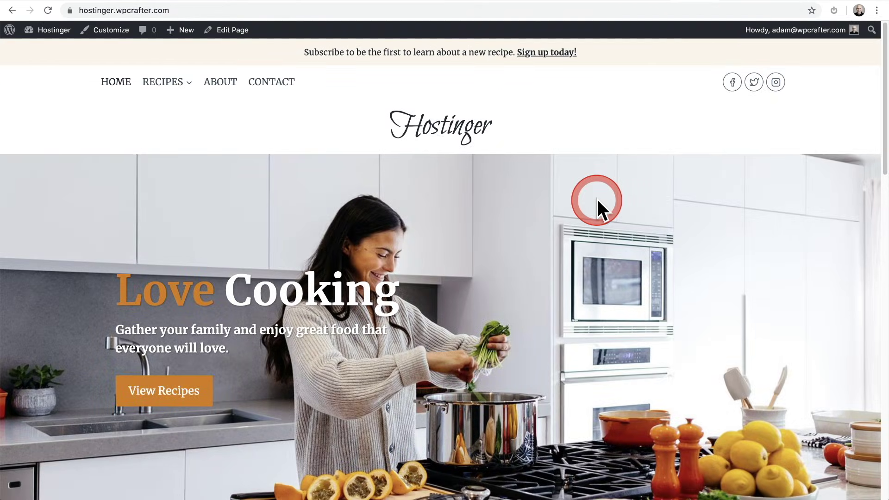
{"action": "scroll", "coordinate": [597, 203], "scroll_direction": "down", "scroll_amount": 20}
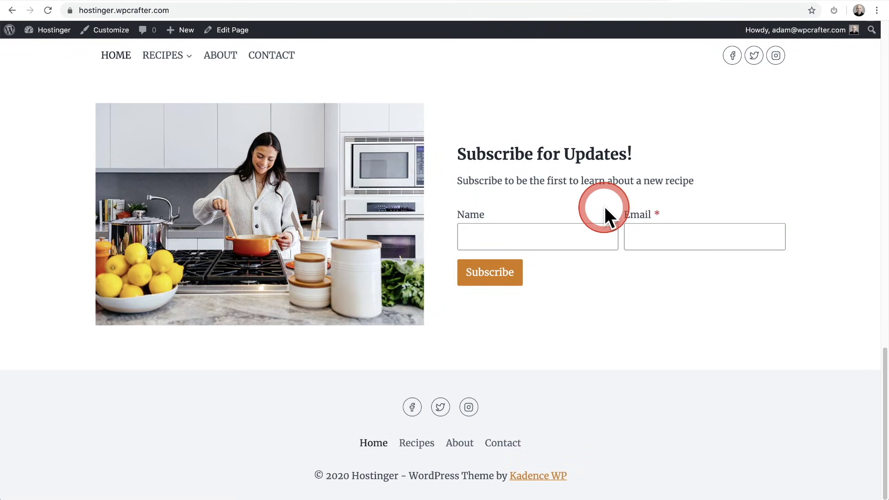
{"action": "scroll", "coordinate": [512, 191], "scroll_direction": "up", "scroll_amount": 20}
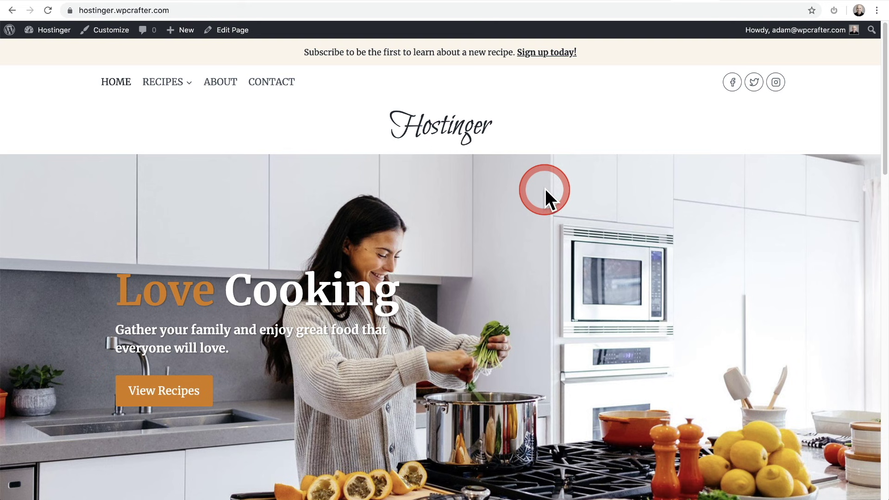
{"action": "left_click", "coordinate": [727, 2]}
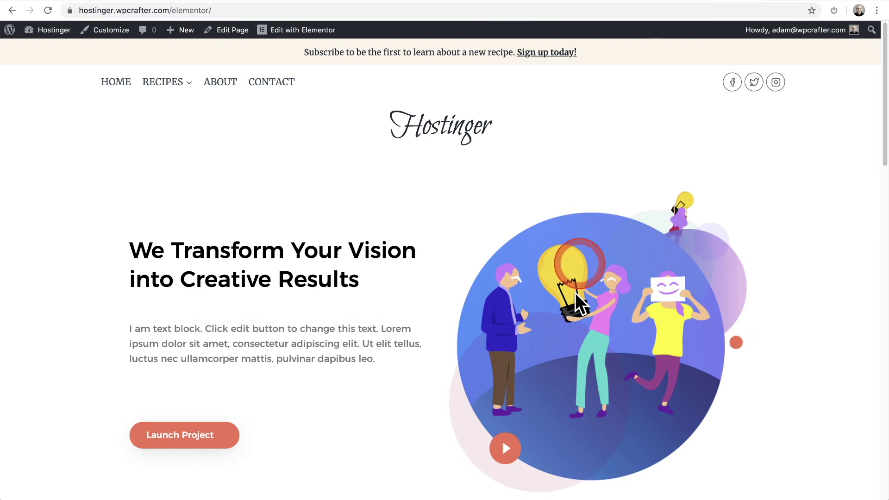
{"action": "scroll", "coordinate": [554, 308], "scroll_direction": "down", "scroll_amount": 3}
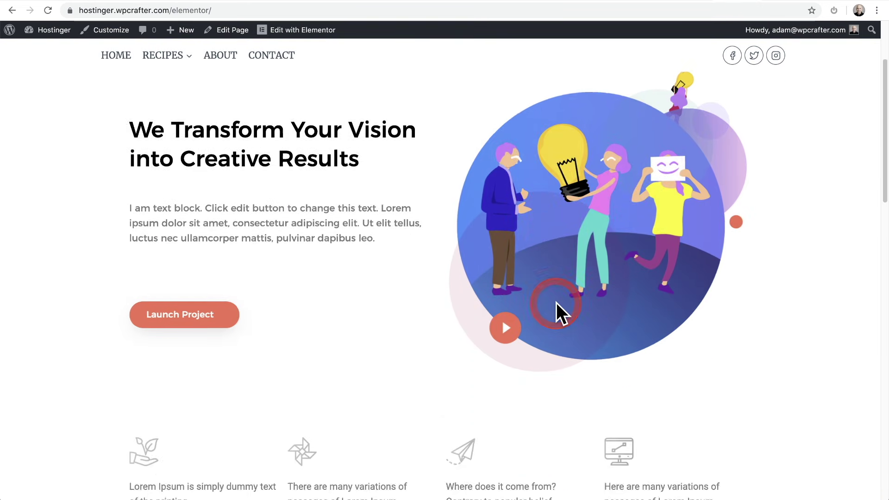
{"action": "scroll", "coordinate": [554, 301], "scroll_direction": "down", "scroll_amount": 8}
{"action": "scroll", "coordinate": [672, 276], "scroll_direction": "down", "scroll_amount": 8}
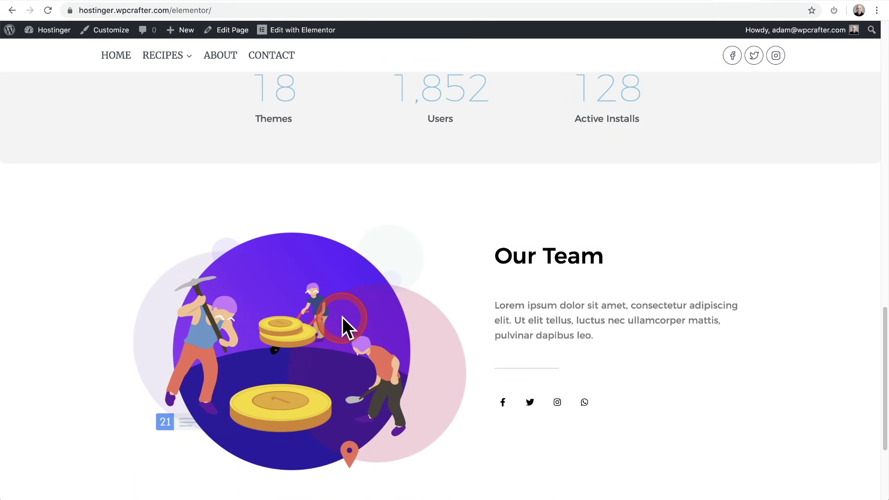
{"action": "scroll", "coordinate": [380, 322], "scroll_direction": "up", "scroll_amount": 15}
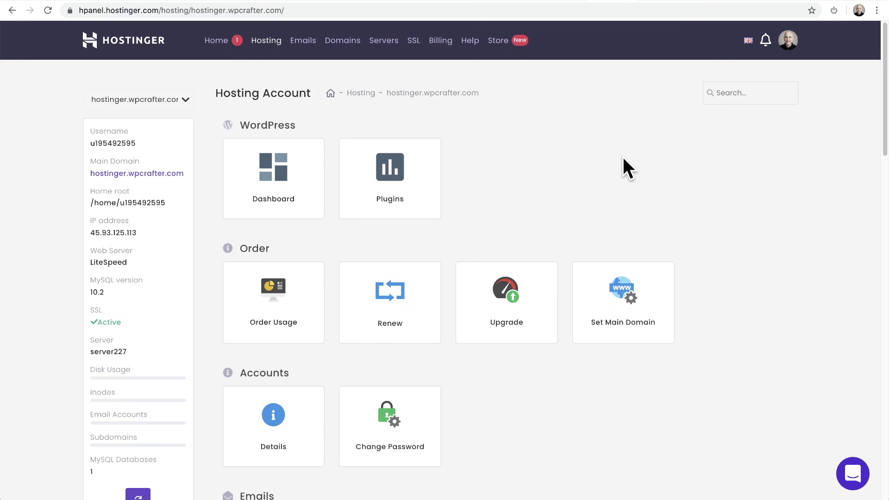
Step: Open the PHP configuration for the hostinger.wpcrafter.com hosting account from its advanced settings
{"action": "left_click", "coordinate": [602, 165]}
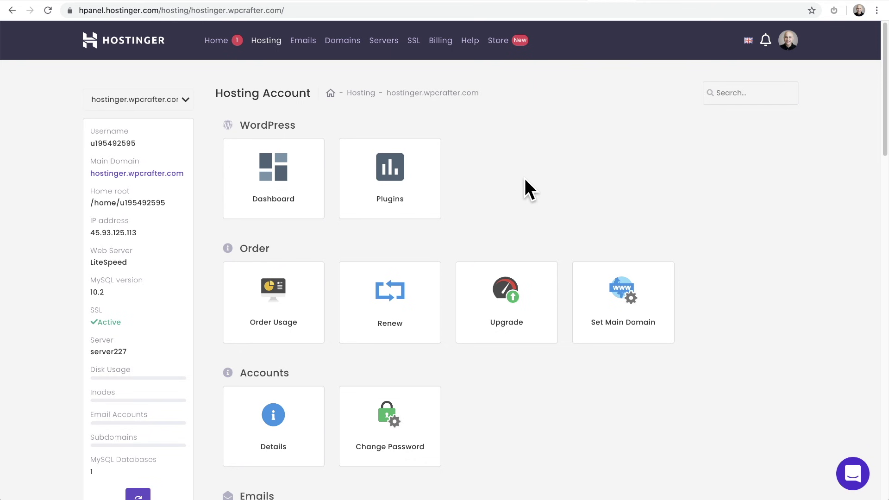
{"action": "scroll", "coordinate": [524, 180], "scroll_direction": "down", "scroll_amount": 12}
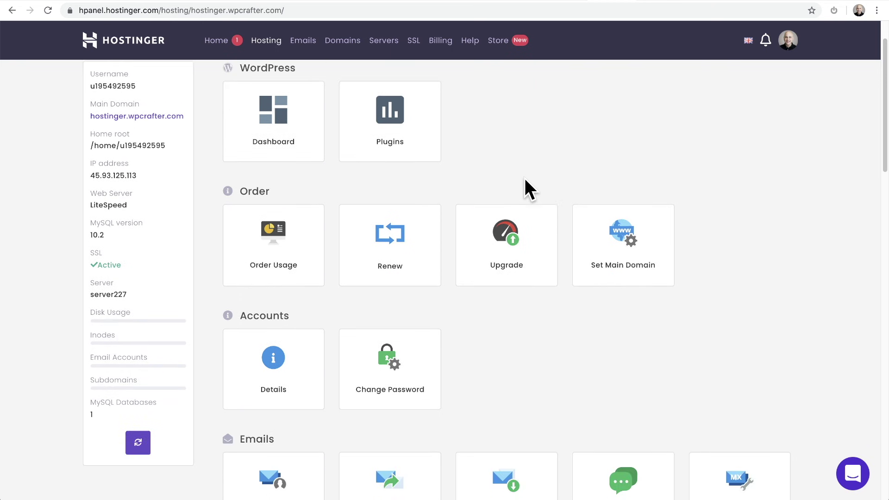
{"action": "scroll", "coordinate": [525, 179], "scroll_direction": "down", "scroll_amount": 10}
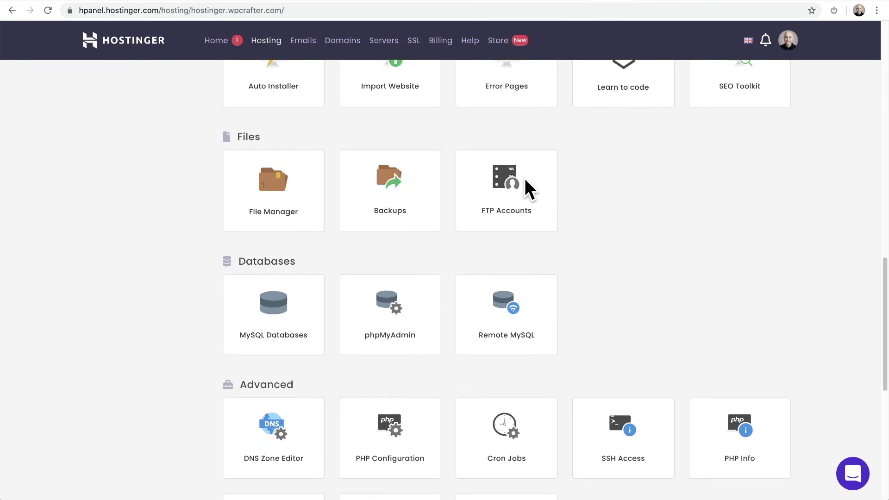
{"action": "scroll", "coordinate": [523, 176], "scroll_direction": "down", "scroll_amount": 2}
{"action": "left_click", "coordinate": [380, 135]}
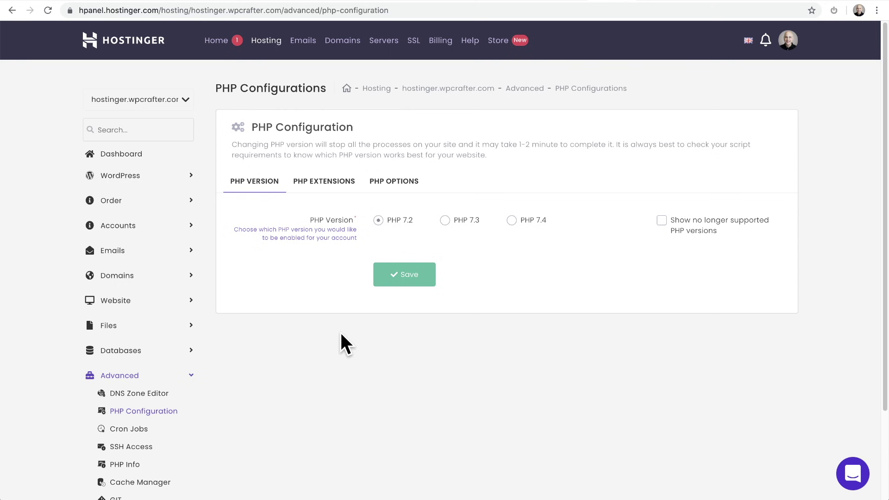
Step: Enable the memcached and redis PHP extensions for the hosting account and save the configuration
{"action": "left_click", "coordinate": [324, 181]}
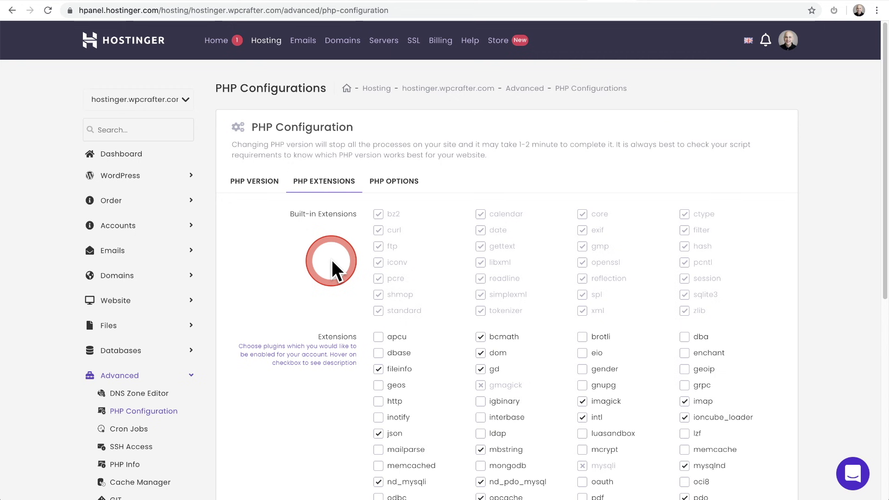
{"action": "scroll", "coordinate": [332, 260], "scroll_direction": "down", "scroll_amount": 4}
{"action": "scroll", "coordinate": [331, 260], "scroll_direction": "down", "scroll_amount": 3}
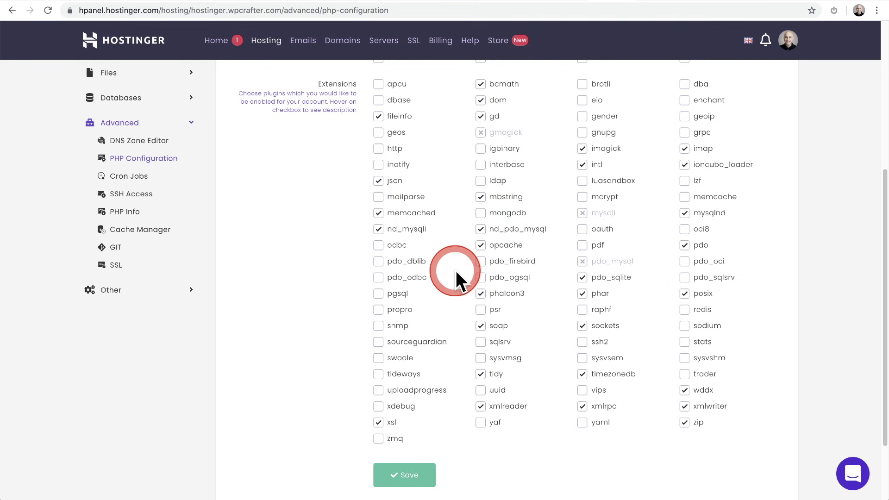
{"action": "left_click", "coordinate": [683, 309]}
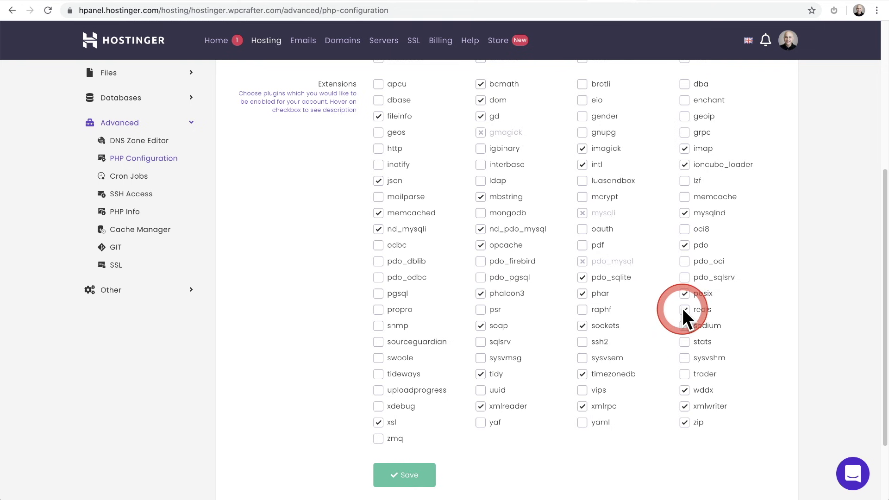
{"action": "left_click", "coordinate": [416, 477]}
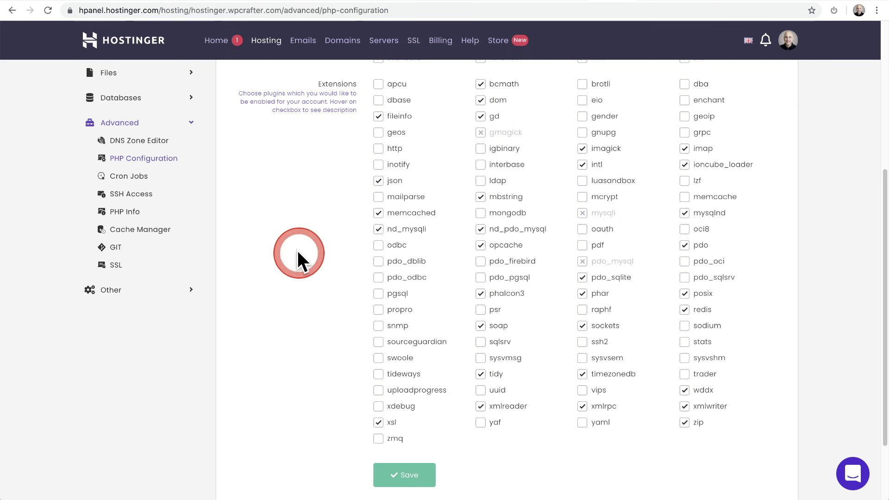
Step: Turn on automatic cache in the hosting account's Cache Manager
{"action": "left_click", "coordinate": [129, 230]}
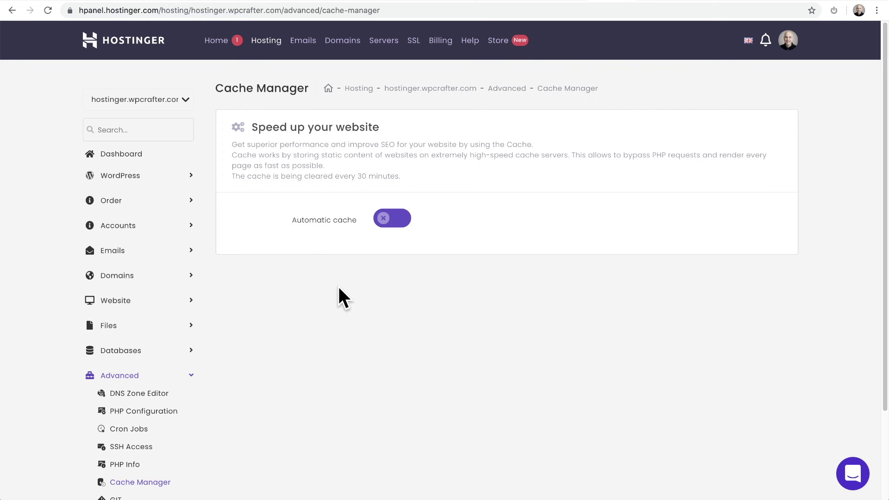
{"action": "left_click", "coordinate": [390, 220]}
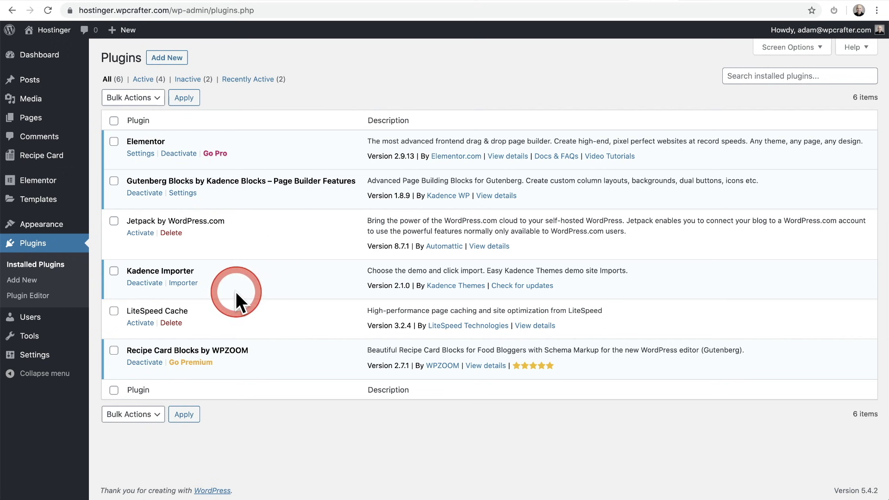
Step: Activate the LiteSpeed Cache plugin on the WordPress site and open the page for adding new plugins
{"action": "left_click", "coordinate": [141, 323]}
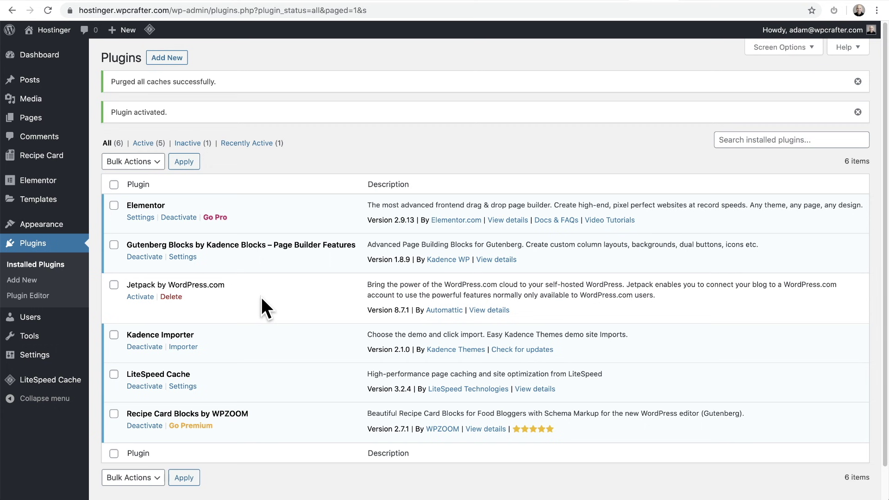
{"action": "left_click", "coordinate": [170, 58]}
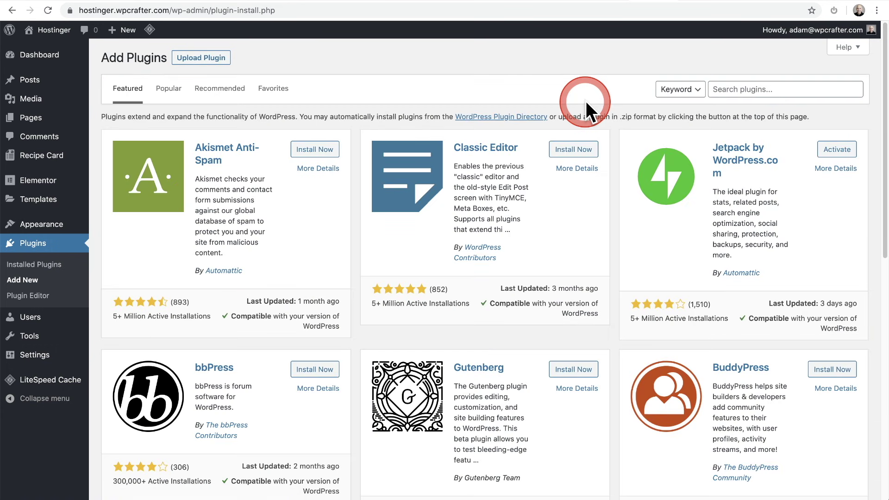
Step: Search the plugin directory for "litespeed" to locate the LiteSpeed Cache plugin
{"action": "left_click", "coordinate": [740, 90]}
{"action": "type", "text": "litespeed"}
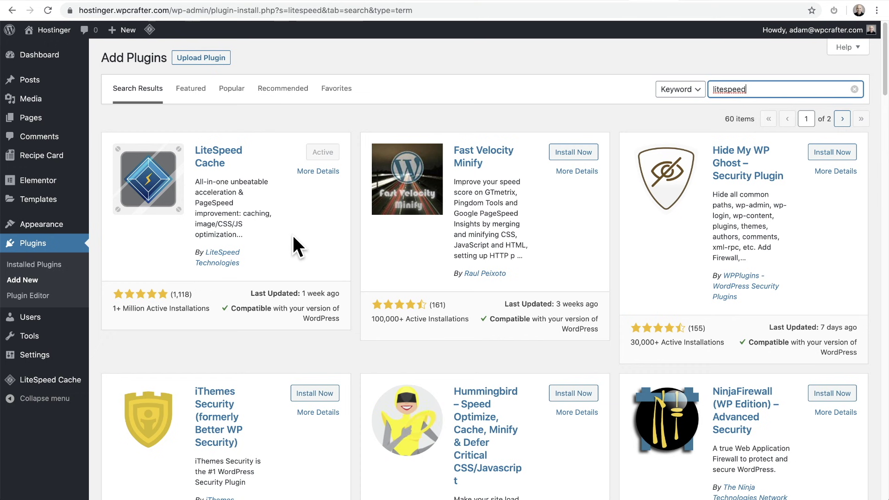
{"action": "mouse_move", "coordinate": [151, 35]}
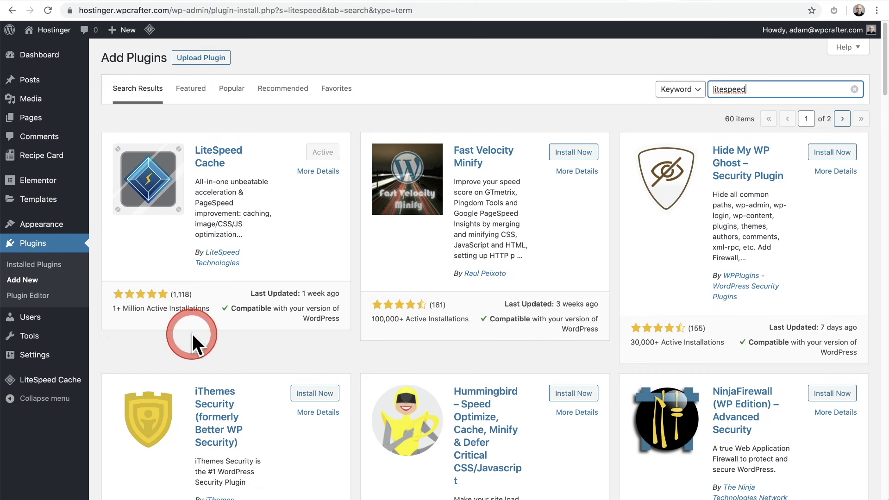
Step: Open the LiteSpeed Cache dashboard and look over its usage statistics and cache status
{"action": "mouse_move", "coordinate": [73, 374]}
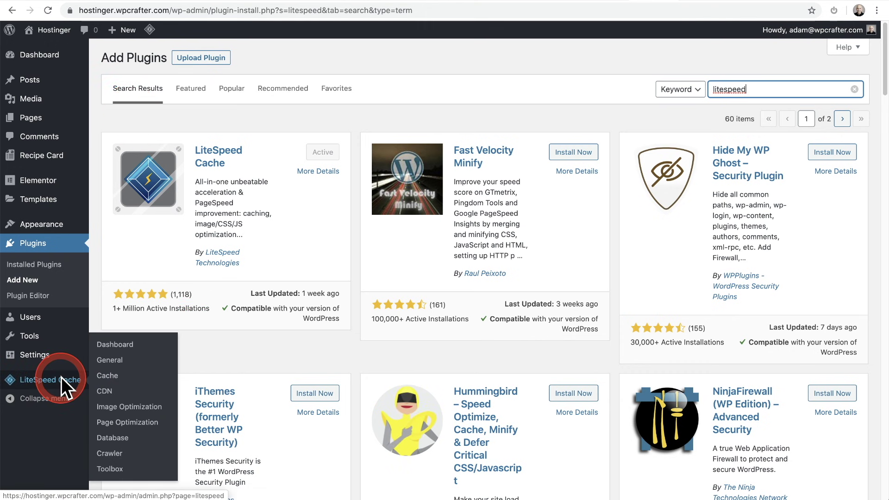
{"action": "mouse_move", "coordinate": [46, 358]}
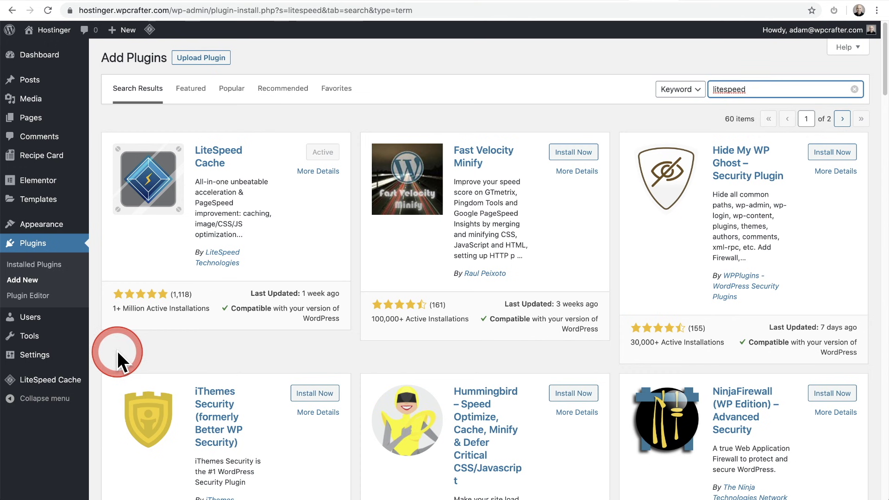
{"action": "left_click", "coordinate": [51, 377]}
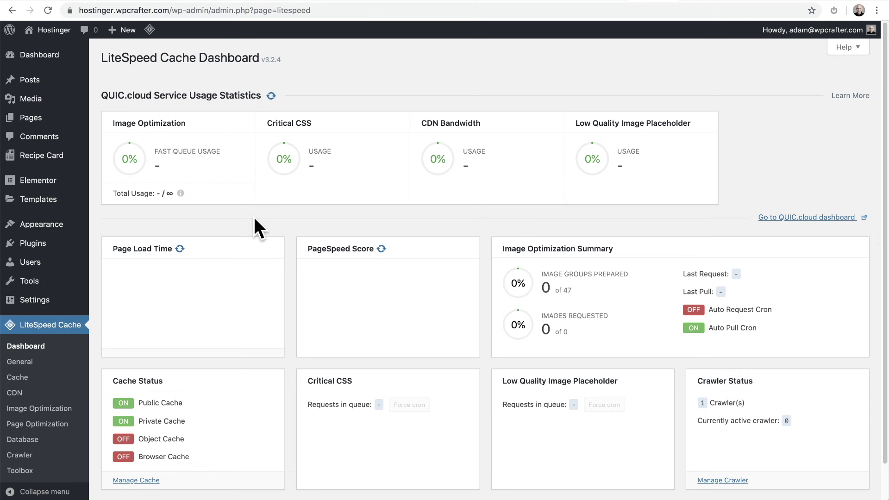
{"action": "scroll", "coordinate": [254, 216], "scroll_direction": "down", "scroll_amount": 2}
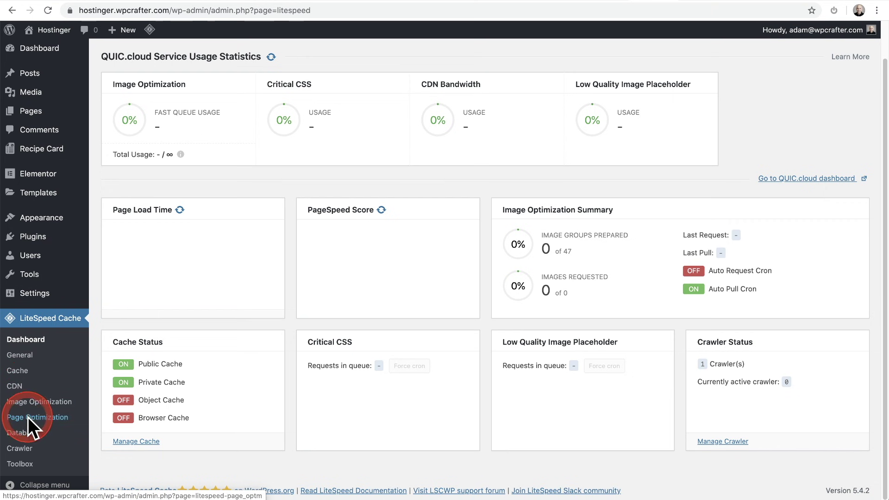
Step: Request a domain key in the LiteSpeed Cache general settings and reload the page to check for approval
{"action": "left_click", "coordinate": [30, 357]}
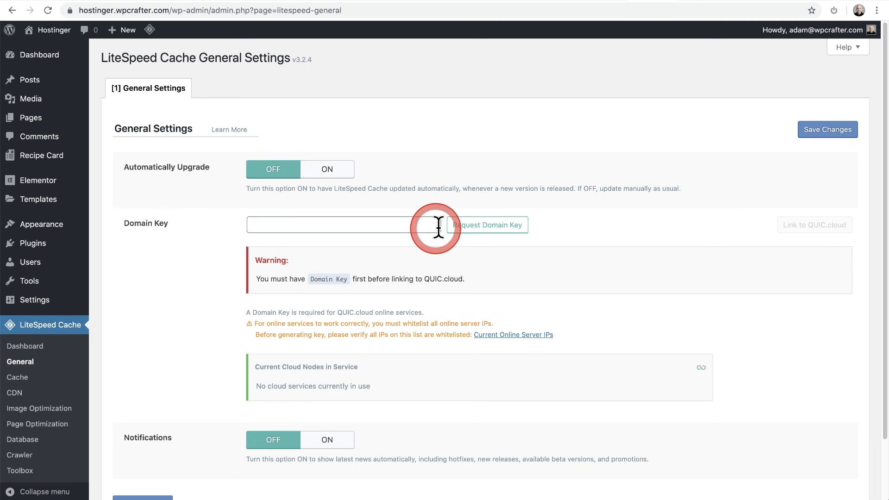
{"action": "left_click", "coordinate": [492, 225]}
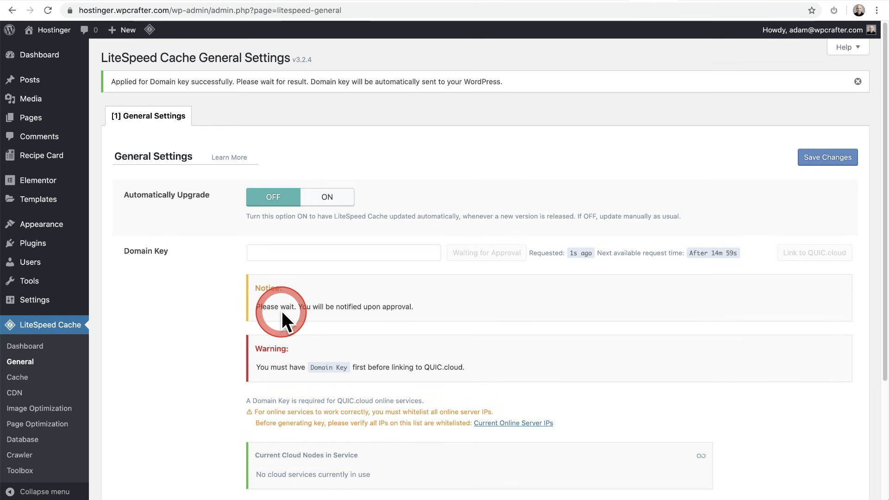
{"action": "key", "text": "super+r"}
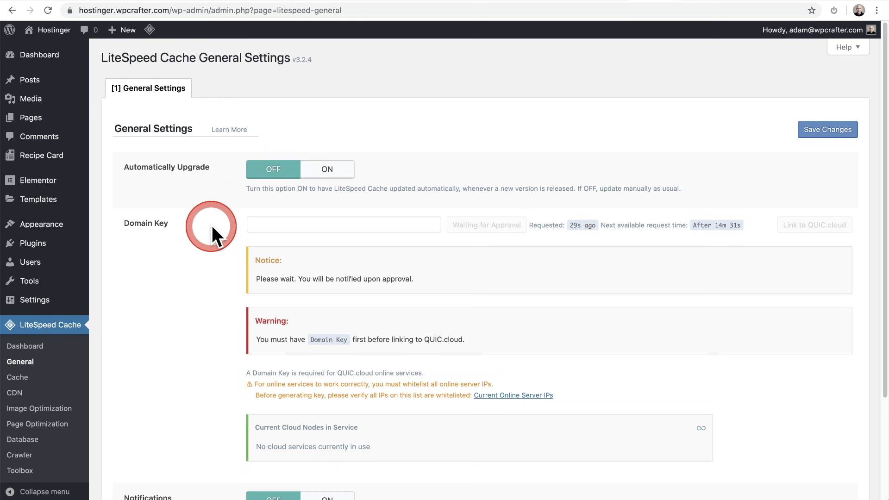
Step: Review the rest of the LiteSpeed Cache general settings and point out their documentation link
{"action": "scroll", "coordinate": [212, 225], "scroll_direction": "down", "scroll_amount": 3}
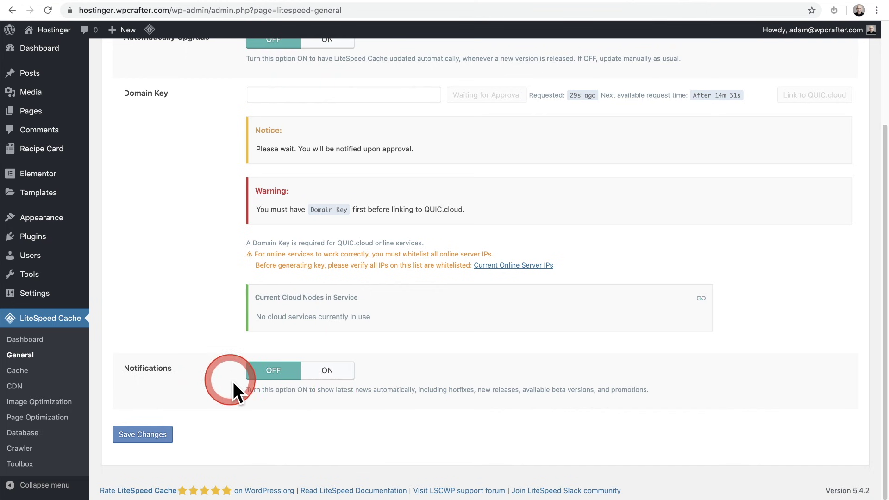
{"action": "scroll", "coordinate": [224, 372], "scroll_direction": "up", "scroll_amount": 3}
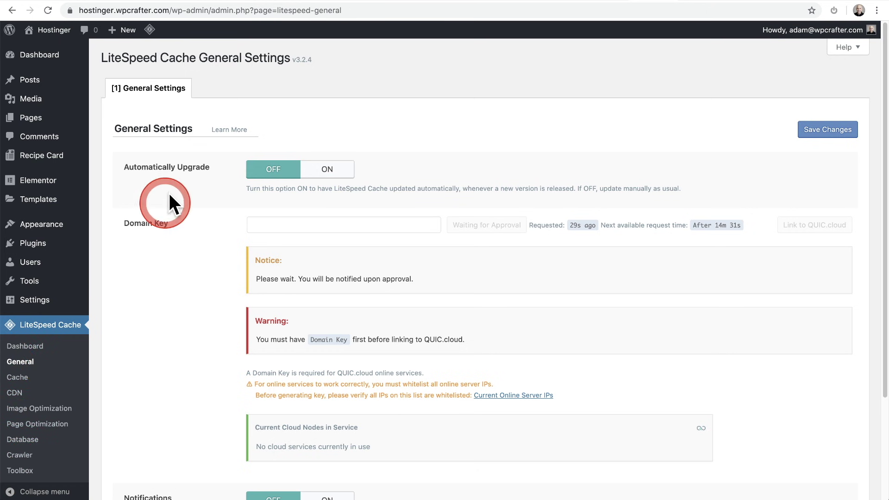
{"action": "left_click", "coordinate": [226, 130]}
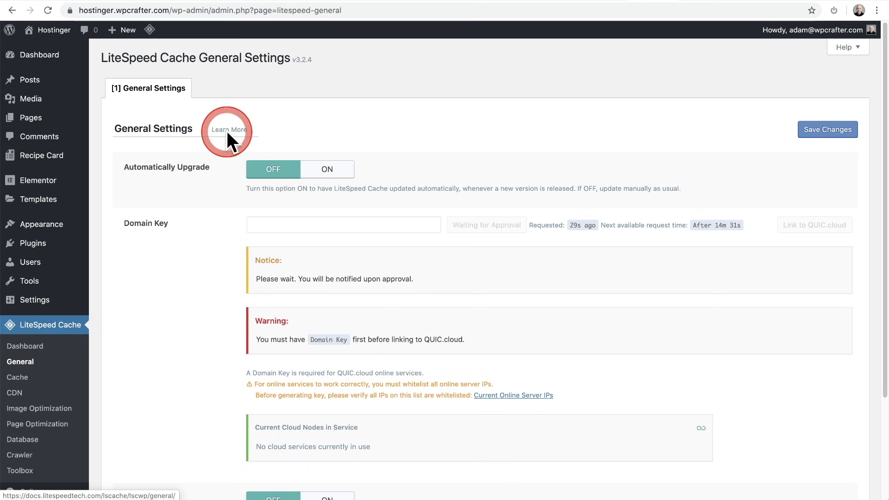
{"action": "left_click", "coordinate": [226, 135]}
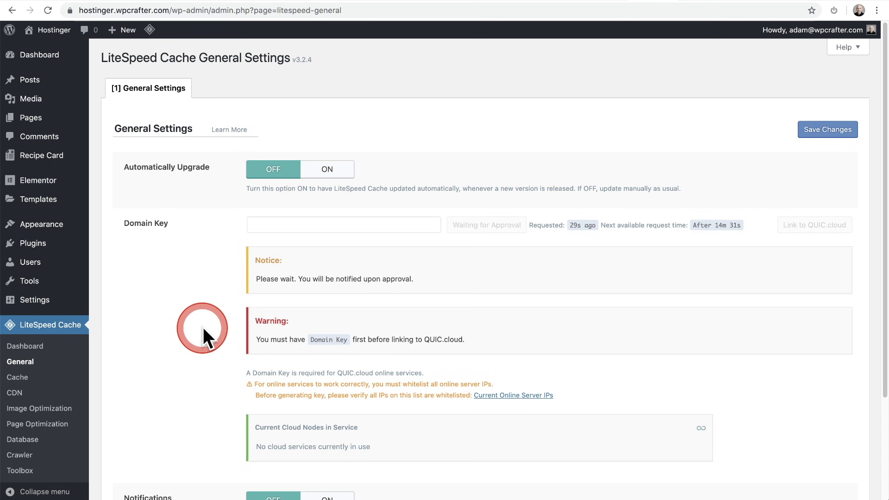
Step: Open the LiteSpeed cache control settings and examine the options from Enable Cache to Force Public Cache URIs, including Cache Mobile
{"action": "left_click", "coordinate": [21, 378]}
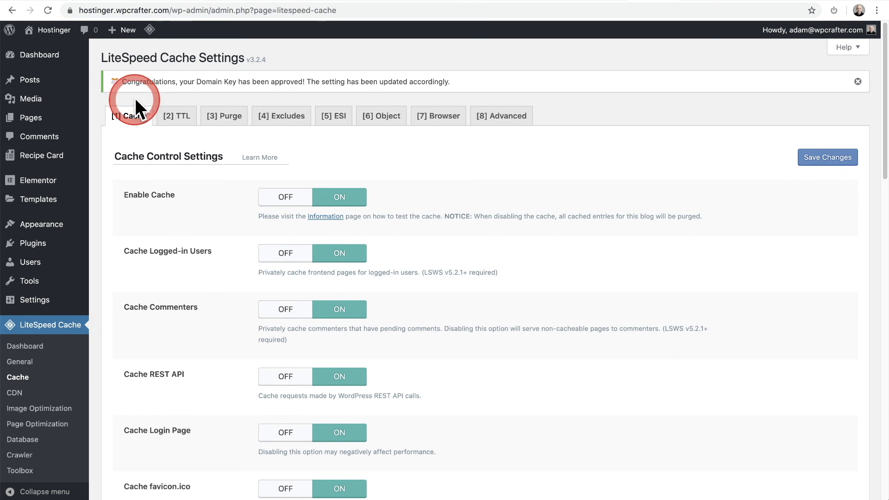
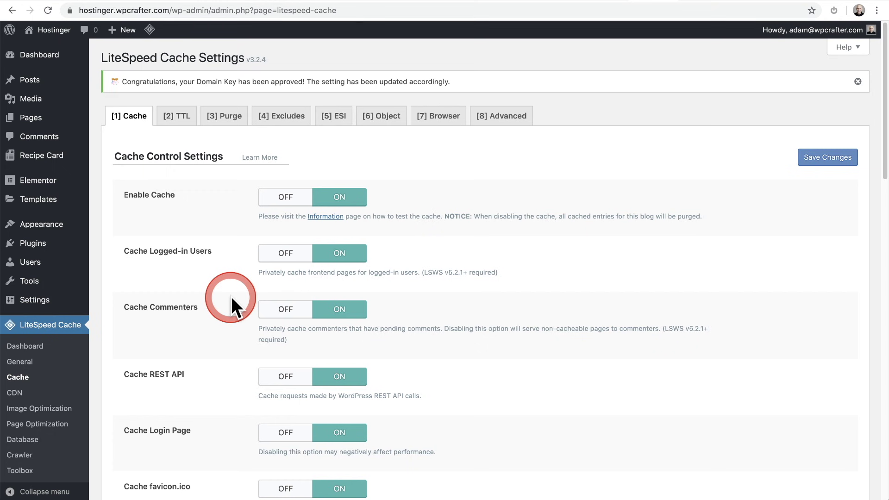
{"action": "scroll", "coordinate": [231, 299], "scroll_direction": "down", "scroll_amount": 5}
{"action": "scroll", "coordinate": [232, 300], "scroll_direction": "down", "scroll_amount": 9}
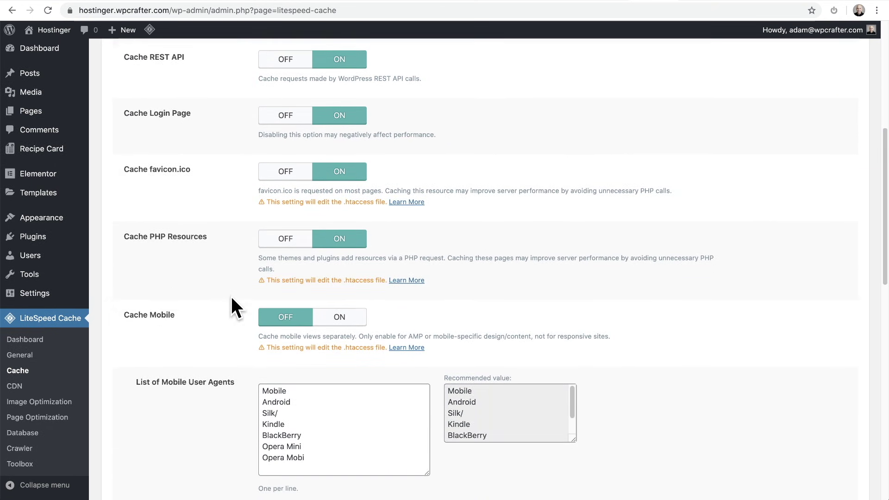
{"action": "scroll", "coordinate": [231, 297], "scroll_direction": "down", "scroll_amount": 5}
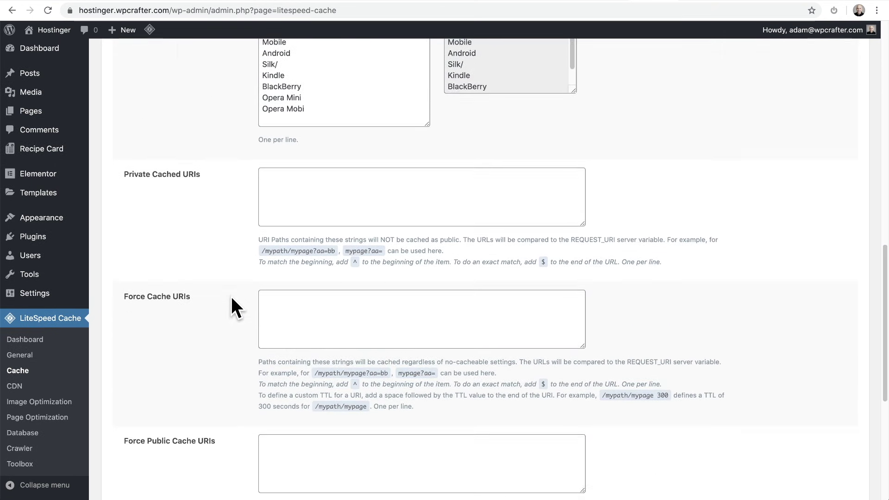
{"action": "scroll", "coordinate": [232, 297], "scroll_direction": "up", "scroll_amount": 6}
{"action": "scroll", "coordinate": [231, 297], "scroll_direction": "up", "scroll_amount": 7}
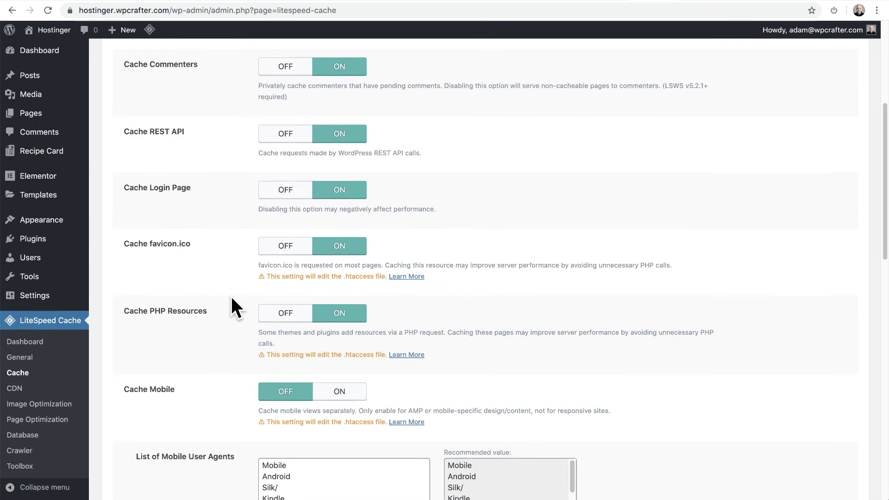
{"action": "scroll", "coordinate": [209, 315], "scroll_direction": "down", "scroll_amount": 1}
{"action": "left_click_drag", "start_coordinate": [142, 355], "coordinate": [178, 362]}
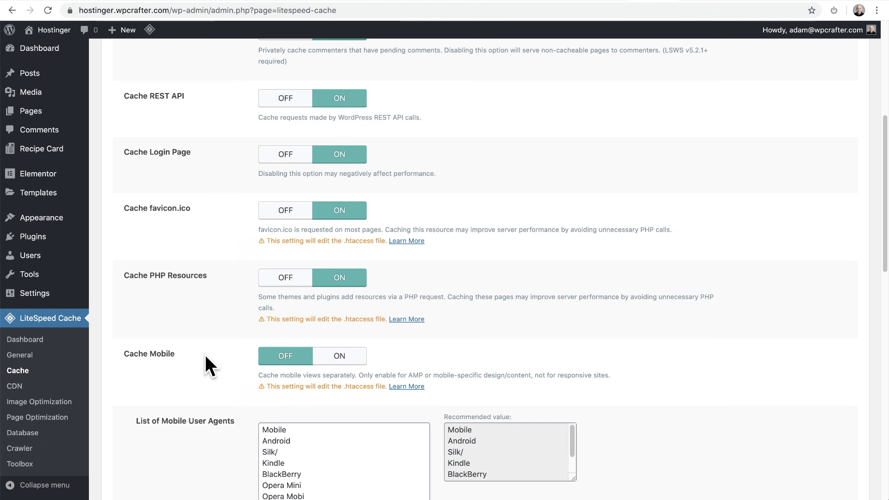
{"action": "scroll", "coordinate": [205, 355], "scroll_direction": "up", "scroll_amount": 6}
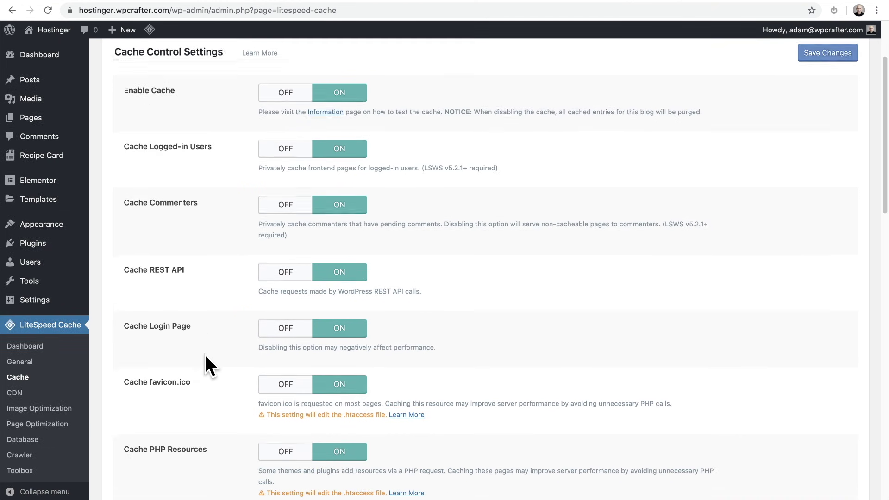
{"action": "left_click", "coordinate": [206, 350]}
Step: Examine the TTL settings for public, private, front page, feed, REST and HTTP status code pages
{"action": "left_click", "coordinate": [181, 105]}
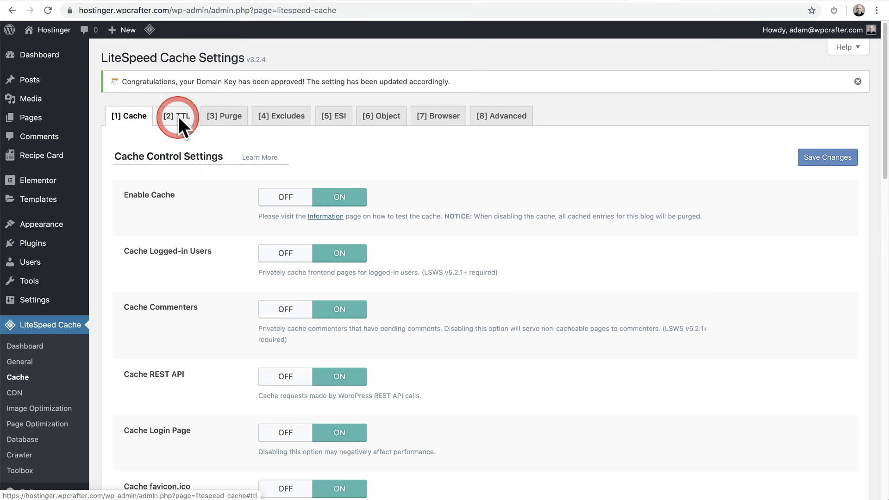
{"action": "left_click", "coordinate": [179, 116]}
{"action": "scroll", "coordinate": [217, 197], "scroll_direction": "down", "scroll_amount": 5}
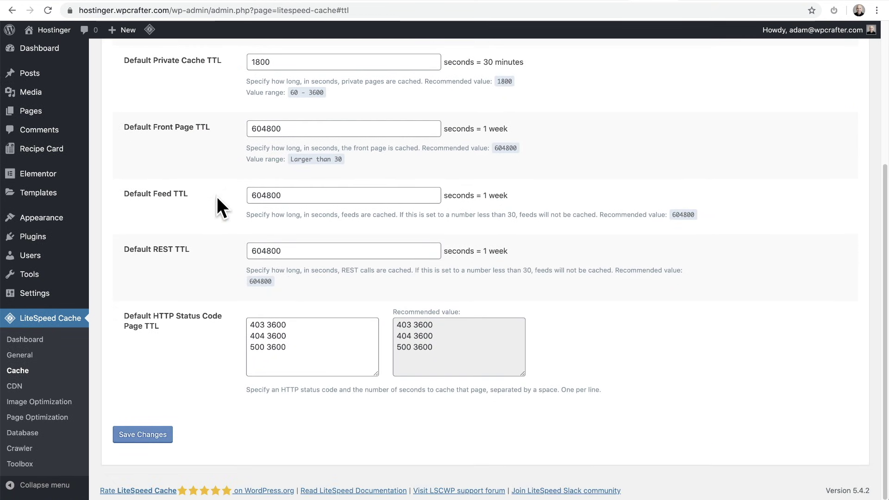
{"action": "scroll", "coordinate": [217, 196], "scroll_direction": "up", "scroll_amount": 5}
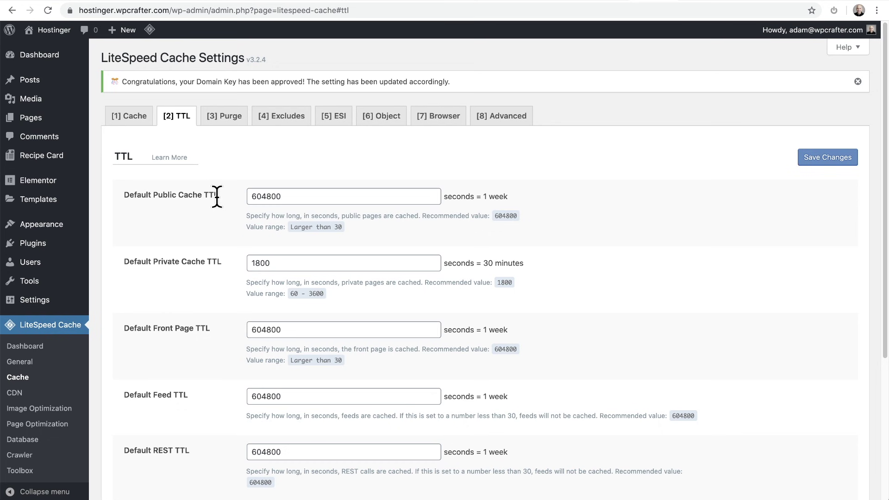
{"action": "left_click", "coordinate": [218, 174]}
Step: Examine the purge settings, including auto purge rules, Serve Stale, scheduled purge URLs and time, and Purge All Hooks
{"action": "left_click", "coordinate": [227, 123]}
{"action": "left_click", "coordinate": [204, 204]}
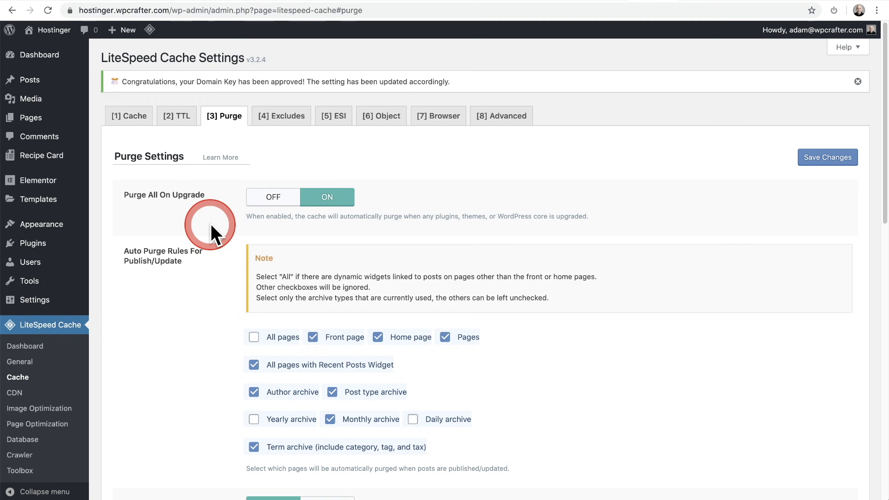
{"action": "scroll", "coordinate": [206, 232], "scroll_direction": "down", "scroll_amount": 3}
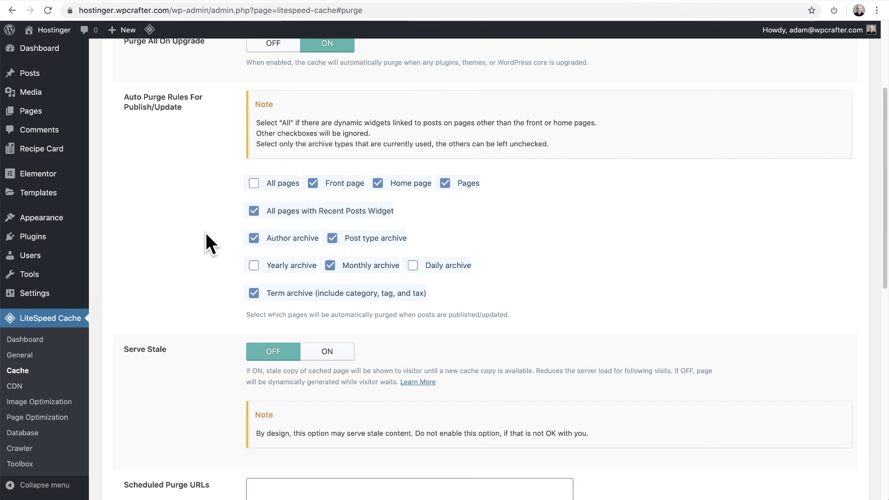
{"action": "scroll", "coordinate": [206, 233], "scroll_direction": "down", "scroll_amount": 4}
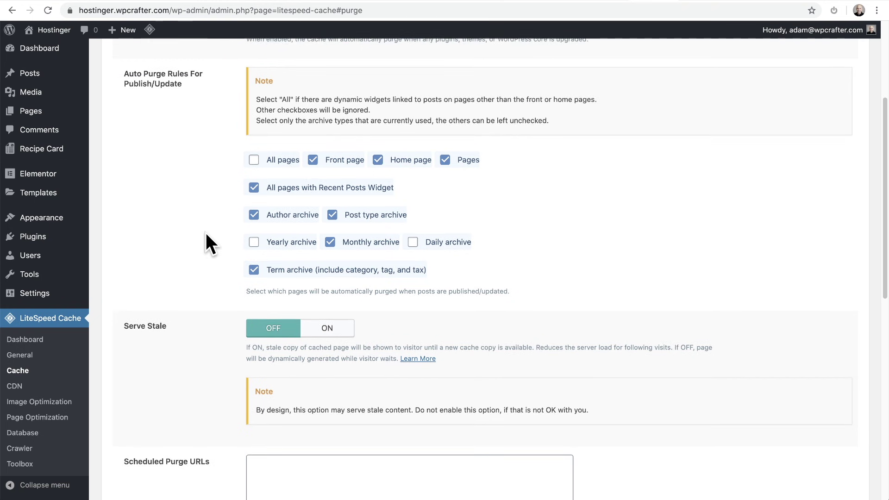
{"action": "scroll", "coordinate": [205, 233], "scroll_direction": "down", "scroll_amount": 6}
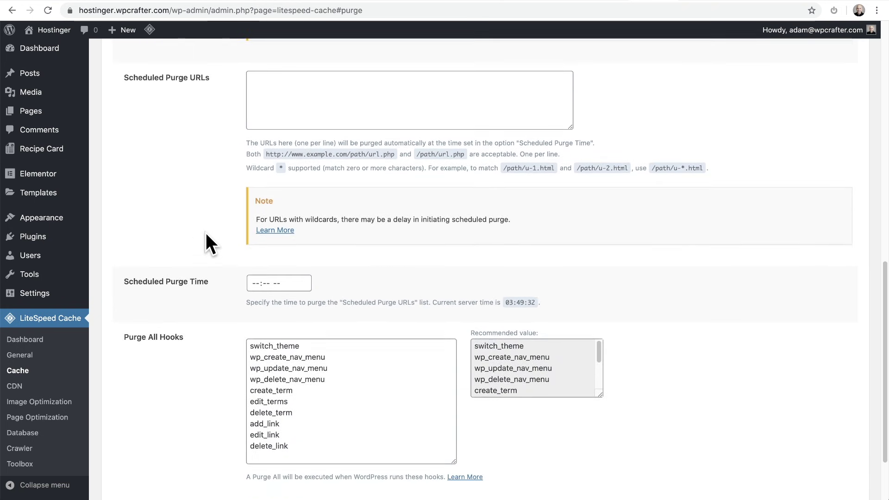
{"action": "scroll", "coordinate": [207, 234], "scroll_direction": "up", "scroll_amount": 10}
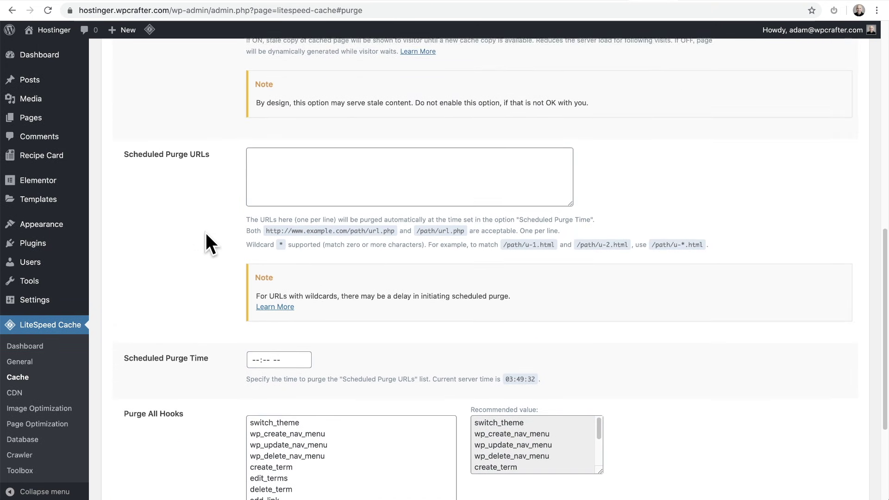
{"action": "scroll", "coordinate": [206, 233], "scroll_direction": "up", "scroll_amount": 3}
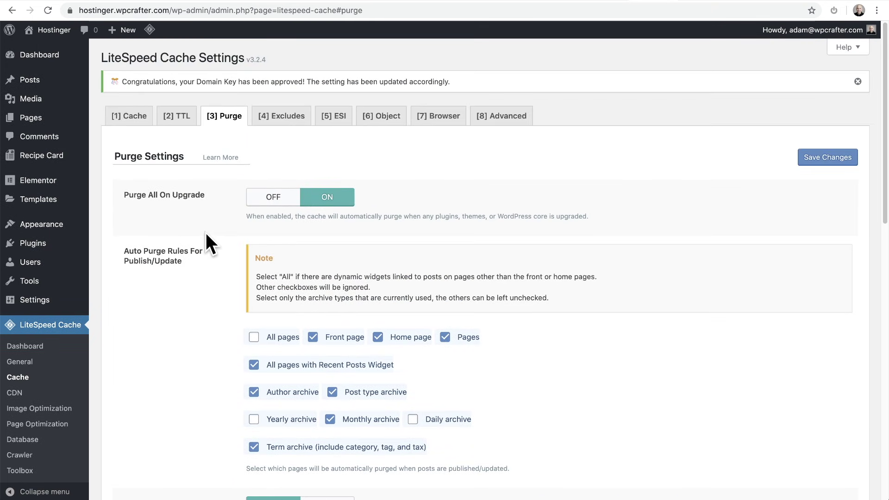
{"action": "left_click", "coordinate": [215, 208]}
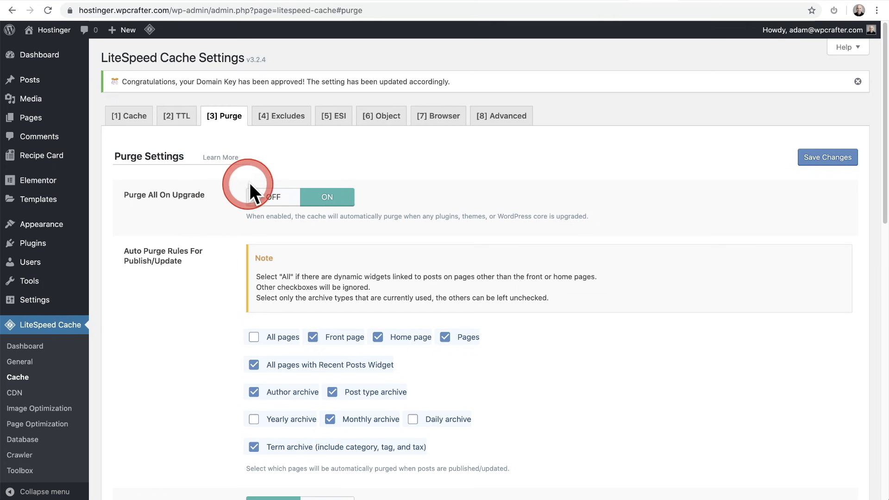
Step: Examine the cache exclude settings for URIs, query strings, categories, tags and cookies
{"action": "left_click", "coordinate": [280, 118]}
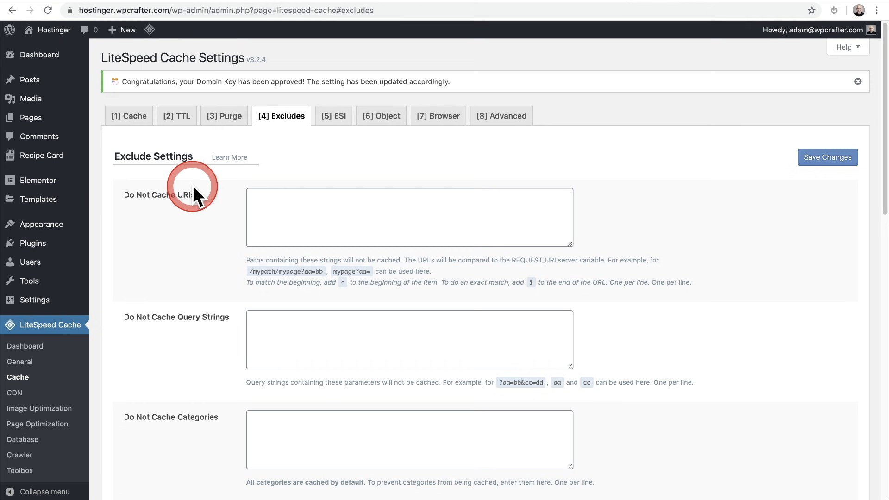
{"action": "left_click", "coordinate": [287, 202]}
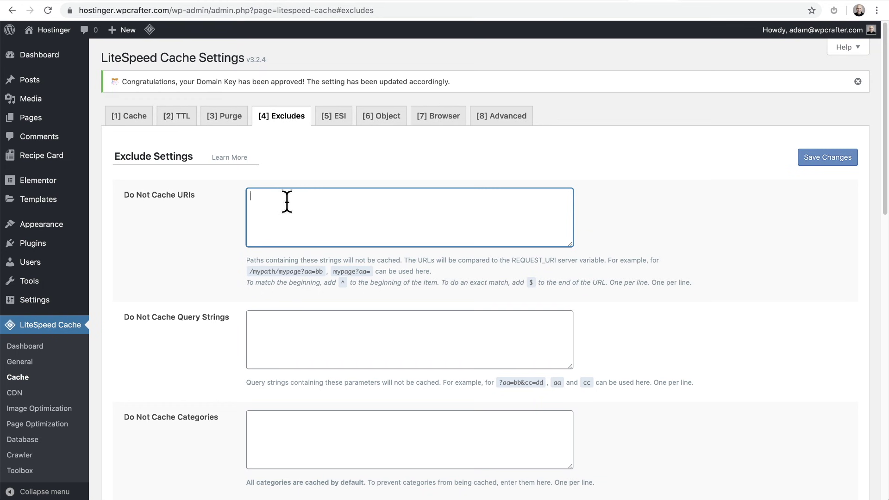
{"action": "scroll", "coordinate": [288, 202], "scroll_direction": "down", "scroll_amount": 8}
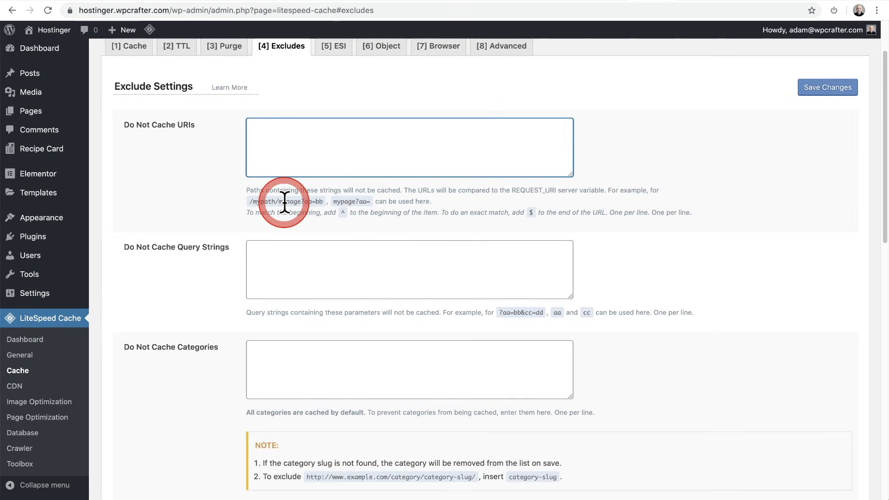
{"action": "scroll", "coordinate": [232, 222], "scroll_direction": "down", "scroll_amount": 5}
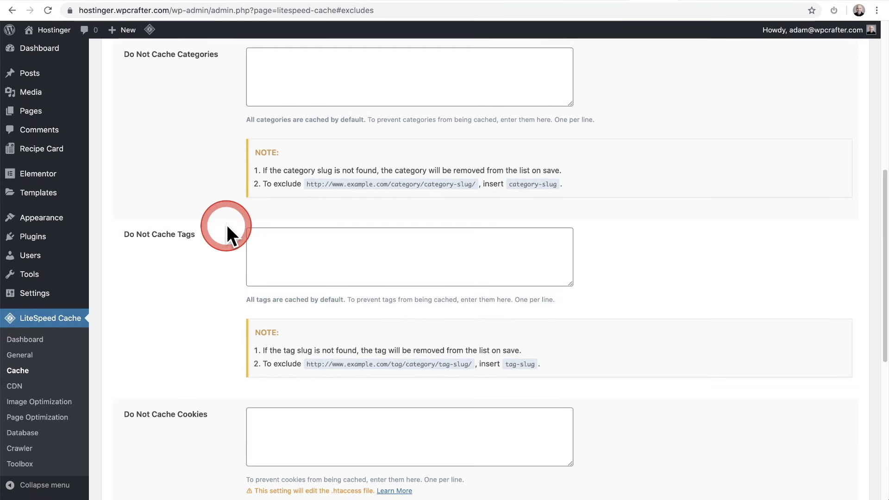
{"action": "scroll", "coordinate": [226, 225], "scroll_direction": "up", "scroll_amount": 10}
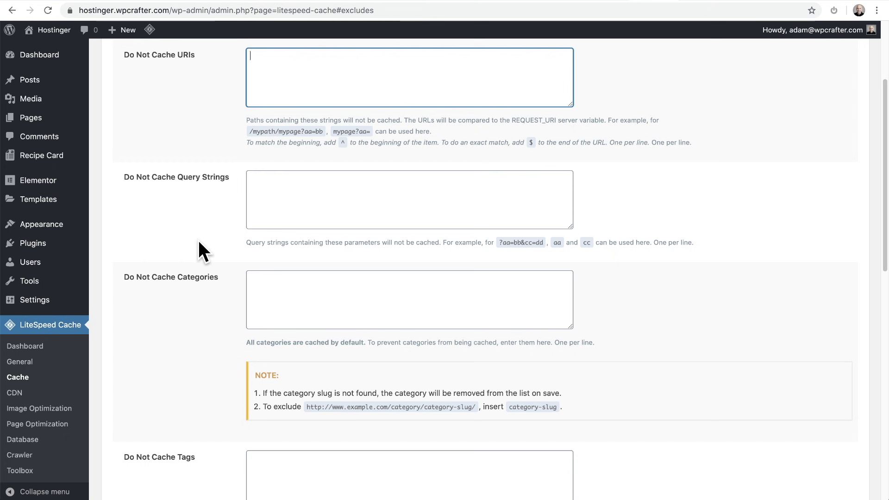
Step: Turn off Cache Admin Bar in the ESI settings and save the changes
{"action": "scroll", "coordinate": [200, 241], "scroll_direction": "up", "scroll_amount": 5}
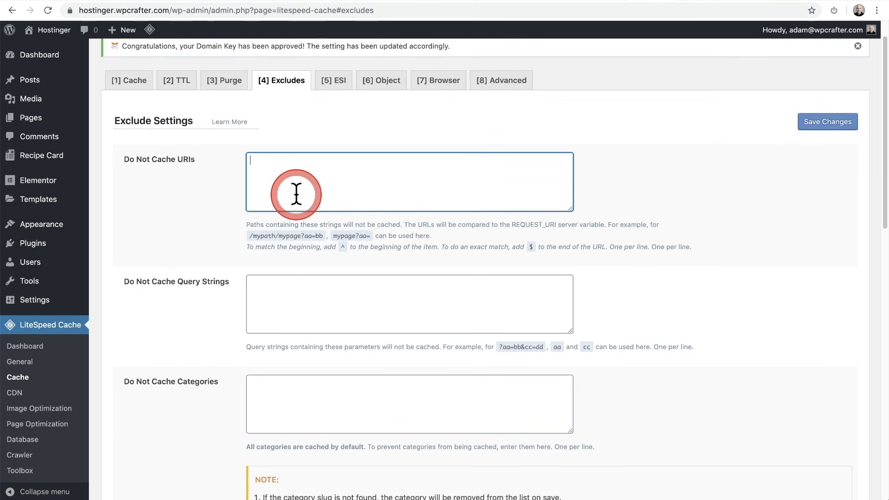
{"action": "left_click", "coordinate": [256, 181]}
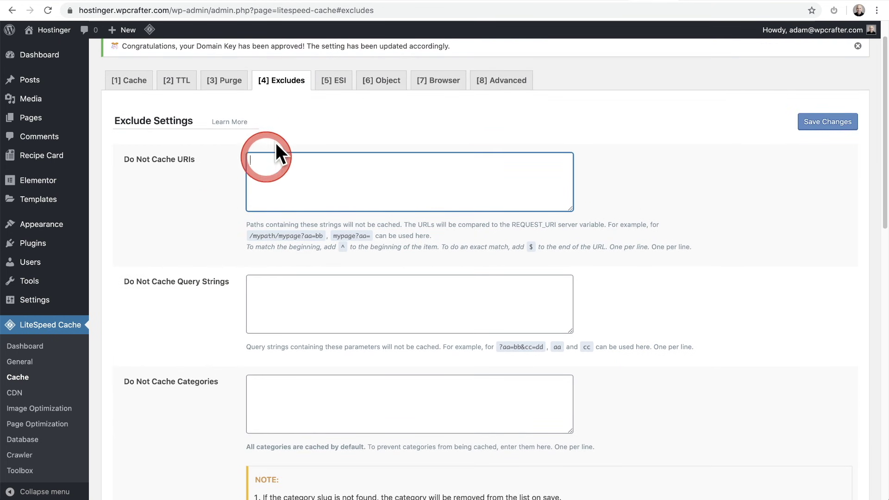
{"action": "left_click", "coordinate": [334, 82]}
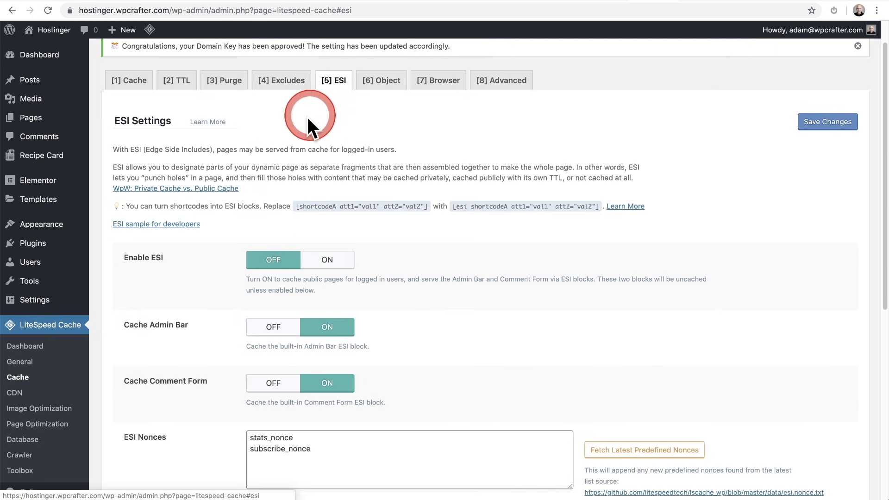
{"action": "scroll", "coordinate": [288, 135], "scroll_direction": "down", "scroll_amount": 2}
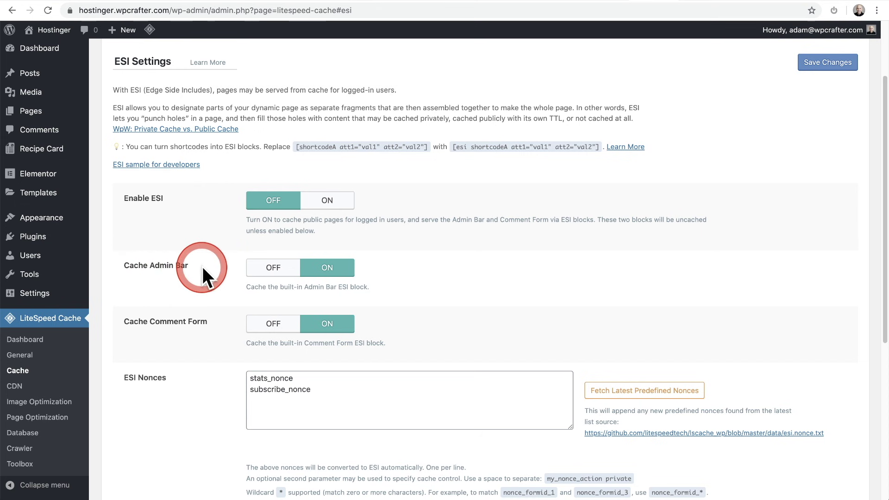
{"action": "left_click", "coordinate": [273, 268]}
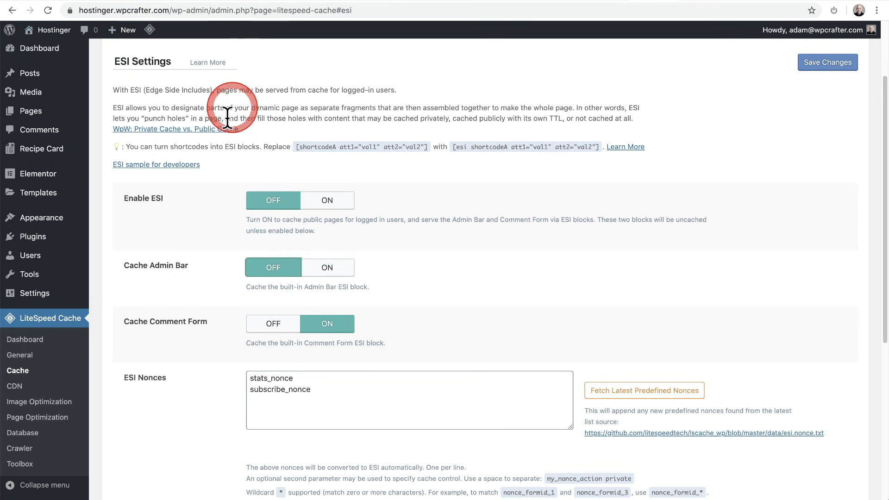
{"action": "scroll", "coordinate": [211, 258], "scroll_direction": "down", "scroll_amount": 3}
{"action": "scroll", "coordinate": [211, 260], "scroll_direction": "down", "scroll_amount": 5}
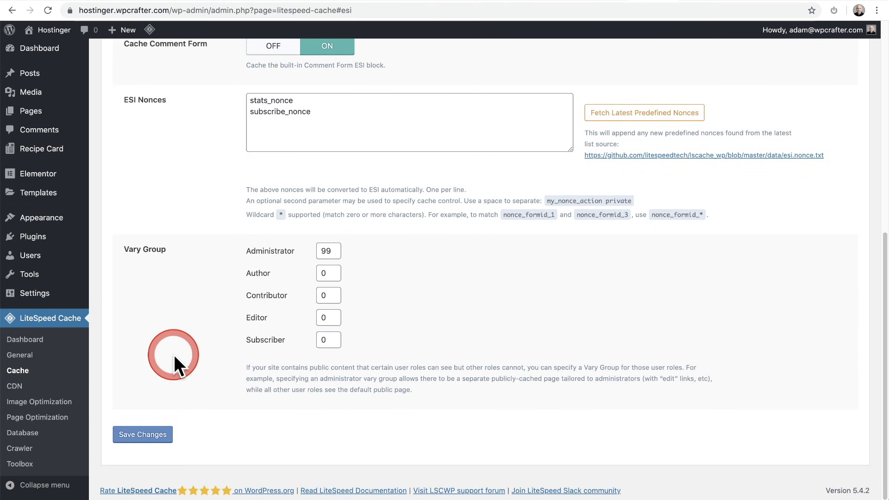
{"action": "left_click", "coordinate": [151, 431]}
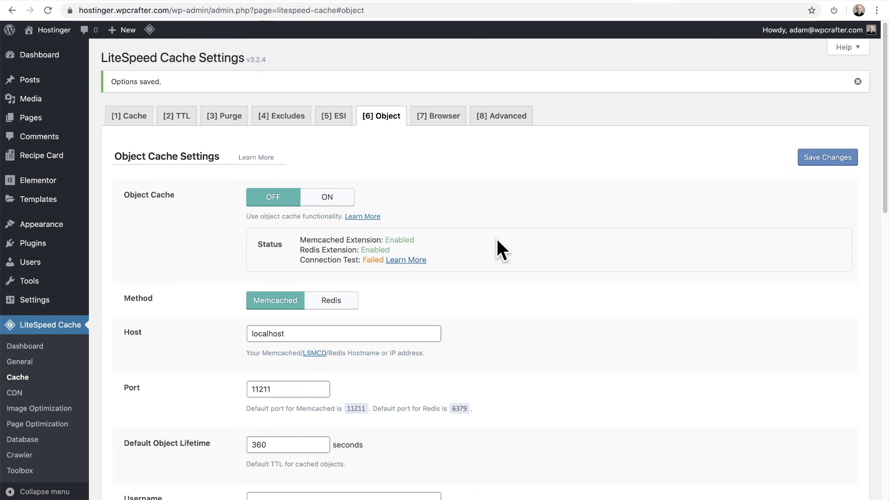
Step: Enable Object Cache with Redis as the method and set its port to 6379
{"action": "left_click", "coordinate": [336, 194]}
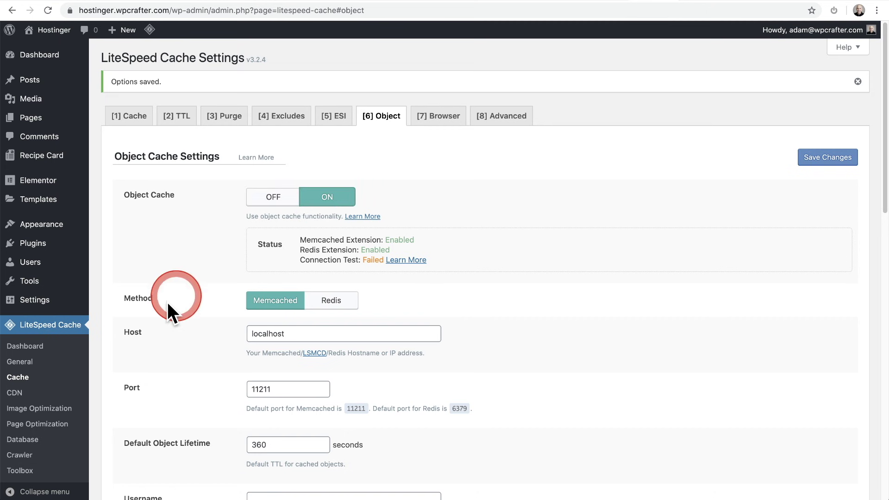
{"action": "left_click", "coordinate": [329, 301]}
{"action": "scroll", "coordinate": [233, 313], "scroll_direction": "down", "scroll_amount": 3}
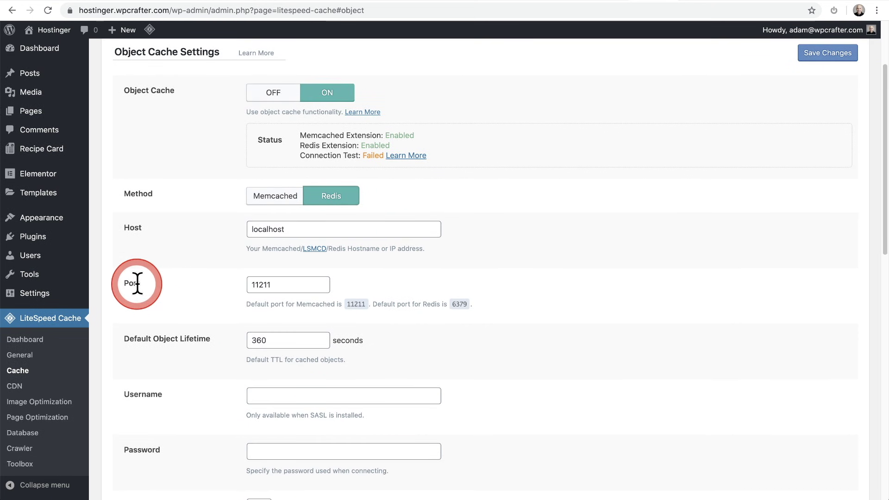
{"action": "double_click", "coordinate": [461, 304]}
{"action": "key", "text": "ctrl+c"}
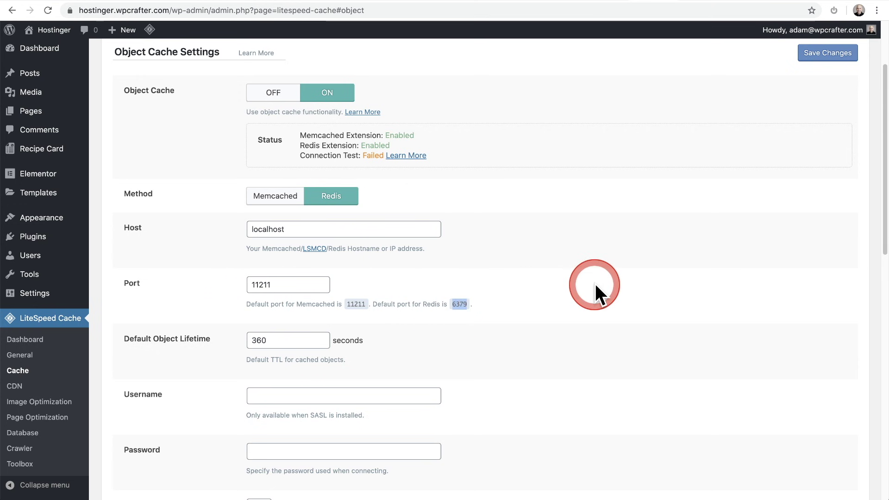
{"action": "double_click", "coordinate": [278, 285]}
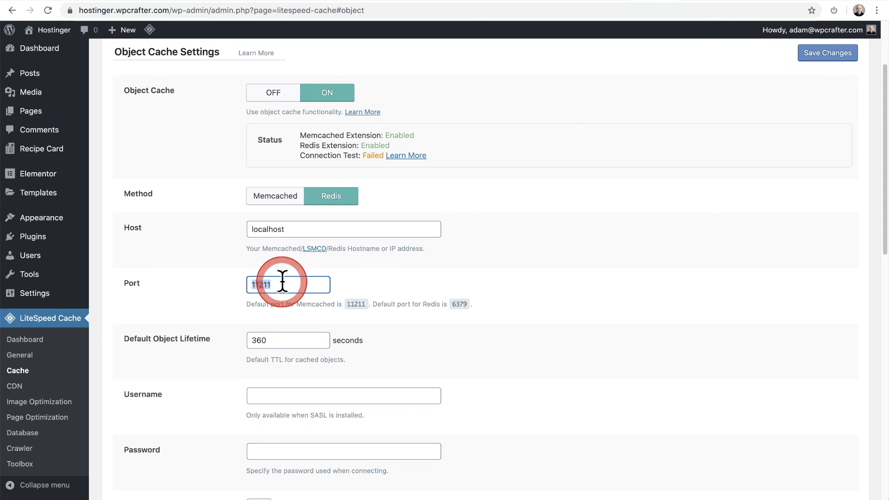
{"action": "key", "text": "ctrl+v"}
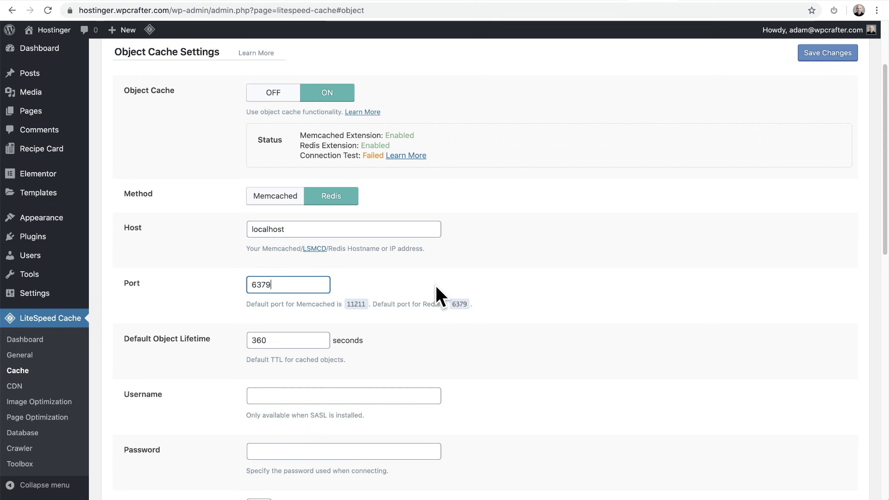
{"action": "left_click", "coordinate": [426, 270]}
Step: Turn off Cache Wp-Admin in the object cache settings and save the changes
{"action": "scroll", "coordinate": [426, 269], "scroll_direction": "down", "scroll_amount": 10}
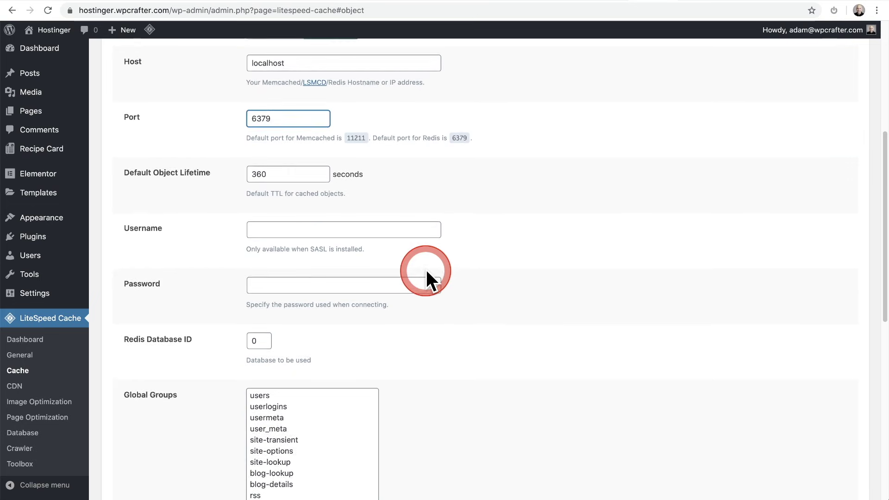
{"action": "scroll", "coordinate": [427, 270], "scroll_direction": "down", "scroll_amount": 5}
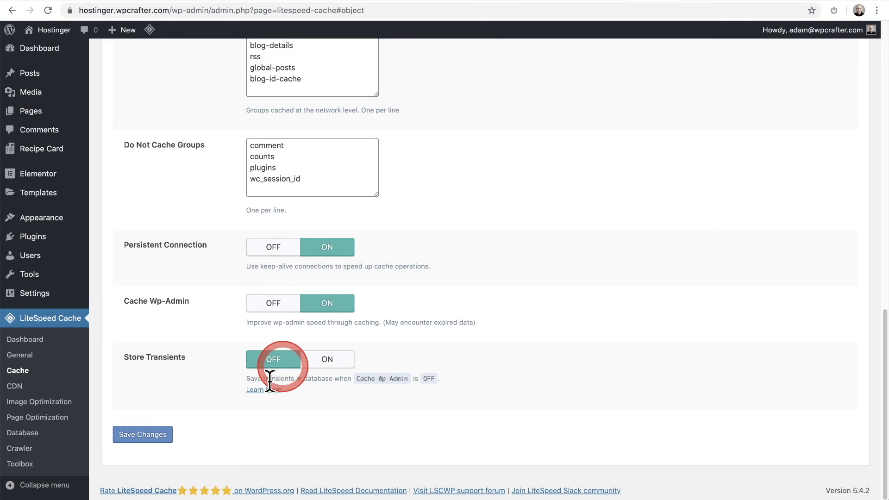
{"action": "left_click", "coordinate": [137, 437]}
{"action": "left_click", "coordinate": [223, 406]}
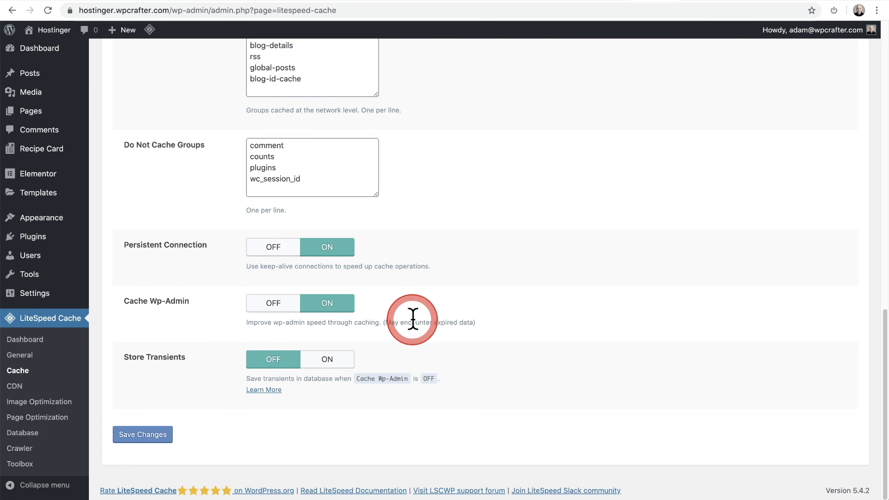
{"action": "left_click", "coordinate": [273, 304]}
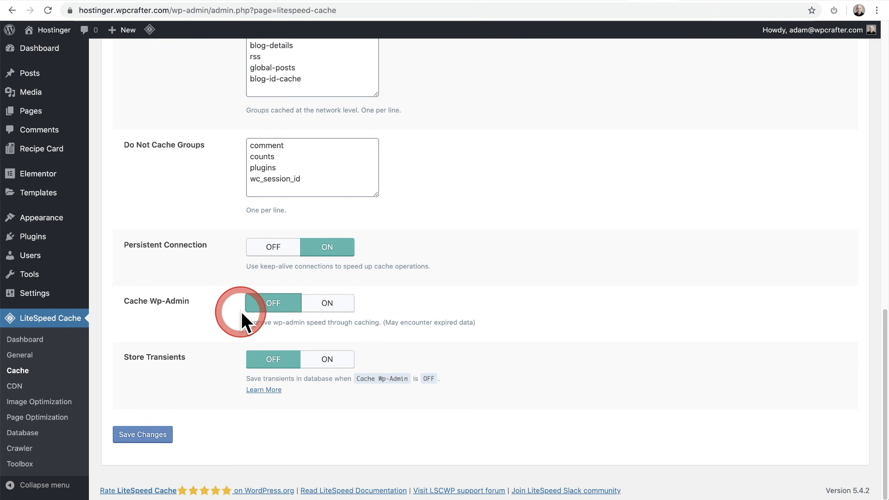
{"action": "left_click", "coordinate": [146, 437]}
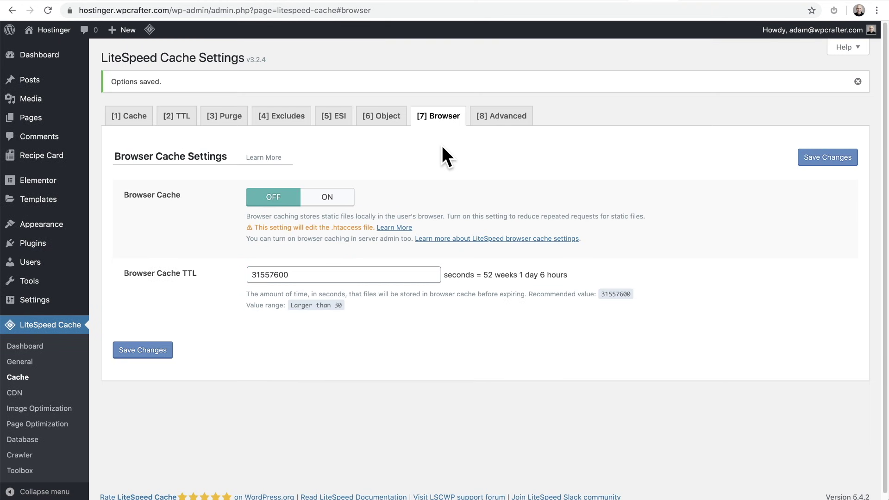
Step: Turn on Browser Cache in the browser cache settings and save the changes
{"action": "left_click", "coordinate": [292, 187]}
{"action": "left_click", "coordinate": [318, 198]}
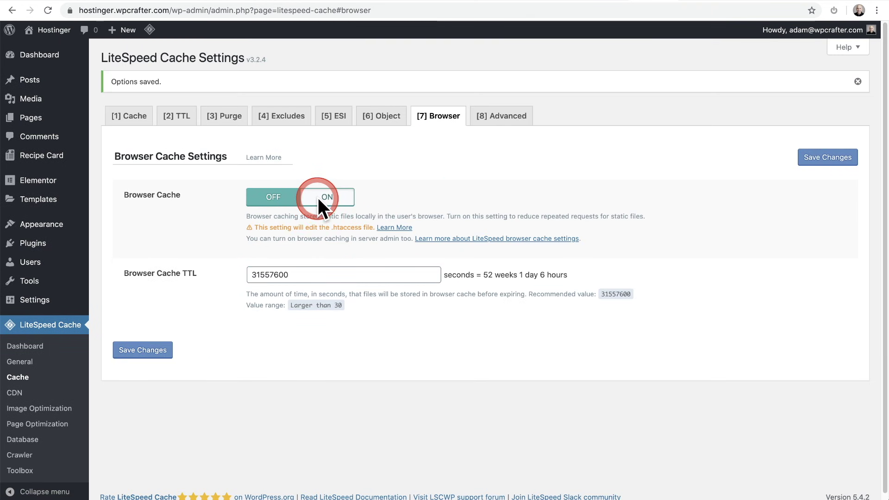
{"action": "left_click", "coordinate": [140, 351]}
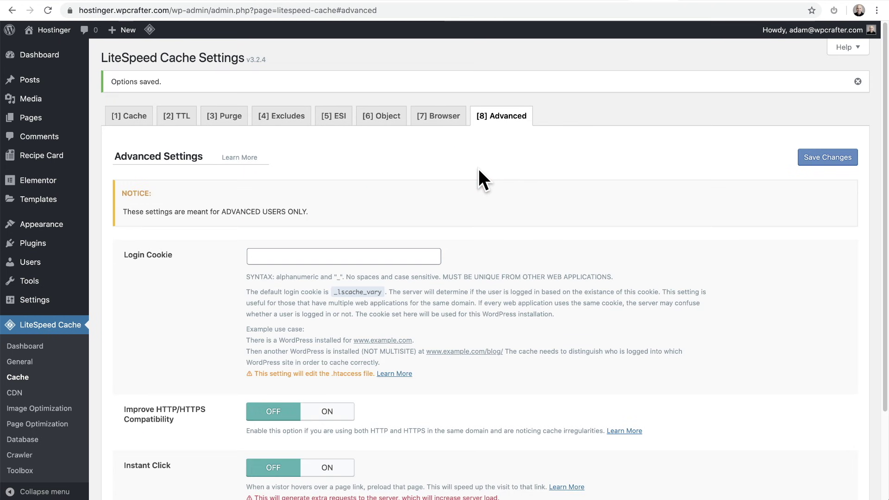
Step: Turn on Instant Click in the advanced cache settings and save the changes
{"action": "scroll", "coordinate": [479, 170], "scroll_direction": "down", "scroll_amount": 2}
{"action": "scroll", "coordinate": [479, 168], "scroll_direction": "down", "scroll_amount": 3}
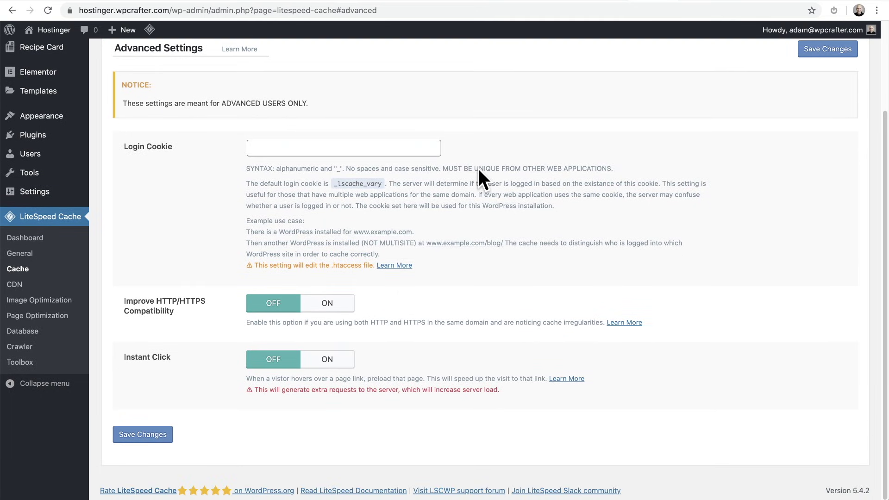
{"action": "left_click", "coordinate": [445, 306]}
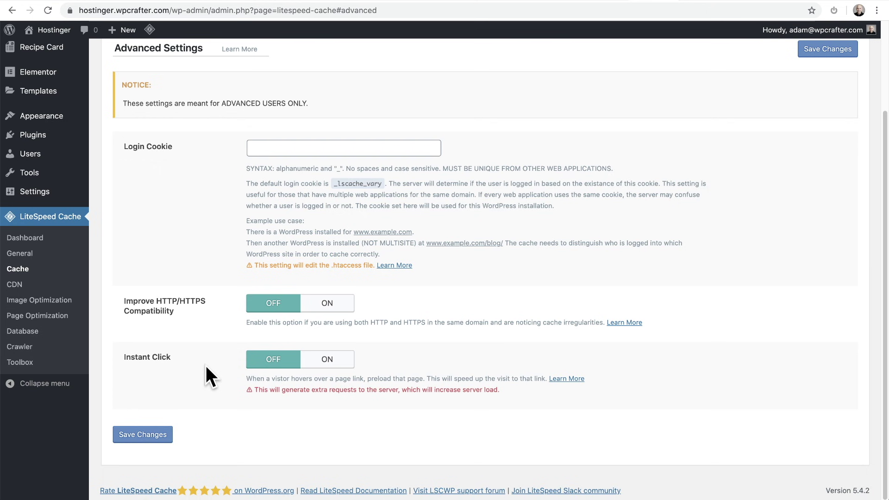
{"action": "left_click", "coordinate": [318, 361]}
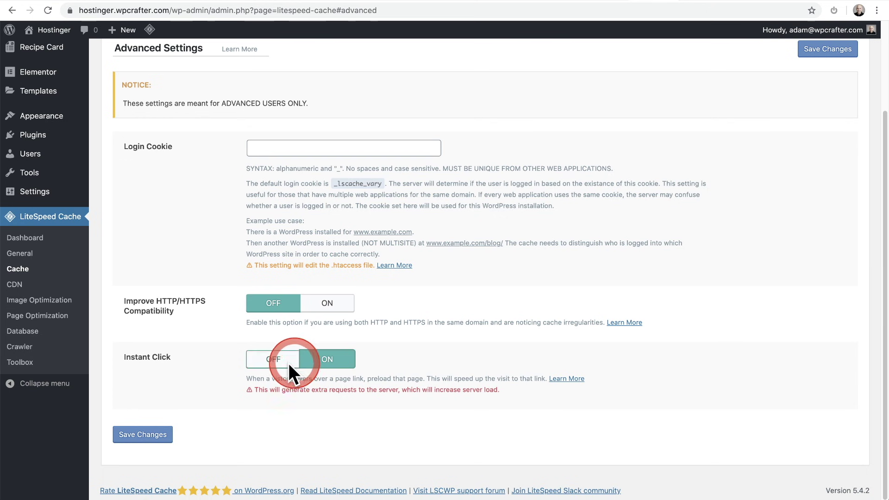
{"action": "left_click", "coordinate": [151, 432]}
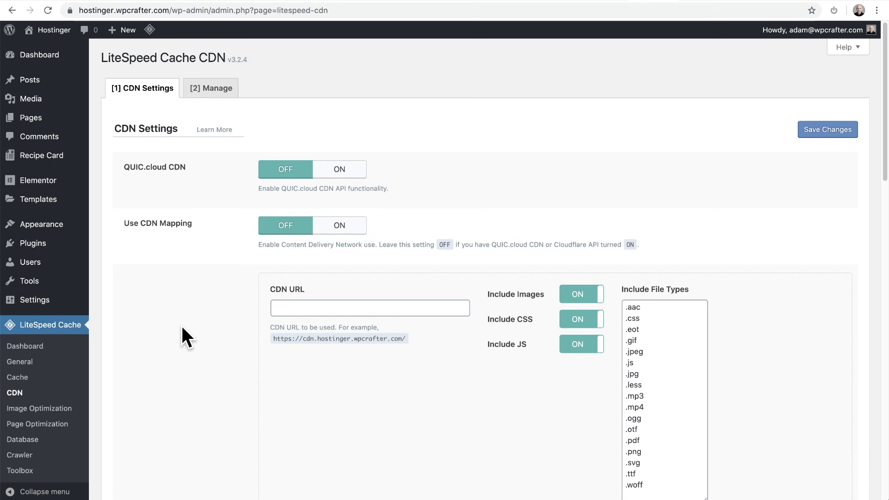
Step: Examine the CDN settings from QUIC.cloud CDN and CDN mapping to the Cloudflare API, plus the CDN management options
{"action": "left_click", "coordinate": [151, 235]}
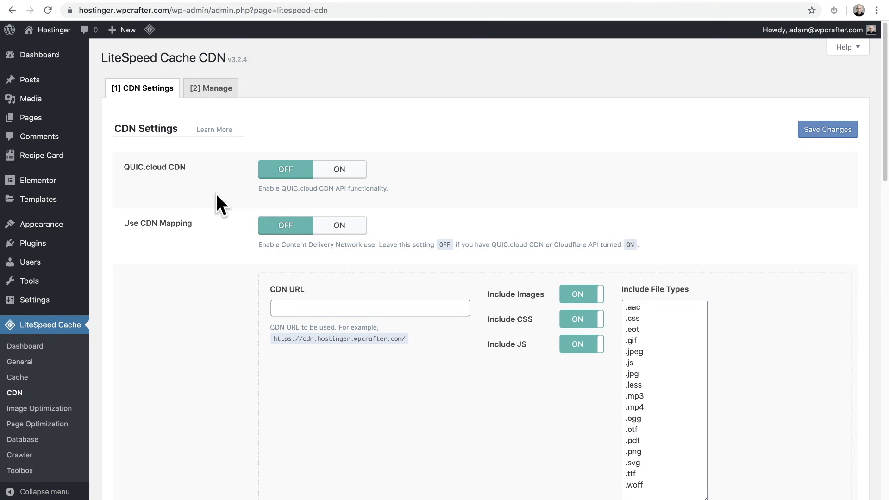
{"action": "scroll", "coordinate": [216, 194], "scroll_direction": "down", "scroll_amount": 3}
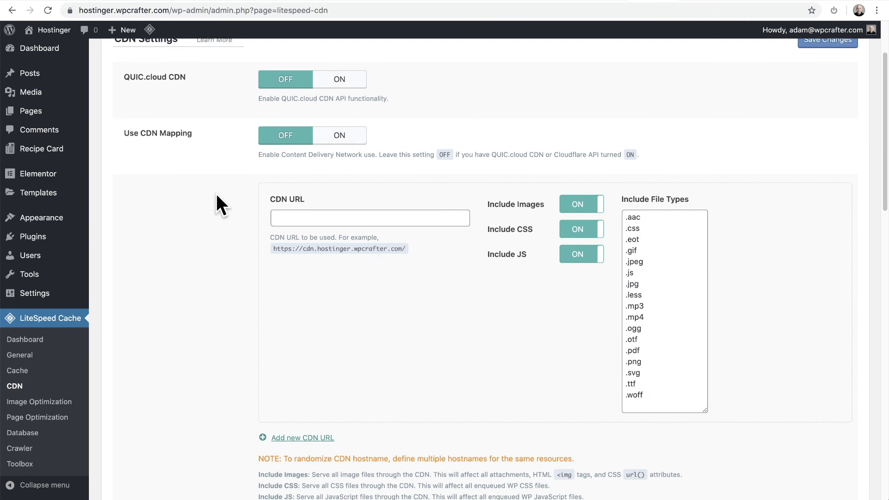
{"action": "left_click", "coordinate": [308, 206]}
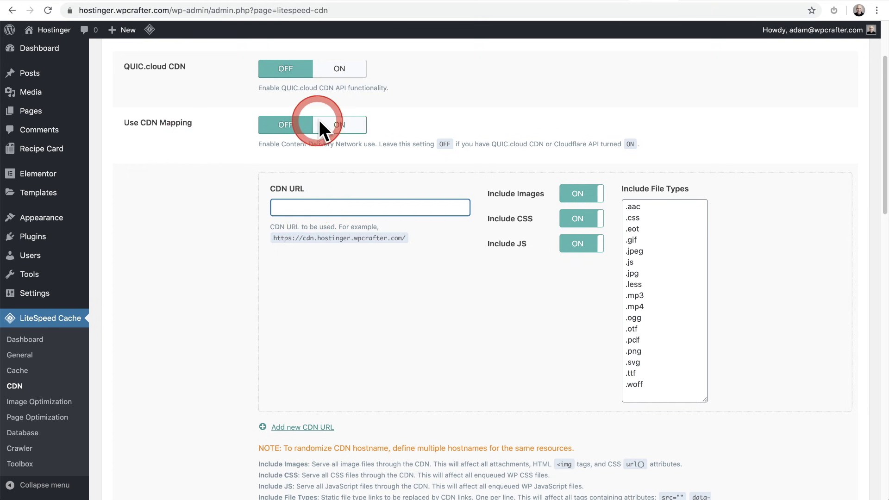
{"action": "scroll", "coordinate": [200, 183], "scroll_direction": "down", "scroll_amount": 6}
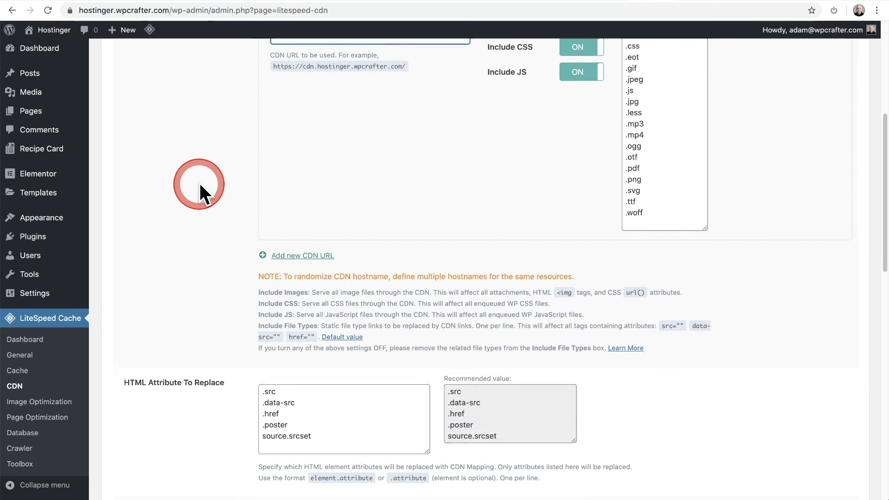
{"action": "scroll", "coordinate": [199, 183], "scroll_direction": "down", "scroll_amount": 10}
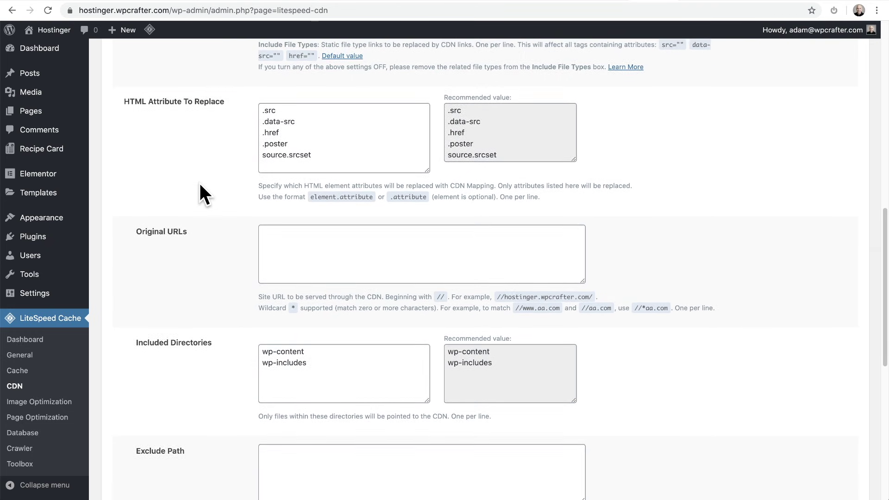
{"action": "scroll", "coordinate": [200, 186], "scroll_direction": "down", "scroll_amount": 5}
{"action": "left_click", "coordinate": [202, 193]}
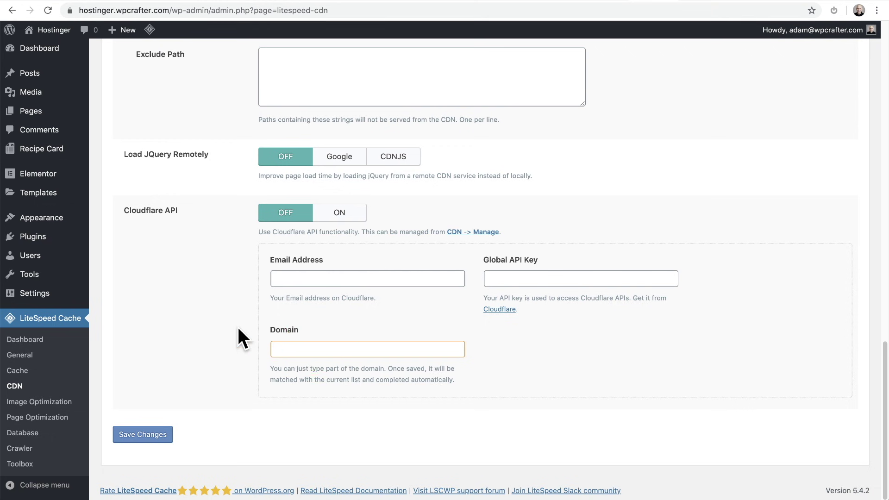
{"action": "scroll", "coordinate": [237, 326], "scroll_direction": "up", "scroll_amount": 15}
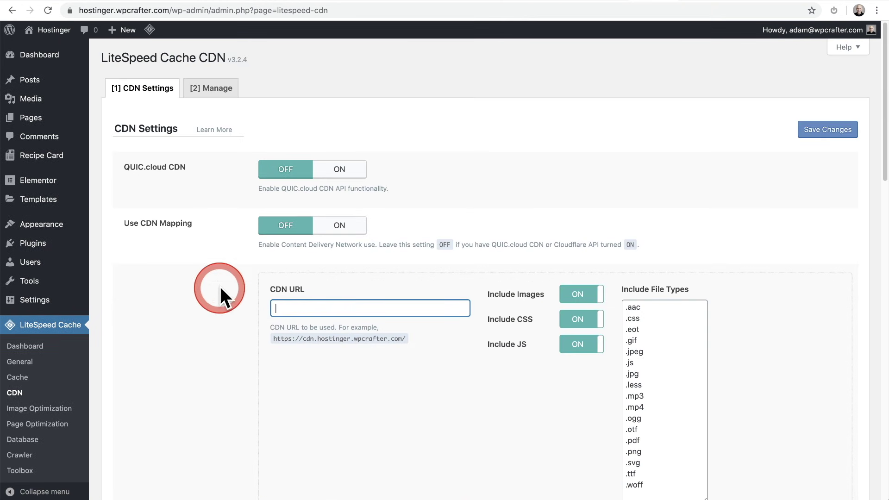
{"action": "left_click", "coordinate": [211, 88]}
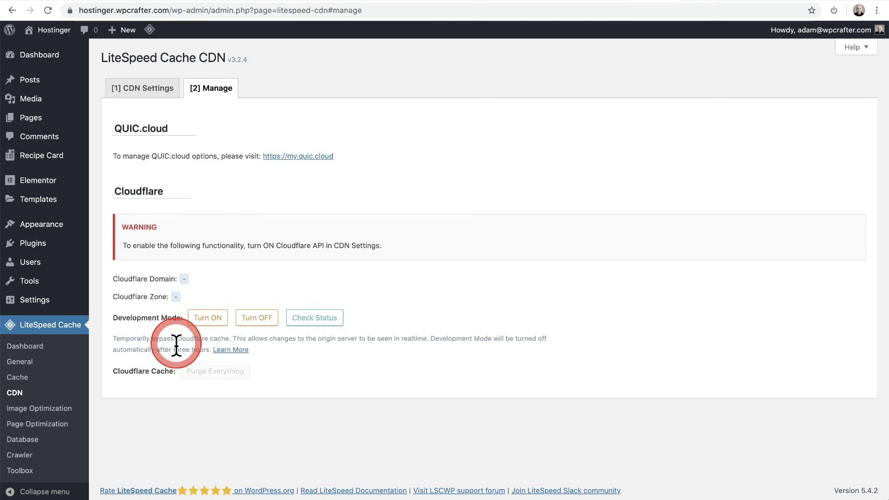
Step: Examine the image optimization summary and the optimization settings from Auto Request Cron to Optimize Losslessly and the WebP options
{"action": "left_click", "coordinate": [50, 409]}
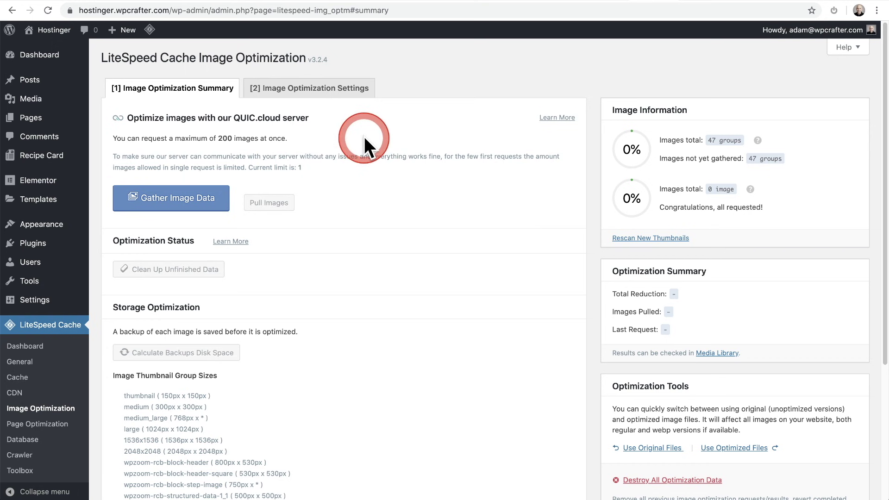
{"action": "left_click", "coordinate": [323, 85]}
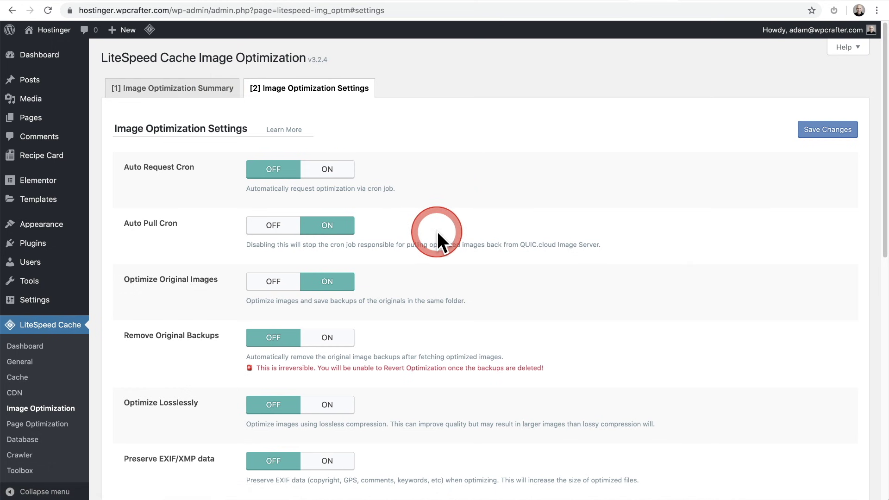
{"action": "scroll", "coordinate": [437, 231], "scroll_direction": "down", "scroll_amount": 3}
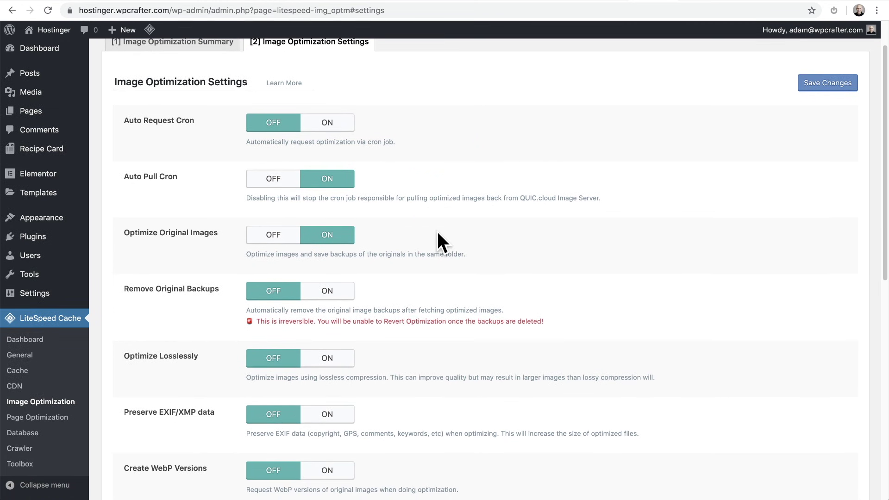
{"action": "scroll", "coordinate": [417, 176], "scroll_direction": "down", "scroll_amount": 3}
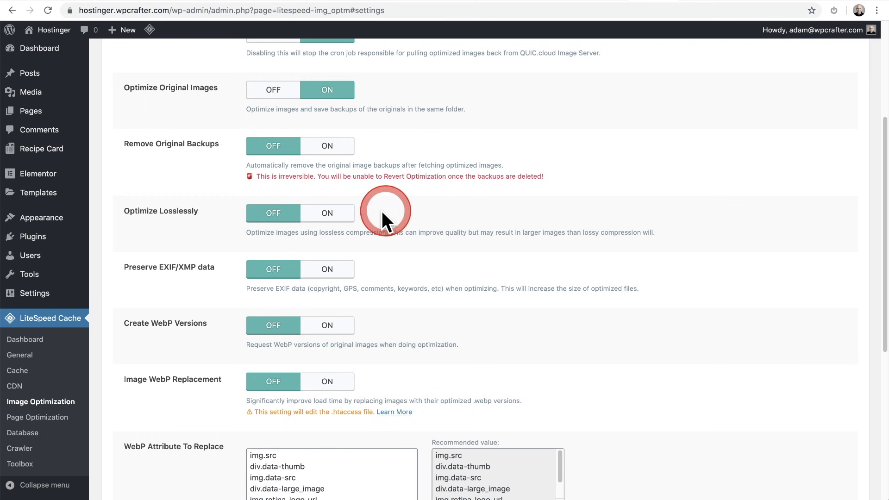
{"action": "scroll", "coordinate": [381, 211], "scroll_direction": "down", "scroll_amount": 5}
{"action": "scroll", "coordinate": [168, 111], "scroll_direction": "up", "scroll_amount": 2}
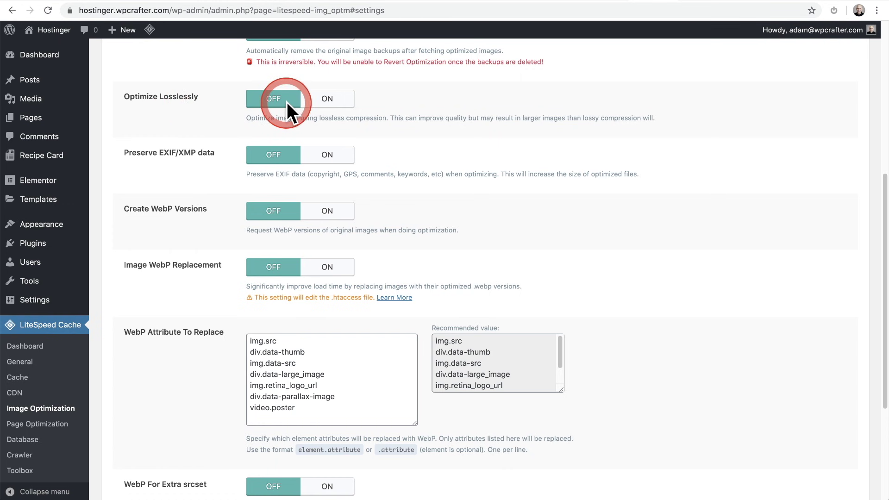
{"action": "left_click_drag", "start_coordinate": [268, 101], "coordinate": [384, 98]}
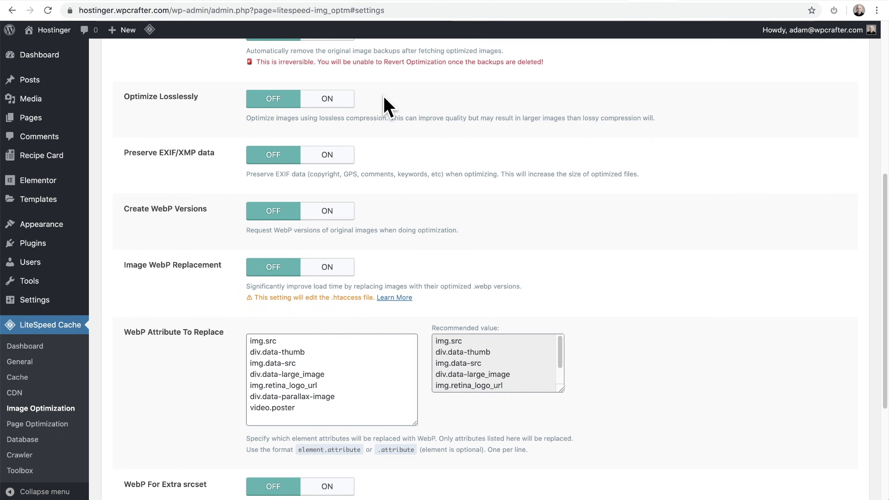
{"action": "left_click", "coordinate": [323, 94]}
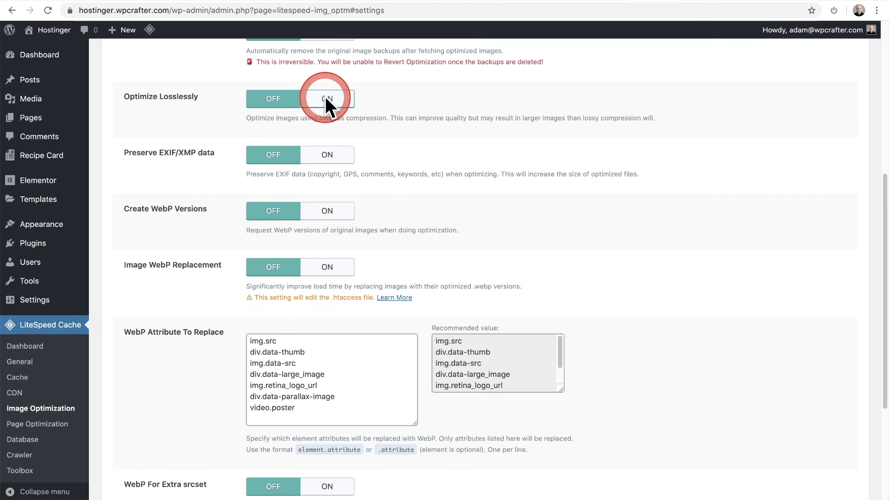
{"action": "mouse_move", "coordinate": [326, 97]}
{"action": "left_mouse_down"}
{"action": "mouse_move", "coordinate": [140, 98]}
{"action": "mouse_move", "coordinate": [417, 108]}
{"action": "mouse_move", "coordinate": [454, 124]}
{"action": "left_mouse_up"}
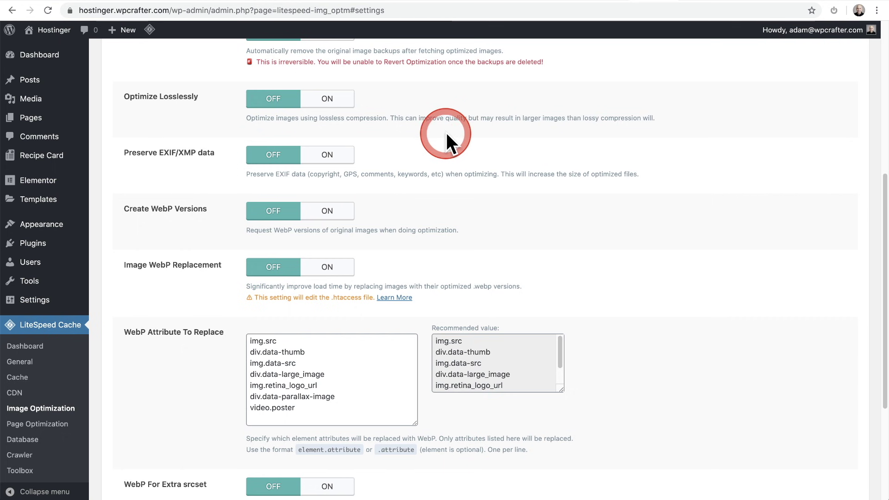
Step: Turn on Create WebP Versions and Image WebP Replacement in the image optimization settings and save the changes
{"action": "scroll", "coordinate": [447, 133], "scroll_direction": "down", "scroll_amount": 1}
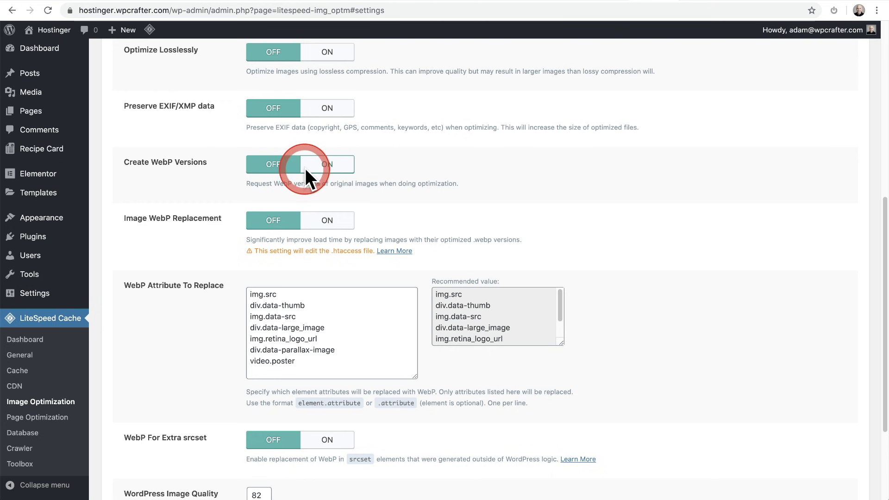
{"action": "scroll", "coordinate": [305, 168], "scroll_direction": "down", "scroll_amount": 2}
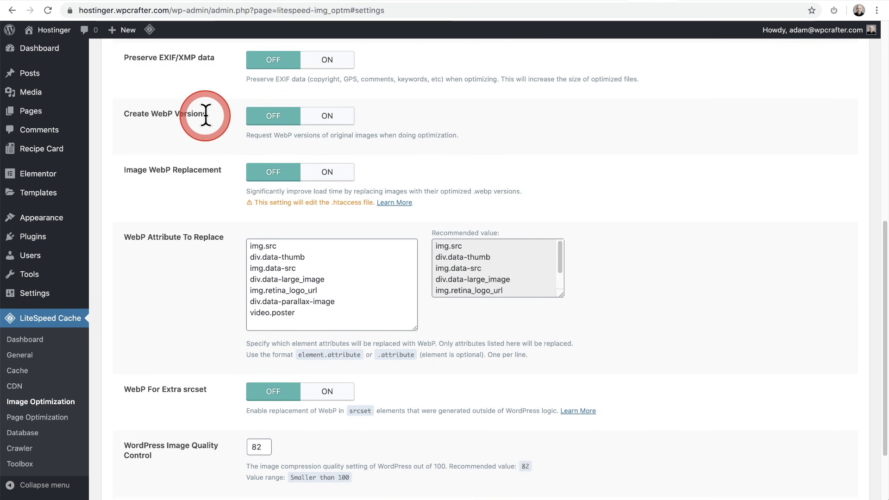
{"action": "left_click", "coordinate": [320, 117]}
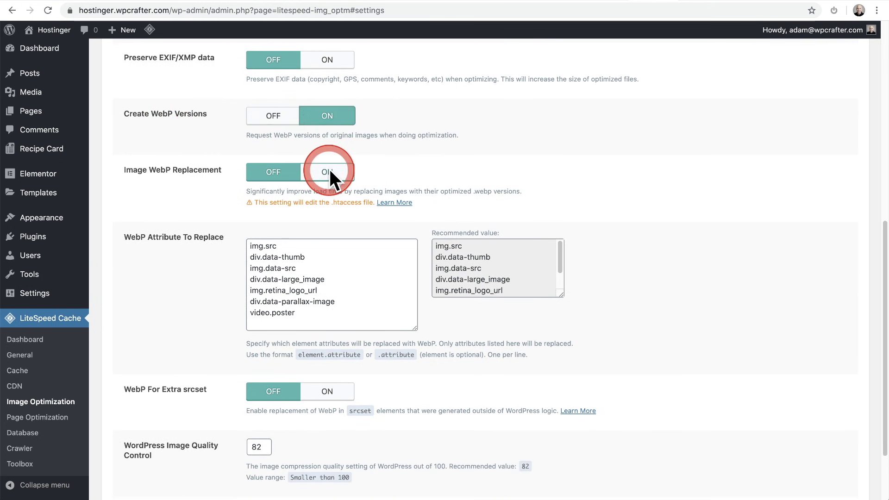
{"action": "left_click", "coordinate": [330, 170]}
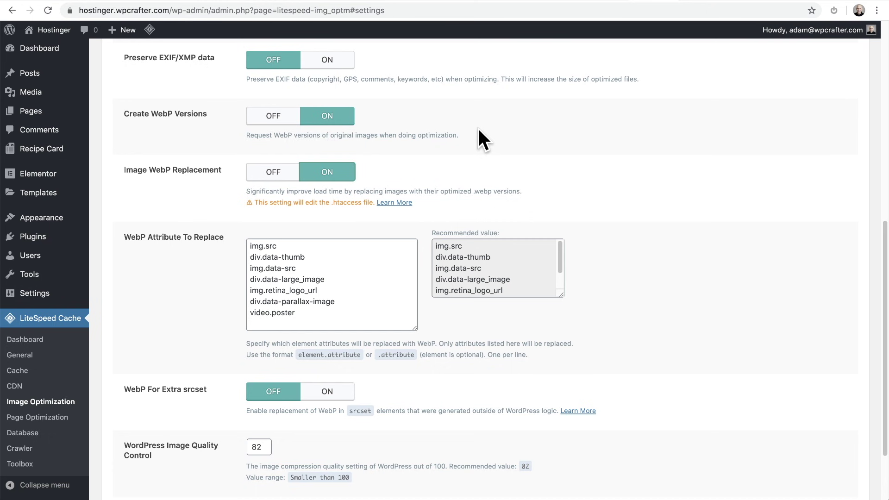
{"action": "scroll", "coordinate": [514, 162], "scroll_direction": "up", "scroll_amount": 9}
{"action": "left_click", "coordinate": [825, 130]}
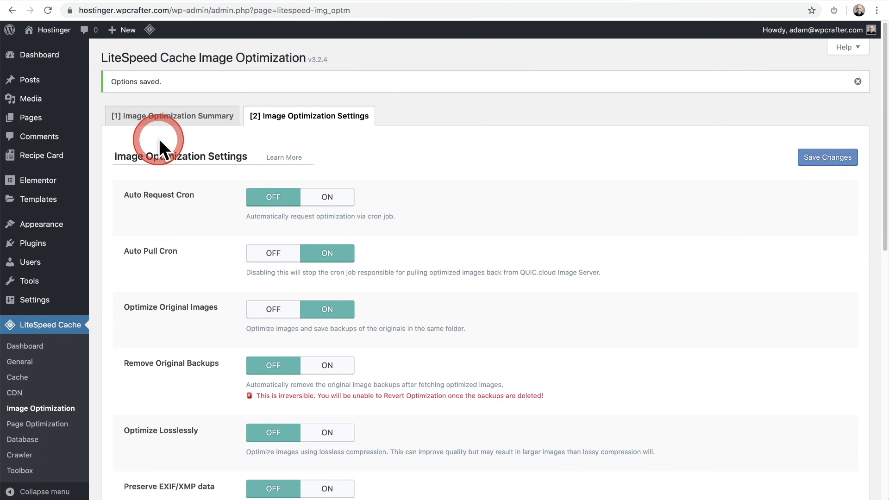
Step: Gather the site's image data from the image optimization summary and send an optimization request to the QUIC.cloud server
{"action": "left_click", "coordinate": [162, 119]}
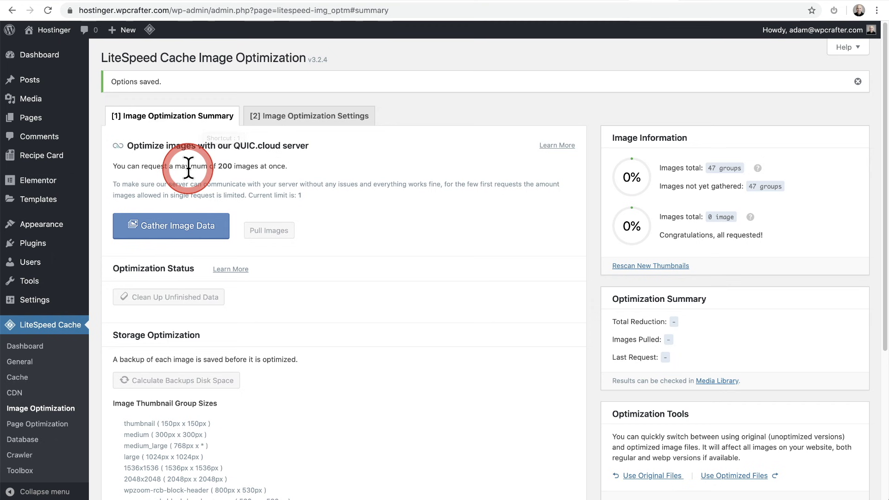
{"action": "left_click", "coordinate": [170, 229]}
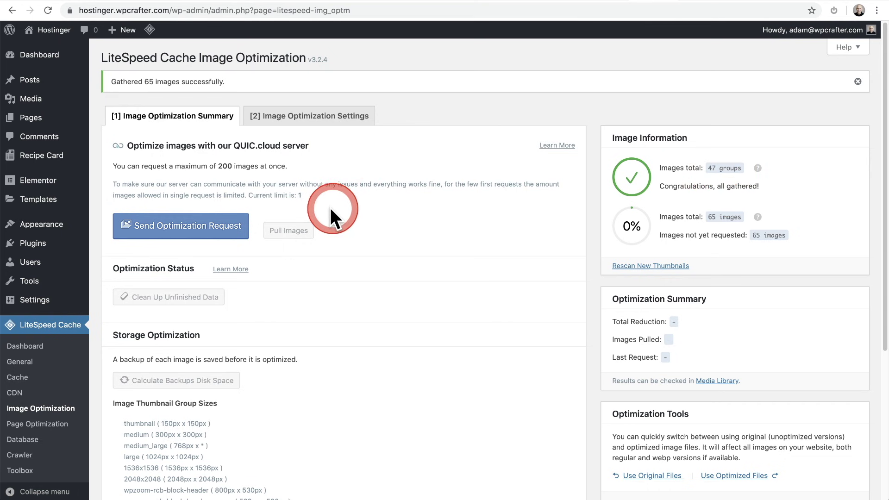
{"action": "left_click", "coordinate": [174, 224]}
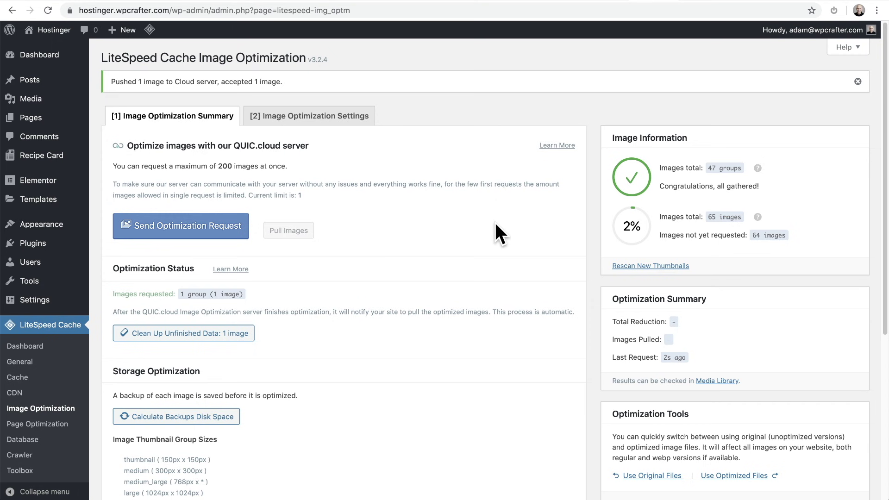
Step: Examine the image optimization summary for the storage options, the request limits and the share of images already requested
{"action": "scroll", "coordinate": [496, 223], "scroll_direction": "down", "scroll_amount": 5}
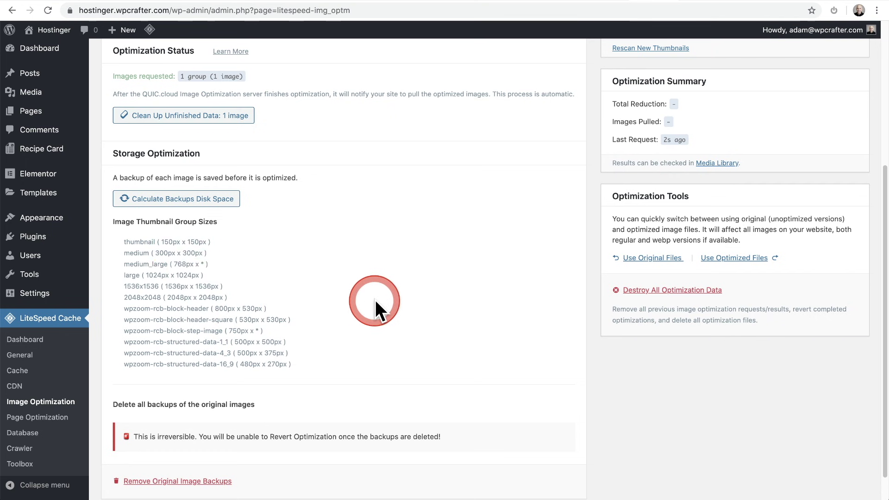
{"action": "scroll", "coordinate": [375, 299], "scroll_direction": "down", "scroll_amount": 1}
{"action": "scroll", "coordinate": [375, 299], "scroll_direction": "up", "scroll_amount": 5}
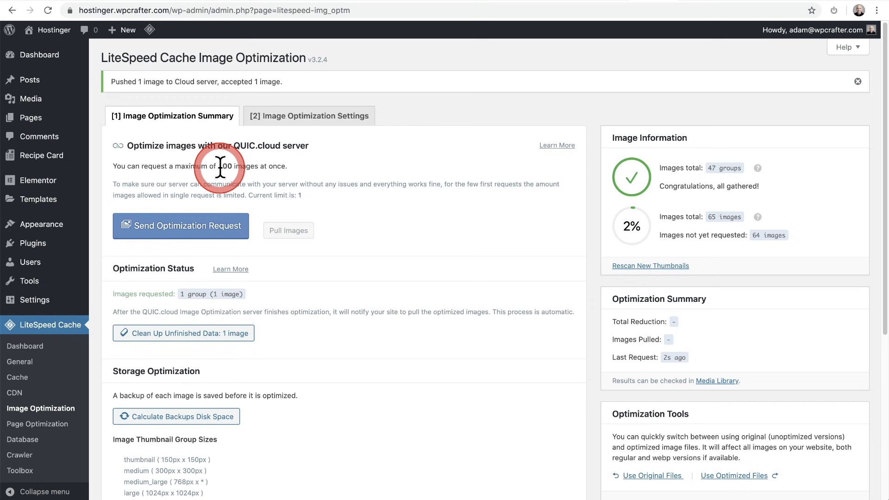
{"action": "left_click_drag", "start_coordinate": [218, 169], "coordinate": [309, 173]}
{"action": "left_click", "coordinate": [348, 205]}
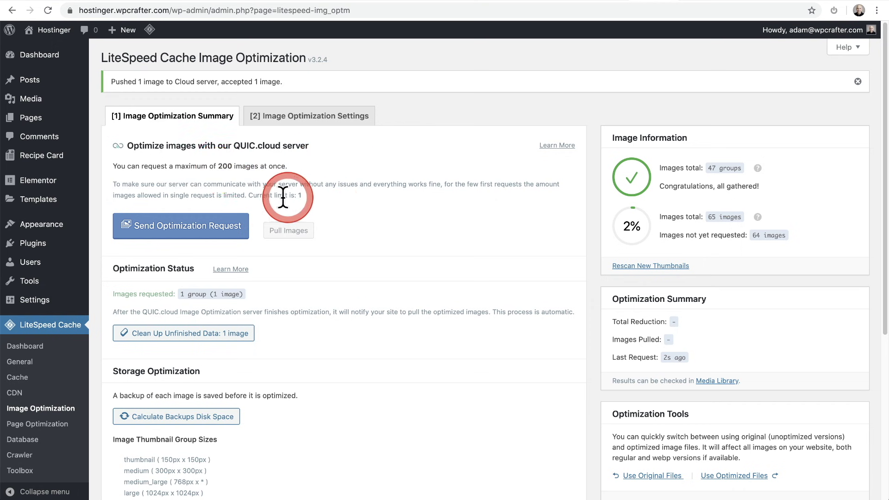
{"action": "left_click_drag", "start_coordinate": [250, 195], "coordinate": [304, 195]}
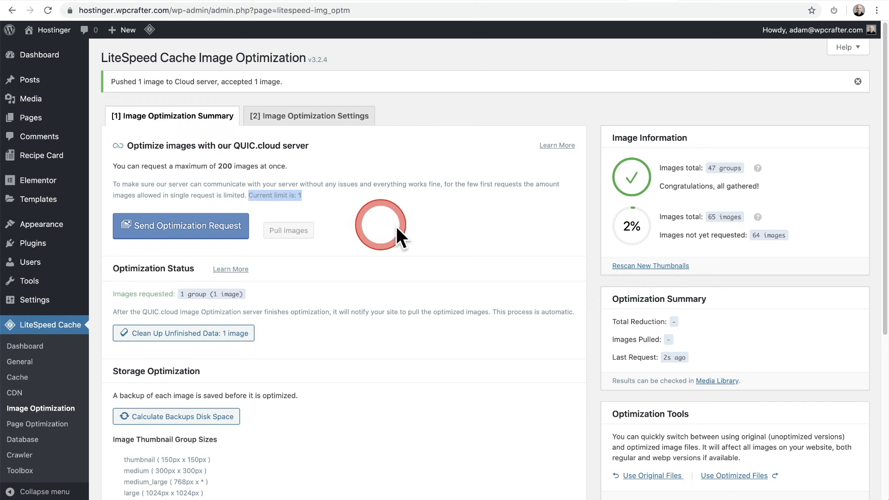
{"action": "double_click", "coordinate": [629, 226]}
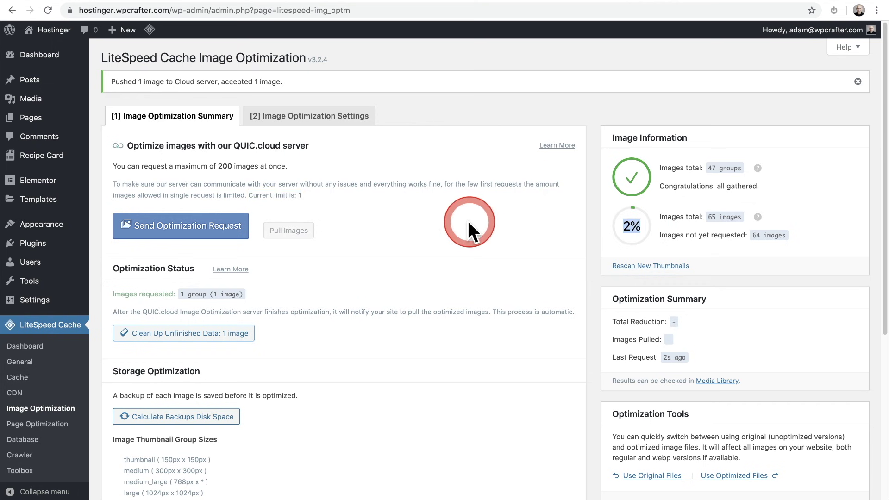
{"action": "left_click_drag", "start_coordinate": [430, 219], "coordinate": [404, 210]}
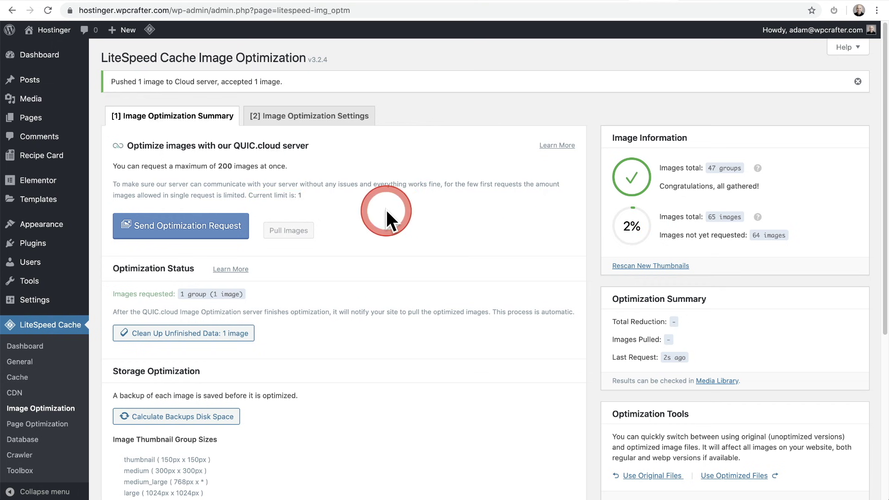
Step: Try to send another image optimization request to the QUIC.cloud server and review the response and optimization status
{"action": "left_click", "coordinate": [183, 225]}
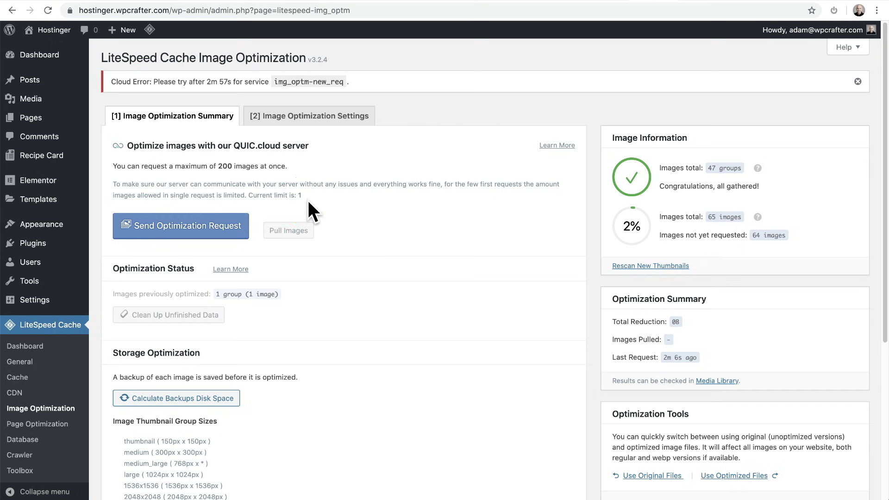
{"action": "left_click_drag", "start_coordinate": [270, 82], "coordinate": [352, 82]}
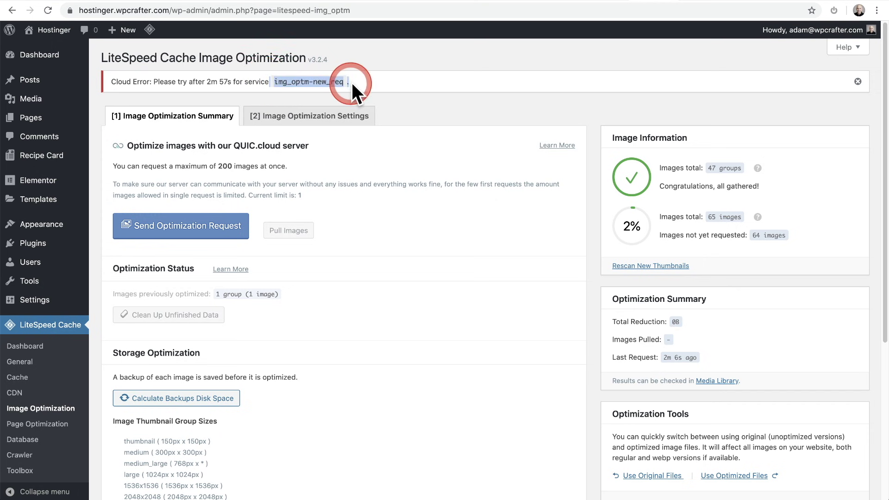
{"action": "left_click", "coordinate": [343, 232]}
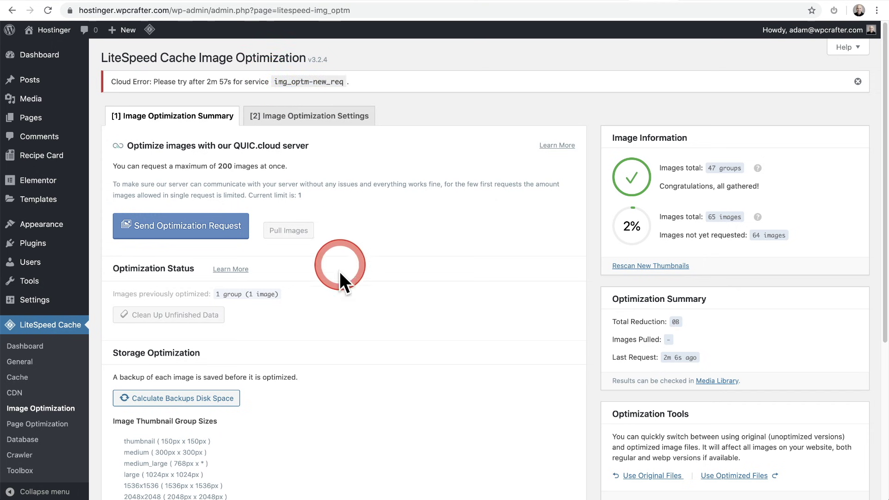
{"action": "scroll", "coordinate": [340, 335], "scroll_direction": "down", "scroll_amount": 5}
{"action": "scroll", "coordinate": [342, 337], "scroll_direction": "down", "scroll_amount": 2}
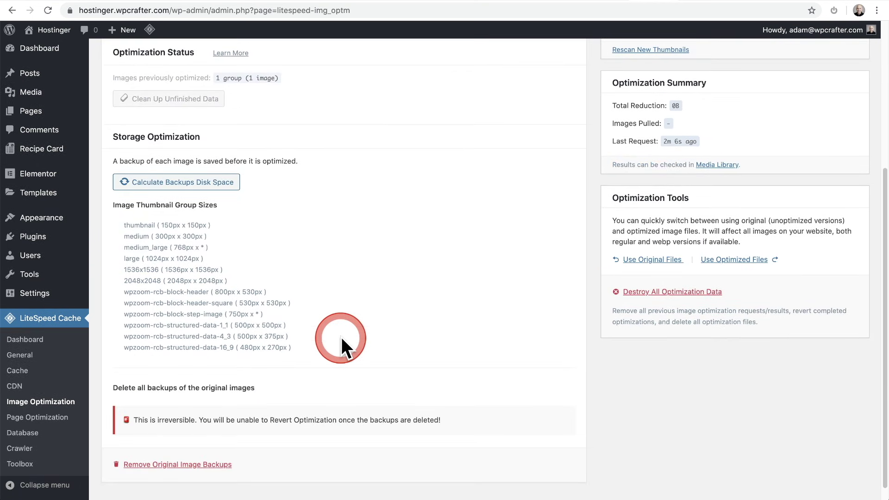
Step: Turn on CSS Minify and CSS Combine in the CSS settings of LiteSpeed Cache's page optimization
{"action": "left_click", "coordinate": [36, 417]}
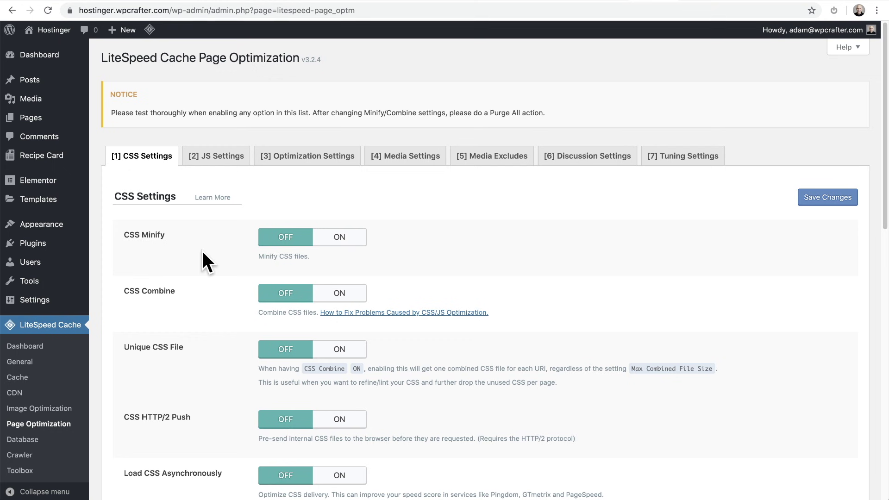
{"action": "left_click", "coordinate": [220, 160]}
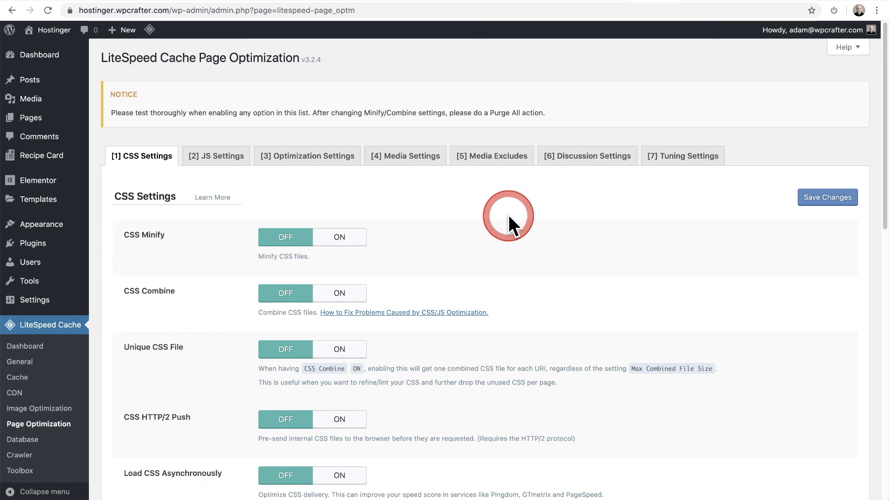
{"action": "scroll", "coordinate": [485, 225], "scroll_direction": "down", "scroll_amount": 2}
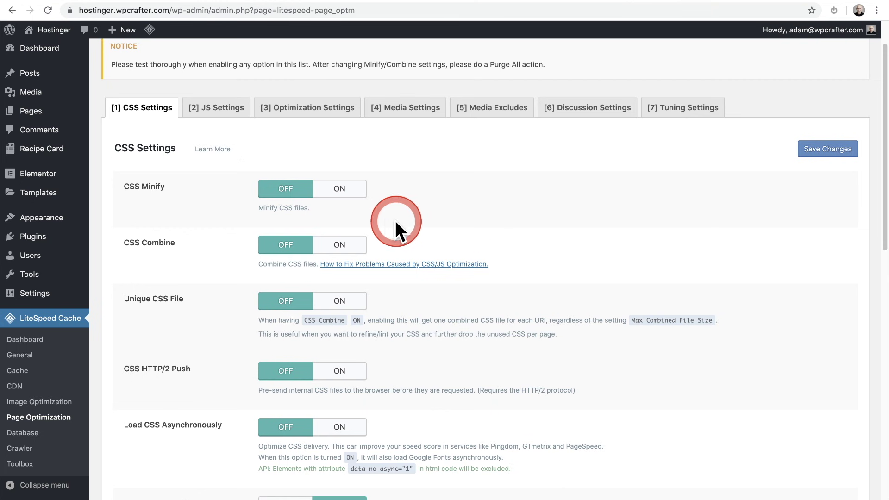
{"action": "scroll", "coordinate": [222, 216], "scroll_direction": "down", "scroll_amount": 2}
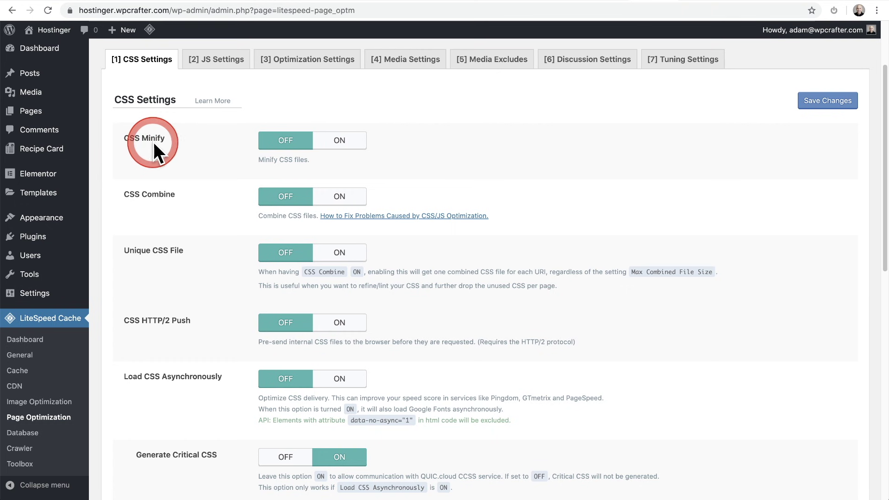
{"action": "left_click", "coordinate": [330, 140]}
{"action": "scroll", "coordinate": [189, 149], "scroll_direction": "down", "scroll_amount": 2}
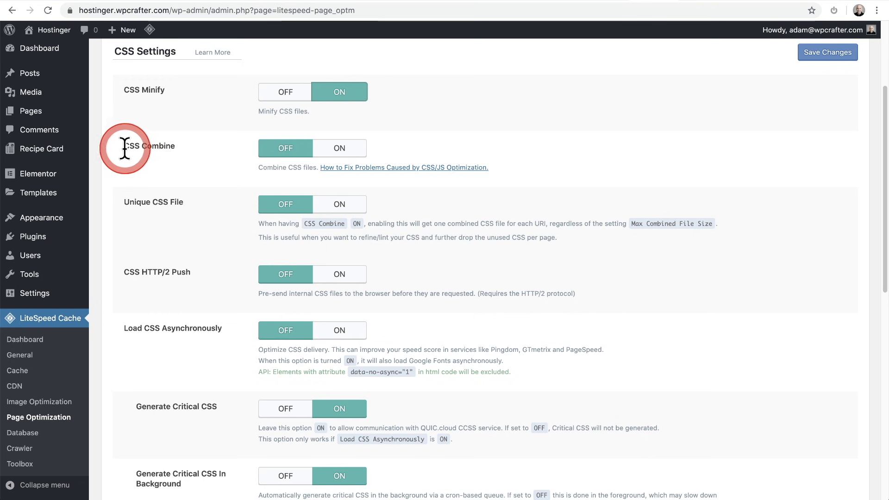
{"action": "left_click", "coordinate": [325, 147]}
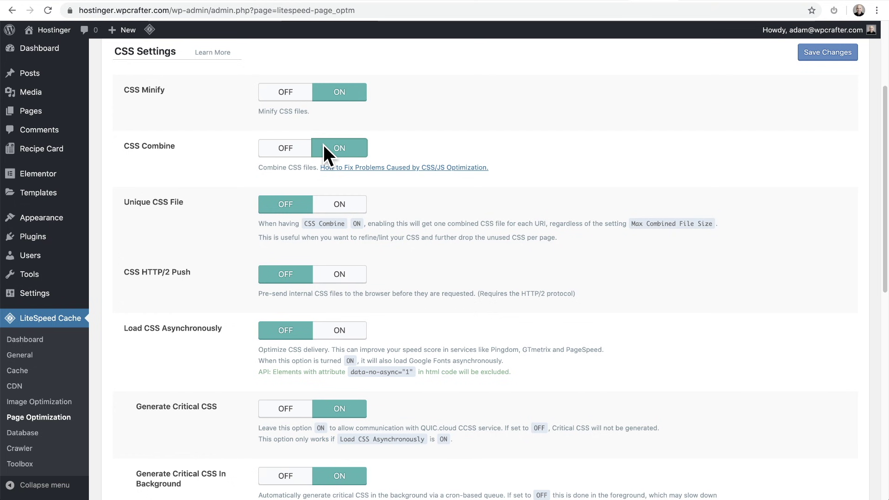
{"action": "left_click", "coordinate": [181, 160]}
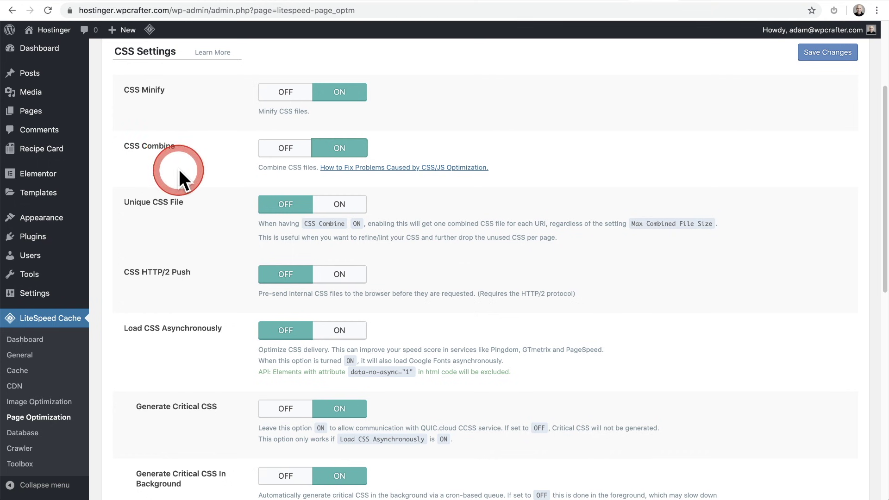
Step: Turn on Load CSS Asynchronously in the CSS settings and review the critical CSS options below it
{"action": "scroll", "coordinate": [183, 168], "scroll_direction": "down", "scroll_amount": 2}
{"action": "scroll", "coordinate": [212, 163], "scroll_direction": "down", "scroll_amount": 6}
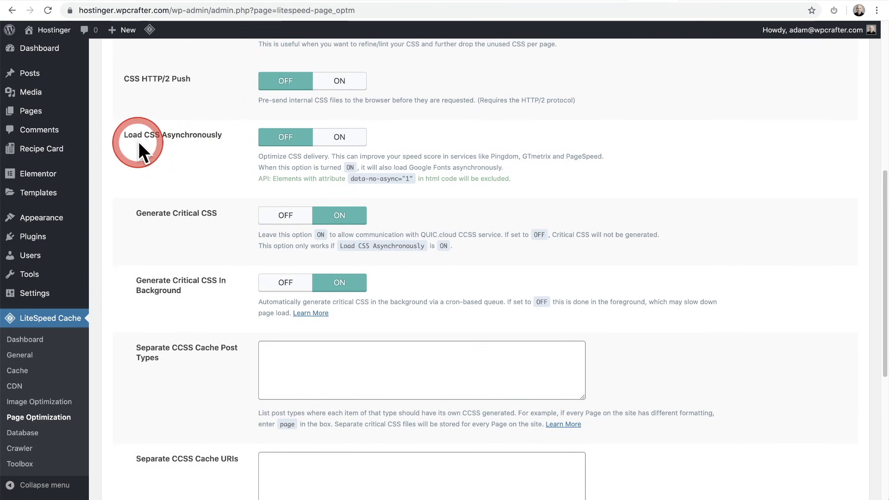
{"action": "left_click", "coordinate": [338, 137]}
{"action": "scroll", "coordinate": [207, 169], "scroll_direction": "down", "scroll_amount": 6}
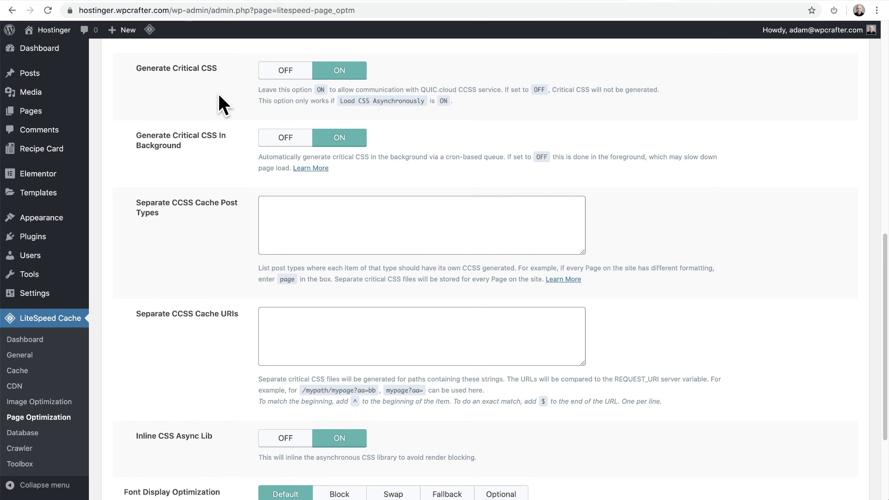
Step: Review the remaining critical CSS and font display options, then save the CSS settings
{"action": "left_click", "coordinate": [200, 87]}
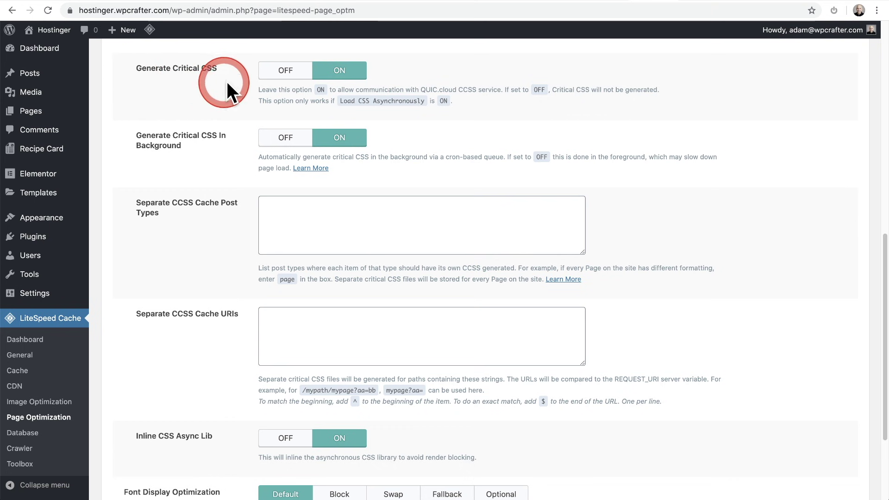
{"action": "scroll", "coordinate": [240, 106], "scroll_direction": "down", "scroll_amount": 2}
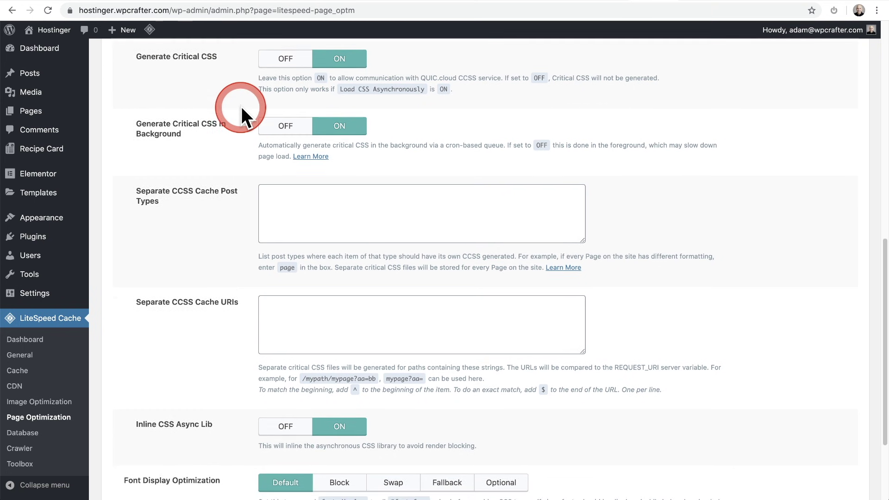
{"action": "scroll", "coordinate": [222, 113], "scroll_direction": "down", "scroll_amount": 3}
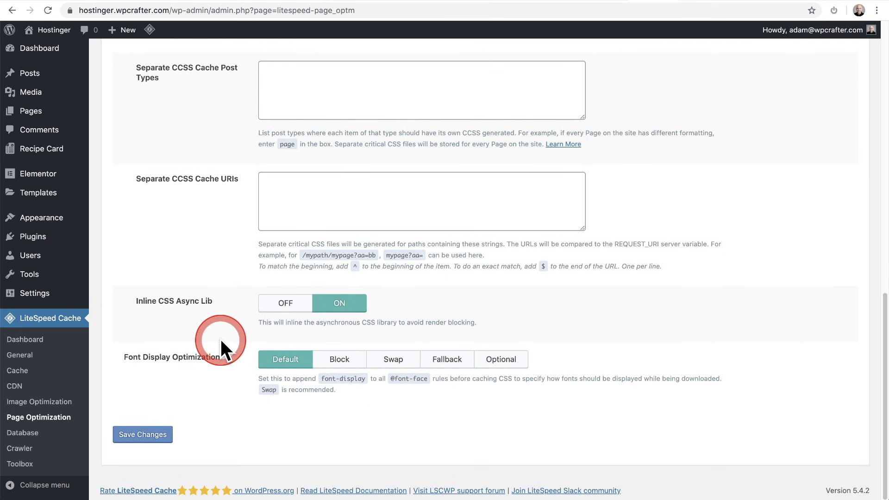
{"action": "left_click", "coordinate": [148, 433]}
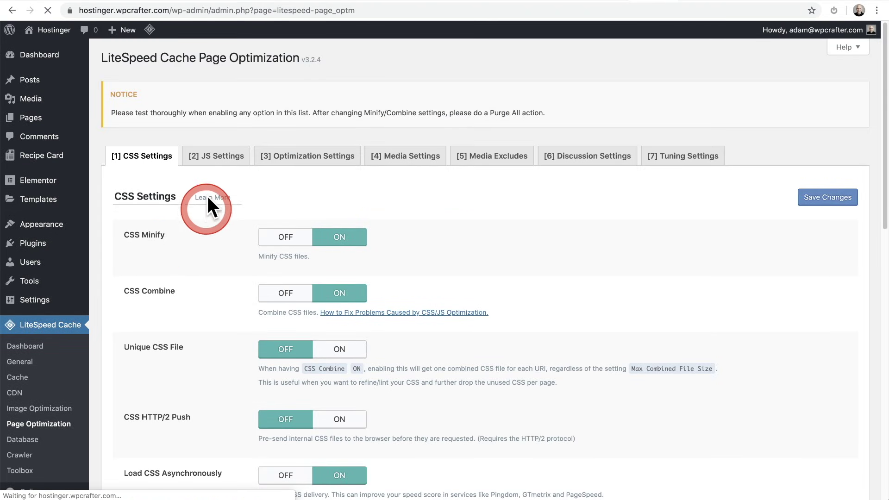
Step: Turn on JS Minify, JS Combine and Load JS Deferred in the JS settings and save the changes
{"action": "left_click", "coordinate": [221, 173]}
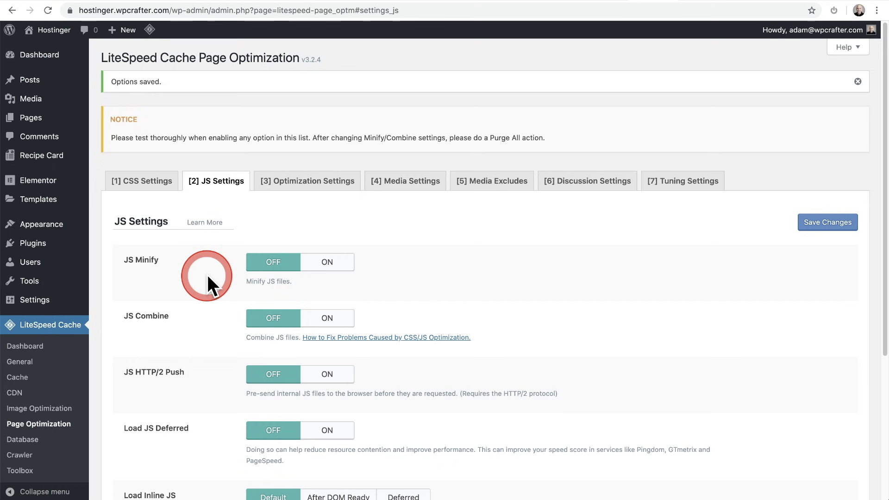
{"action": "left_click", "coordinate": [320, 263]}
{"action": "scroll", "coordinate": [191, 268], "scroll_direction": "down", "scroll_amount": 3}
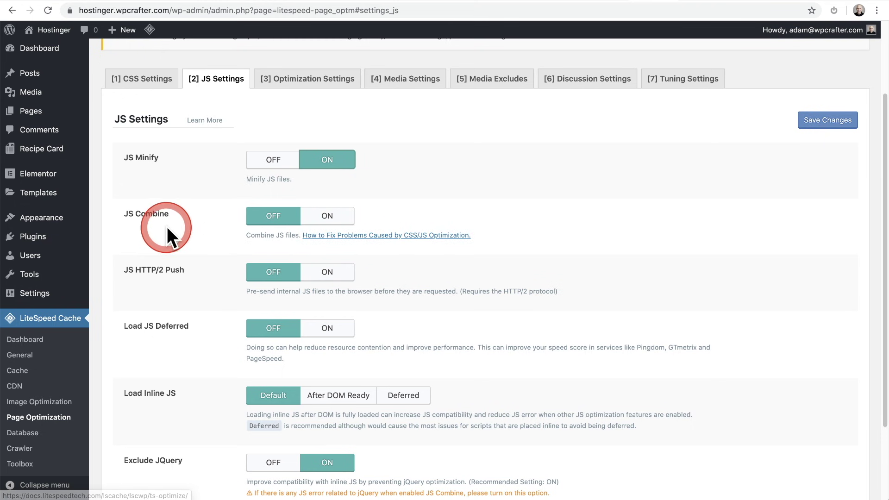
{"action": "left_click", "coordinate": [322, 218]}
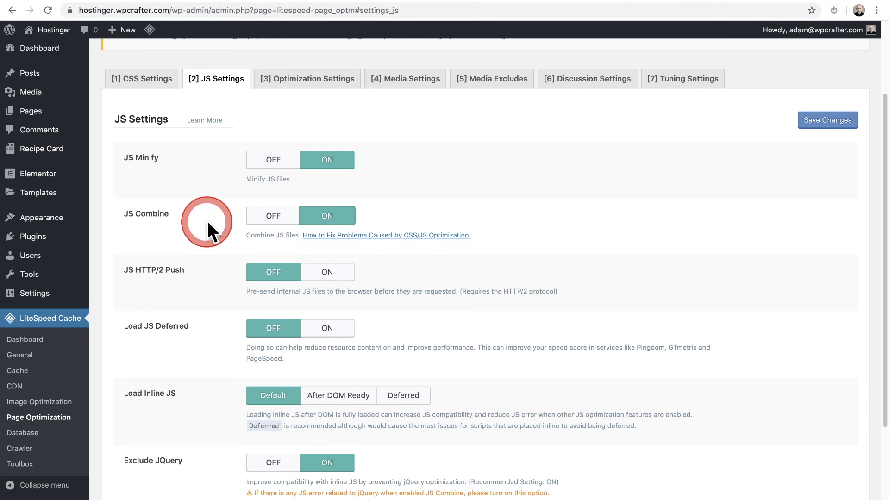
{"action": "scroll", "coordinate": [206, 219], "scroll_direction": "down", "scroll_amount": 3}
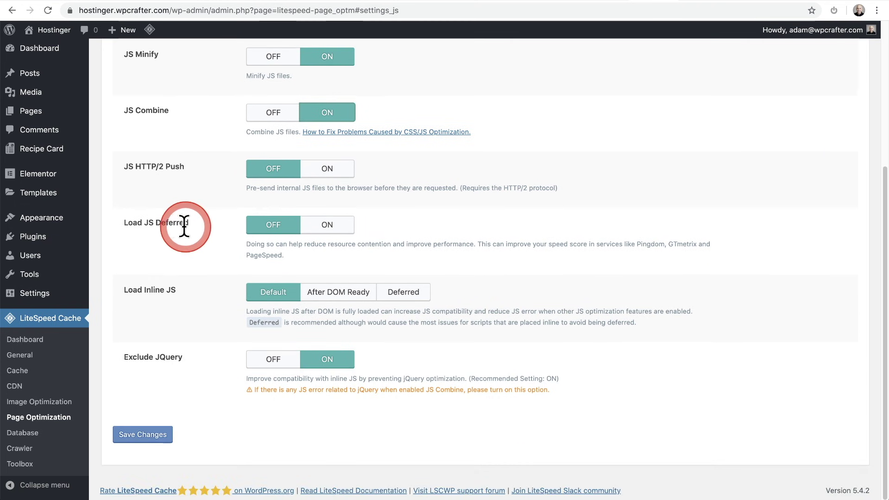
{"action": "left_click", "coordinate": [325, 224]}
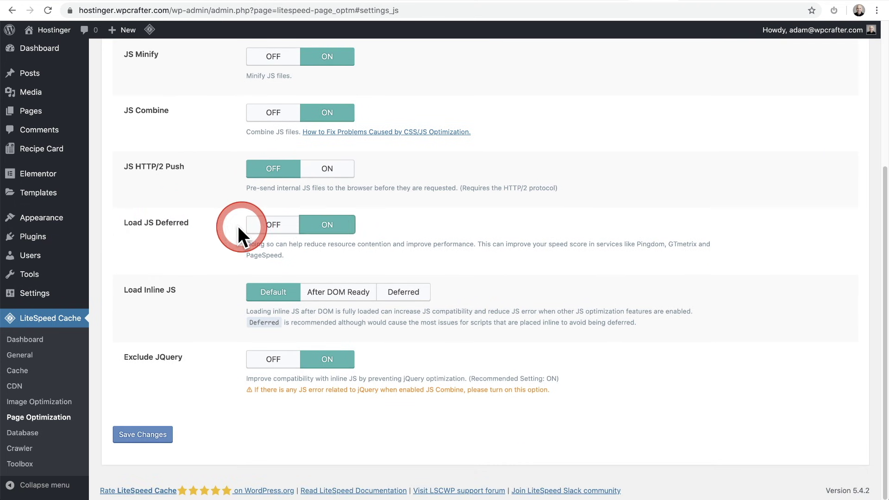
{"action": "left_click", "coordinate": [151, 431]}
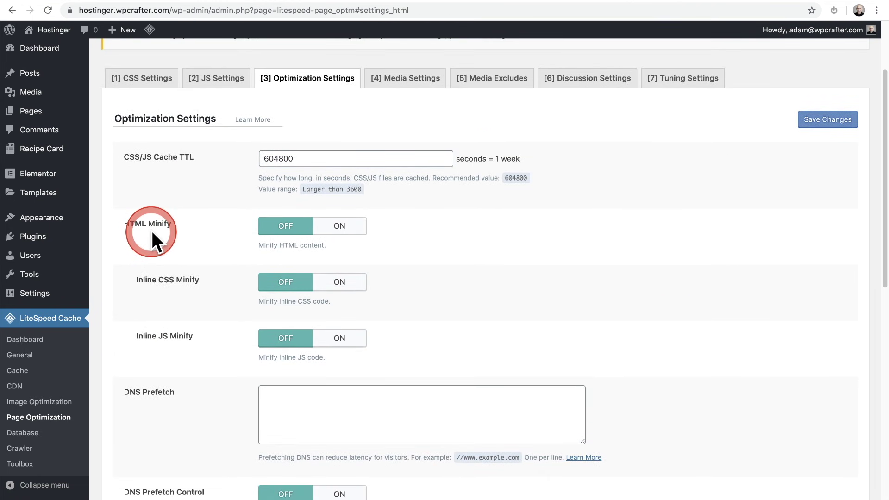
Step: Turn on HTML Minify, Inline CSS Minify and Inline JS Minify in the optimization settings
{"action": "left_click", "coordinate": [330, 227]}
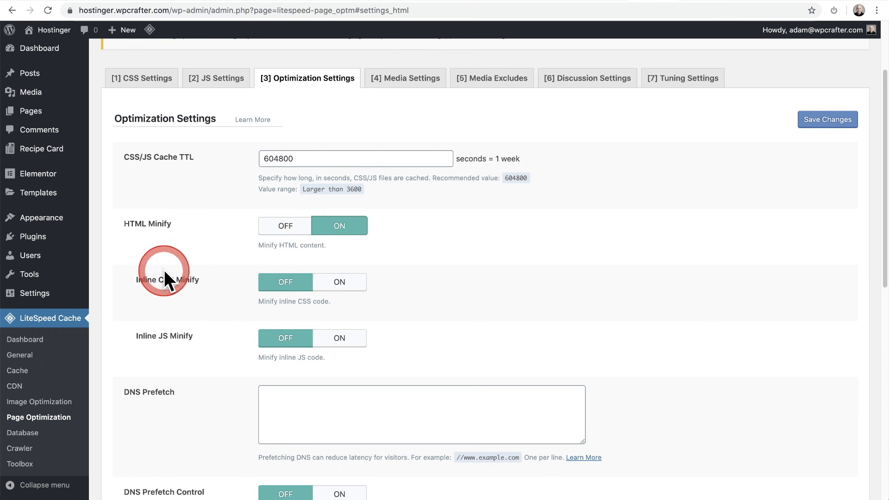
{"action": "left_click", "coordinate": [338, 281]}
{"action": "left_click", "coordinate": [341, 337]}
Step: Turn on Load Google Fonts Asynchronously and Remove WordPress Emoji in the optimization settings and save the changes
{"action": "scroll", "coordinate": [163, 303], "scroll_direction": "down", "scroll_amount": 1}
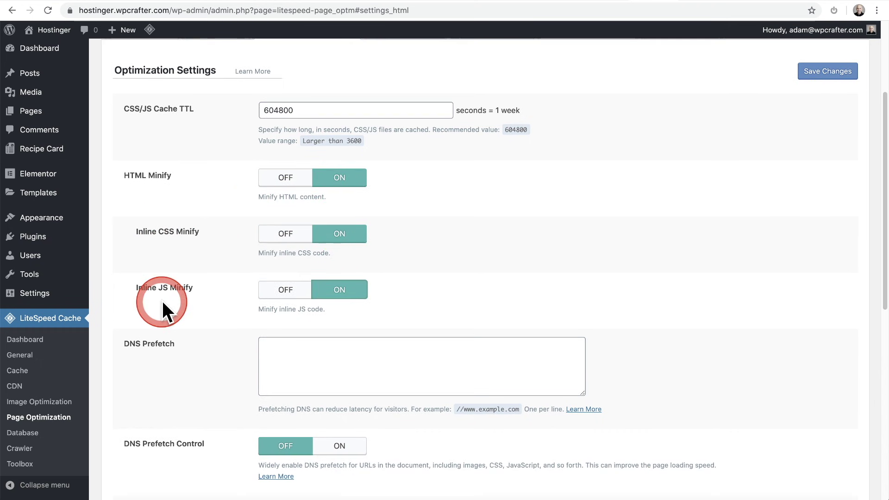
{"action": "scroll", "coordinate": [217, 294], "scroll_direction": "down", "scroll_amount": 3}
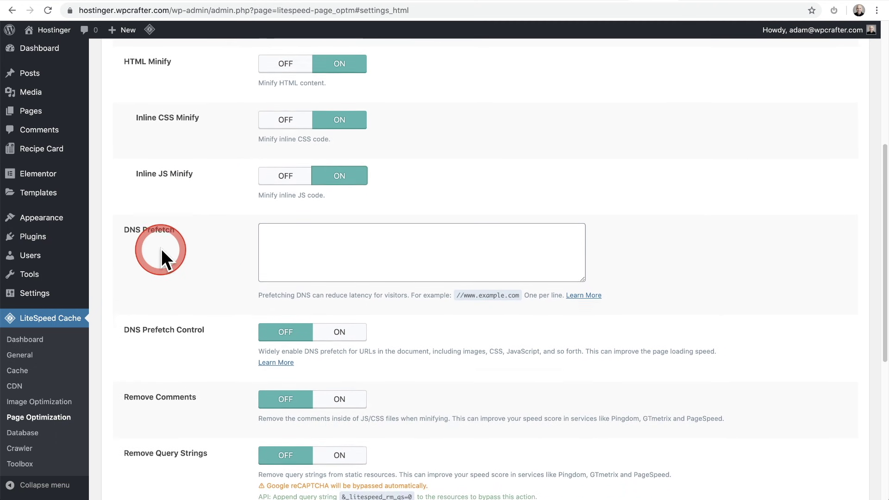
{"action": "scroll", "coordinate": [161, 249], "scroll_direction": "down", "scroll_amount": 1}
{"action": "left_click", "coordinate": [283, 201]}
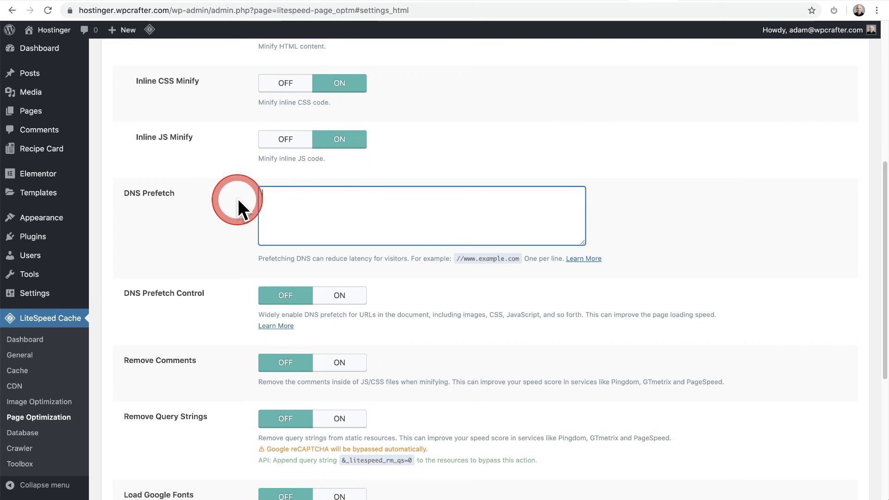
{"action": "scroll", "coordinate": [238, 199], "scroll_direction": "down", "scroll_amount": 4}
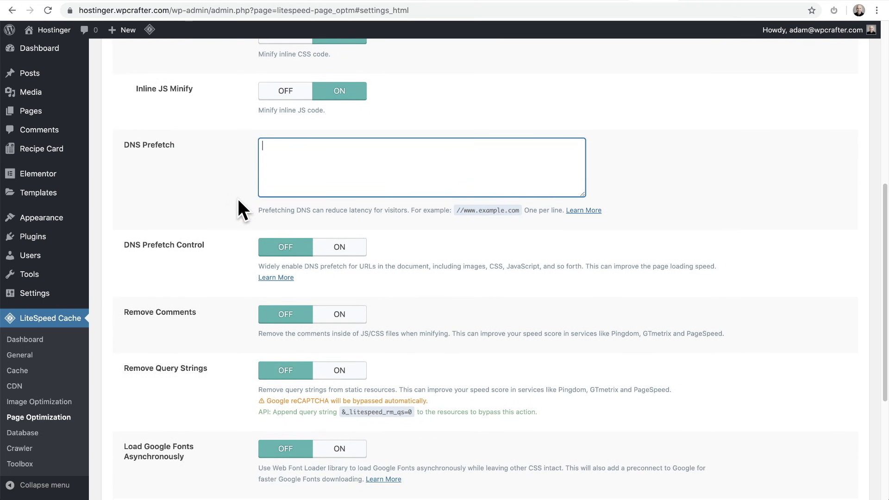
{"action": "scroll", "coordinate": [234, 184], "scroll_direction": "down", "scroll_amount": 4}
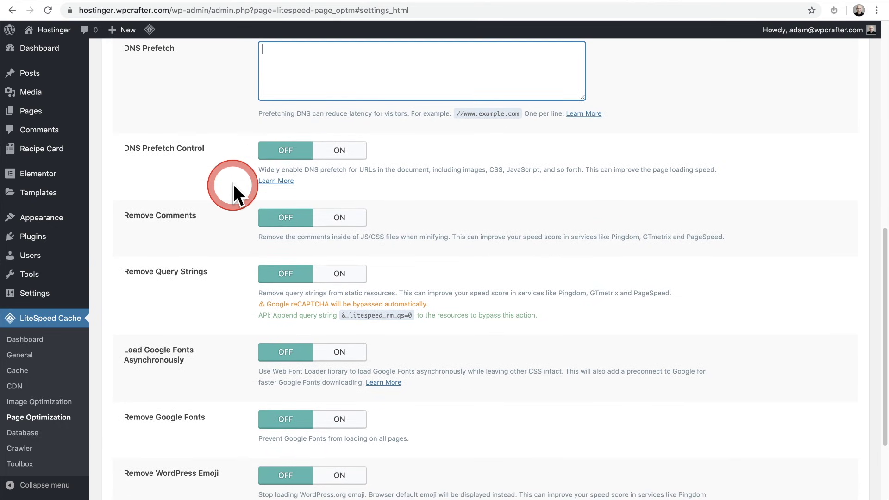
{"action": "scroll", "coordinate": [230, 184], "scroll_direction": "down", "scroll_amount": 3}
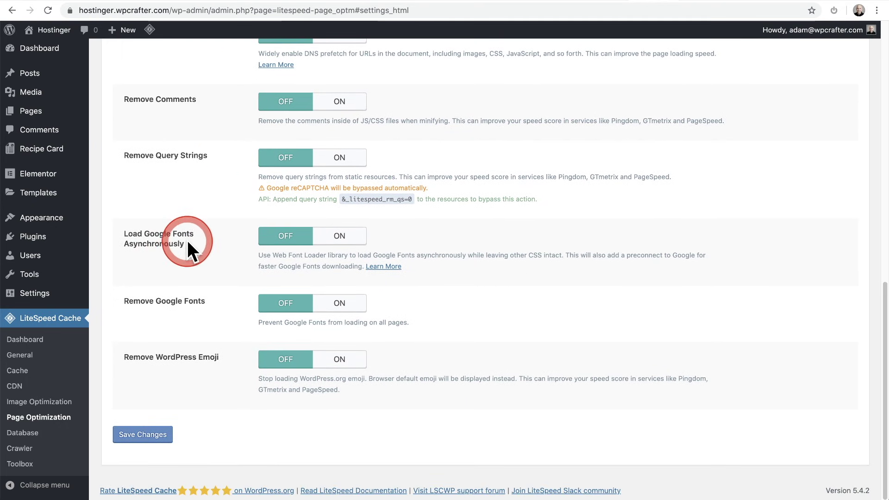
{"action": "left_click", "coordinate": [344, 232]}
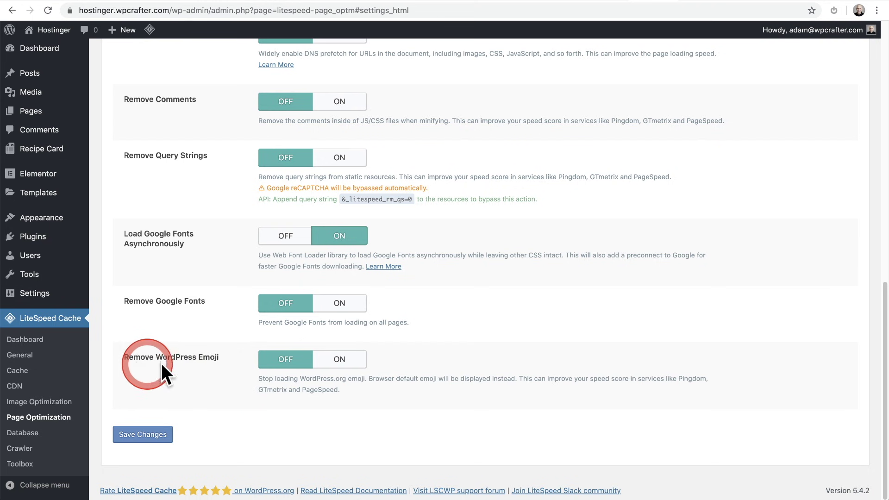
{"action": "left_click", "coordinate": [319, 360]}
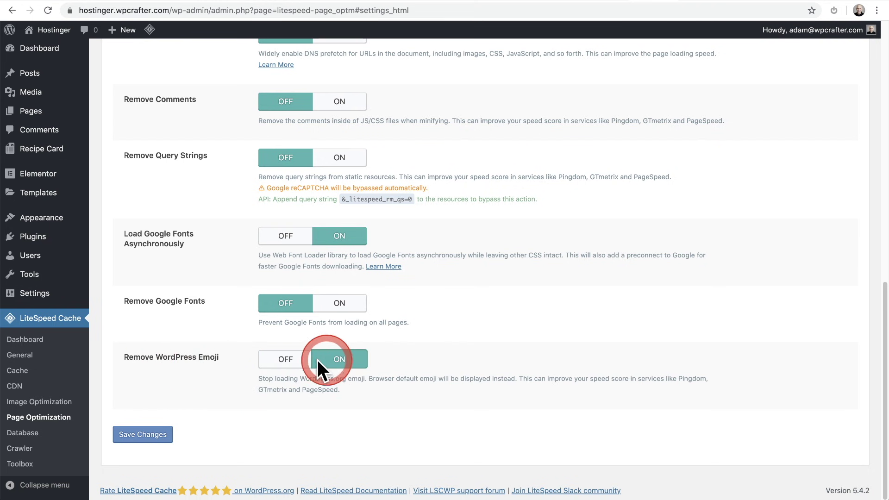
{"action": "left_click", "coordinate": [144, 435]}
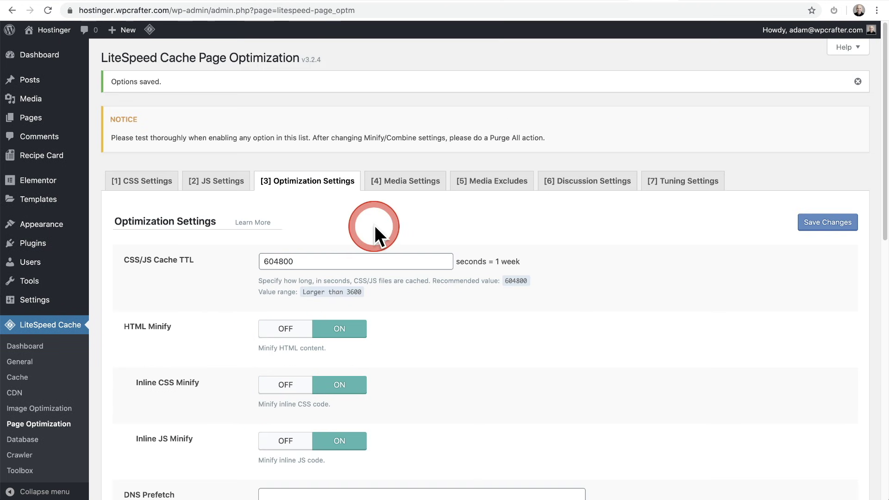
Step: Turn on Lazy Load Images and Lazy Load Iframes in the media settings and save the changes
{"action": "left_click", "coordinate": [397, 185]}
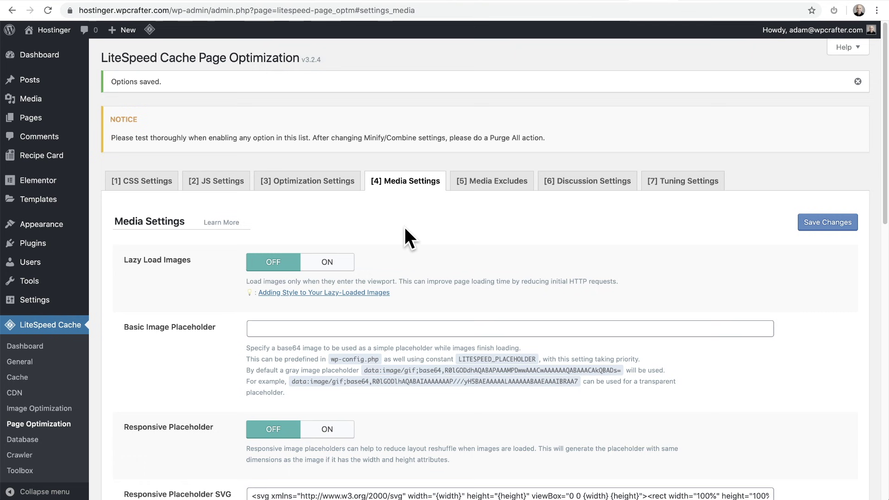
{"action": "left_click", "coordinate": [337, 261]}
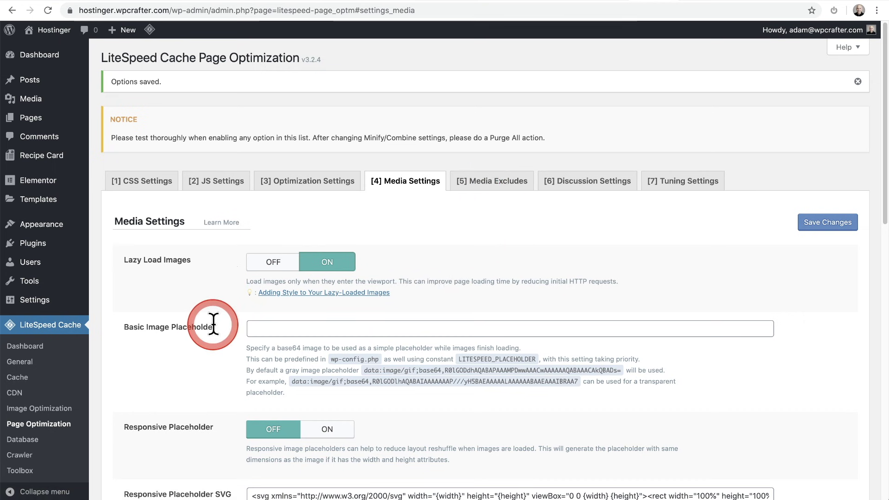
{"action": "scroll", "coordinate": [228, 320], "scroll_direction": "down", "scroll_amount": 3}
{"action": "scroll", "coordinate": [228, 320], "scroll_direction": "down", "scroll_amount": 6}
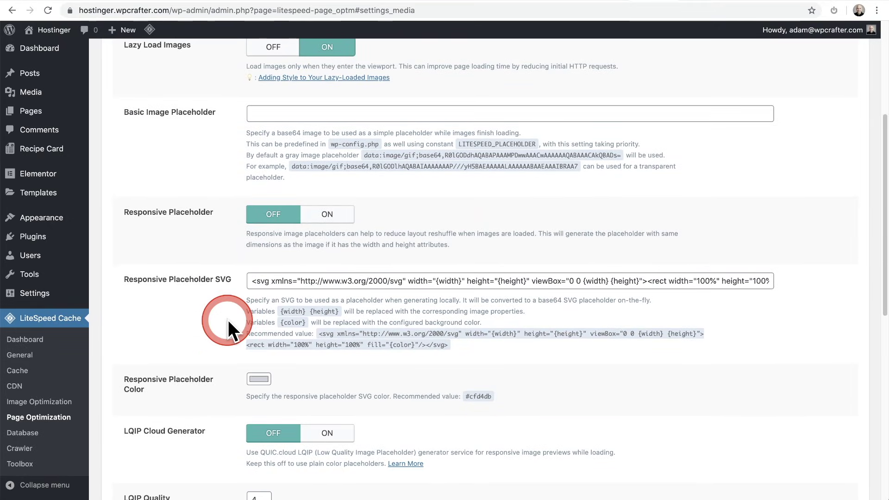
{"action": "scroll", "coordinate": [229, 319], "scroll_direction": "down", "scroll_amount": 5}
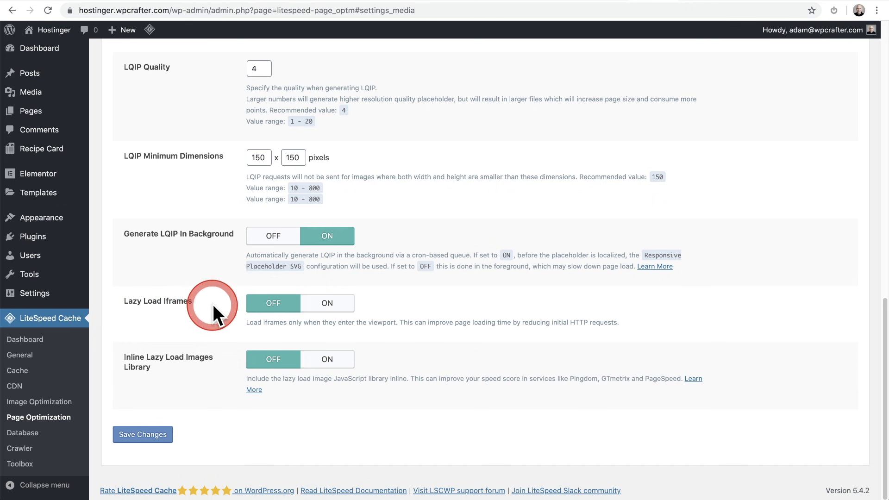
{"action": "left_click", "coordinate": [317, 304]}
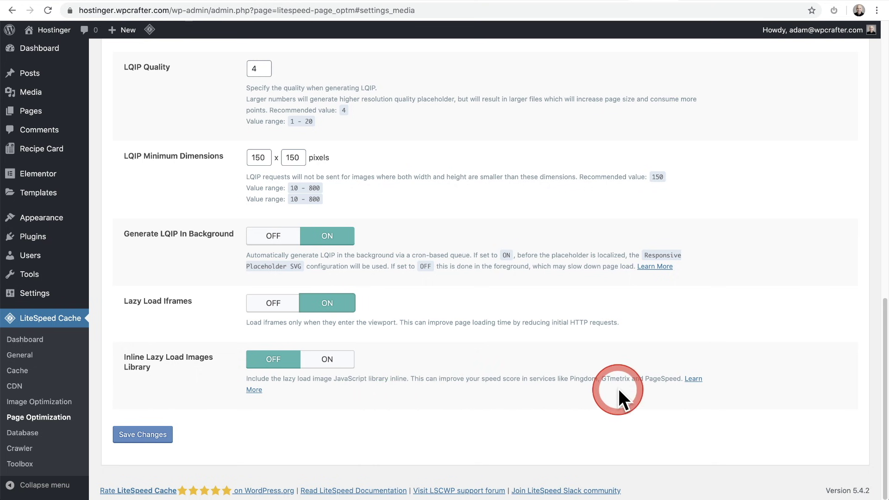
{"action": "left_click", "coordinate": [140, 430]}
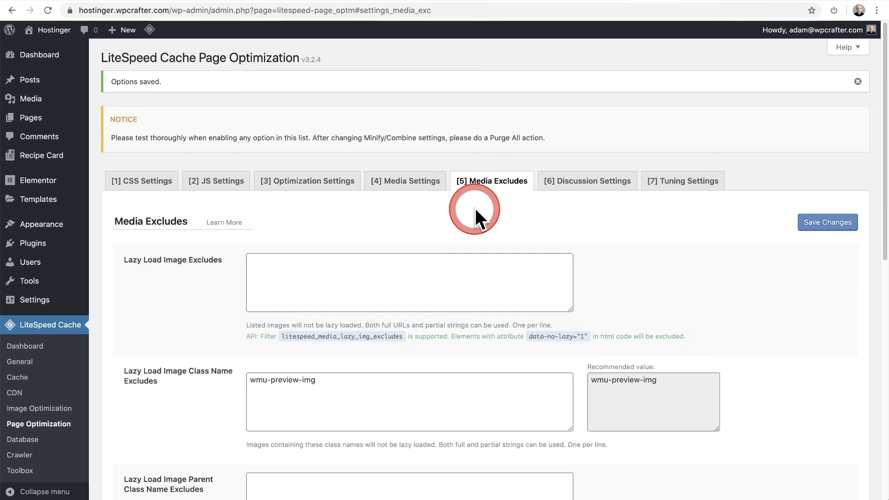
Step: Examine the media excludes for the fields that exempt images, iframes and class names from lazy loading
{"action": "left_click", "coordinate": [278, 266]}
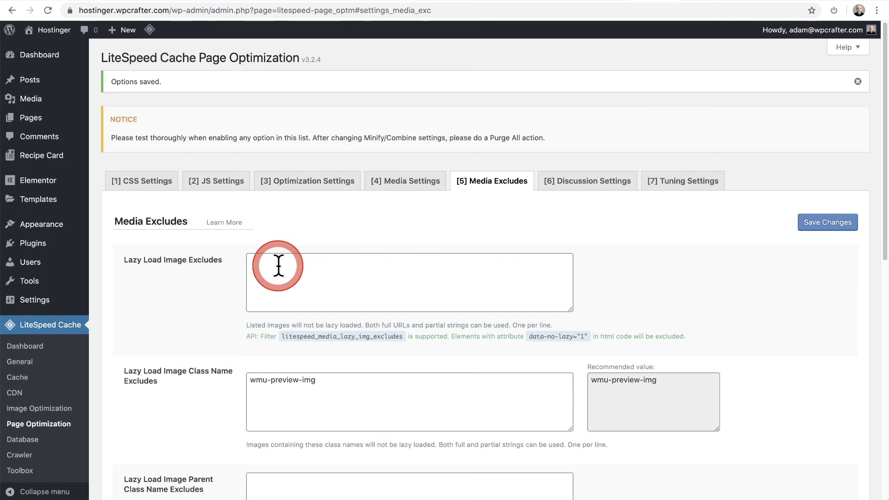
{"action": "left_click", "coordinate": [278, 266]}
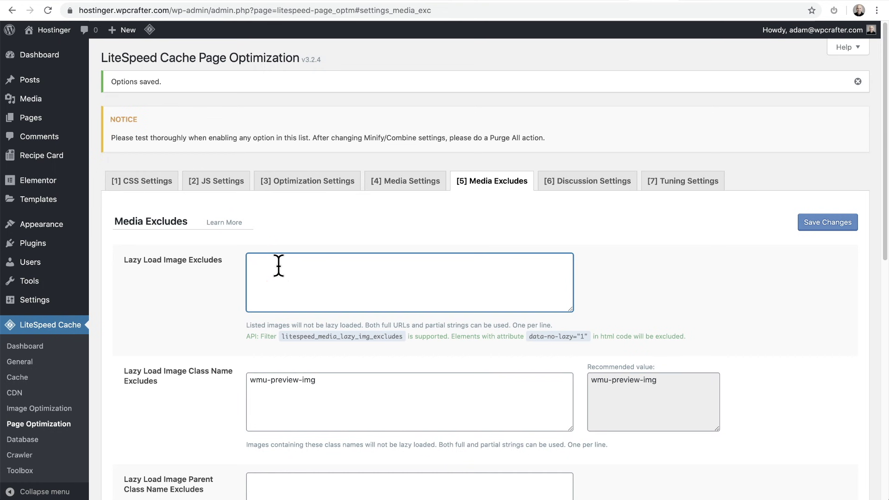
{"action": "left_click", "coordinate": [279, 266]}
{"action": "mouse_move", "coordinate": [284, 275]}
{"action": "left_mouse_down"}
{"action": "mouse_move", "coordinate": [363, 271]}
{"action": "mouse_move", "coordinate": [363, 296]}
{"action": "mouse_move", "coordinate": [329, 258]}
{"action": "left_mouse_up"}
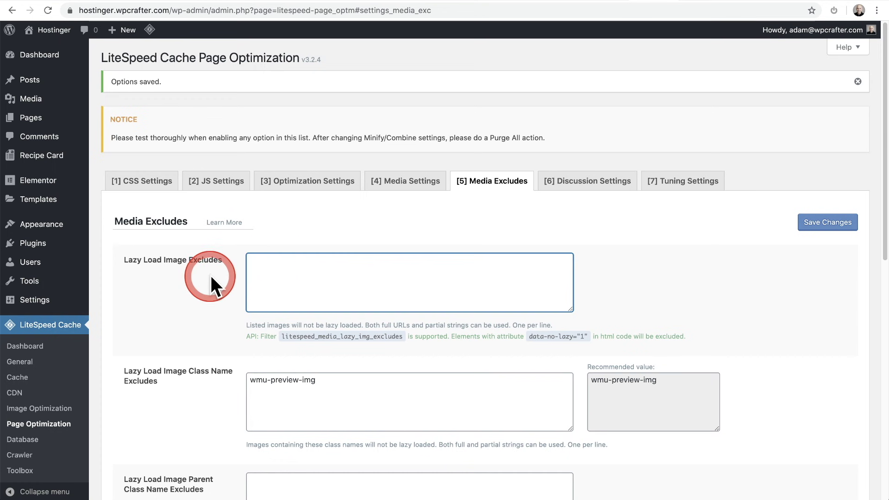
{"action": "scroll", "coordinate": [210, 276], "scroll_direction": "down", "scroll_amount": 3}
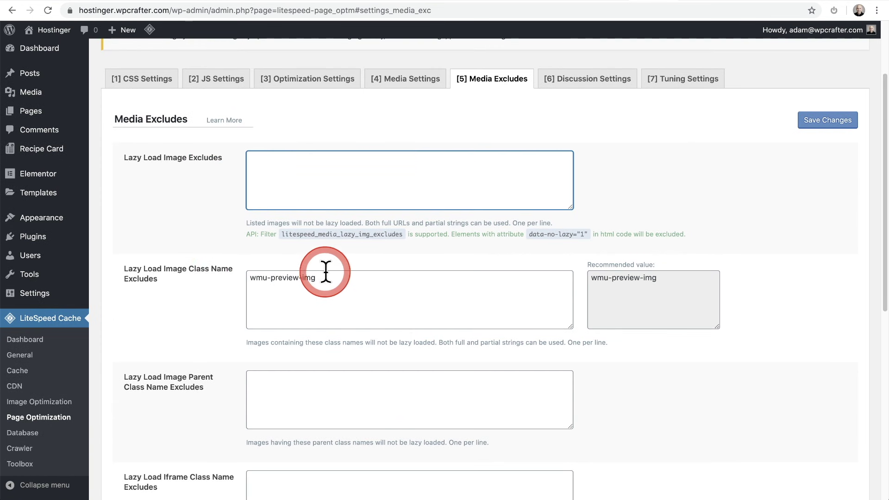
{"action": "scroll", "coordinate": [235, 278], "scroll_direction": "down", "scroll_amount": 4}
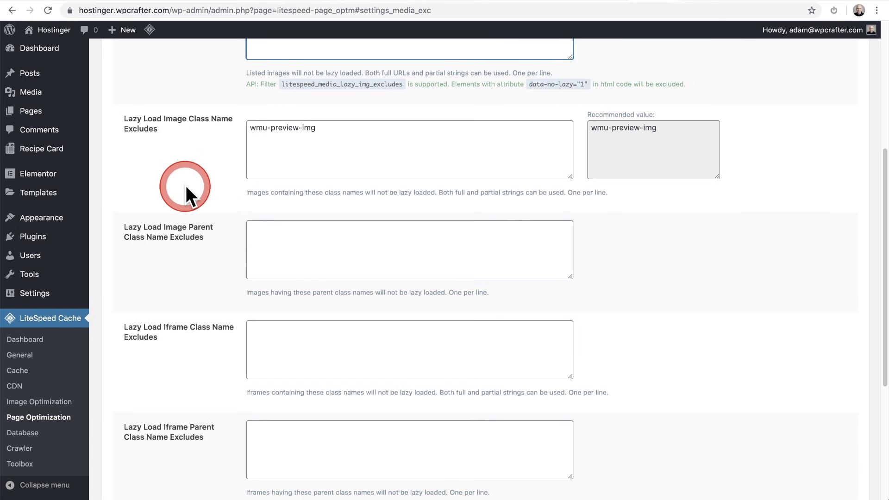
{"action": "scroll", "coordinate": [188, 194], "scroll_direction": "down", "scroll_amount": 1}
{"action": "scroll", "coordinate": [185, 186], "scroll_direction": "down", "scroll_amount": 3}
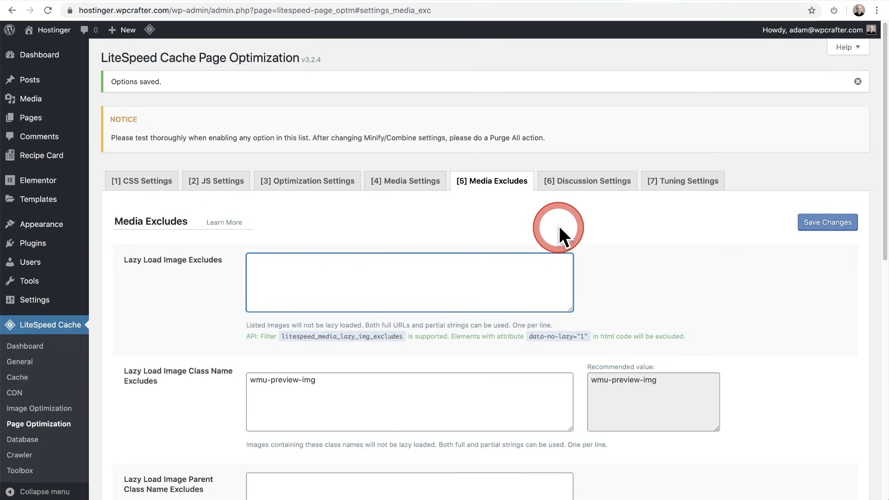
Step: Turn on Gravatar Cache in the discussion settings of the page optimization
{"action": "left_click", "coordinate": [587, 180]}
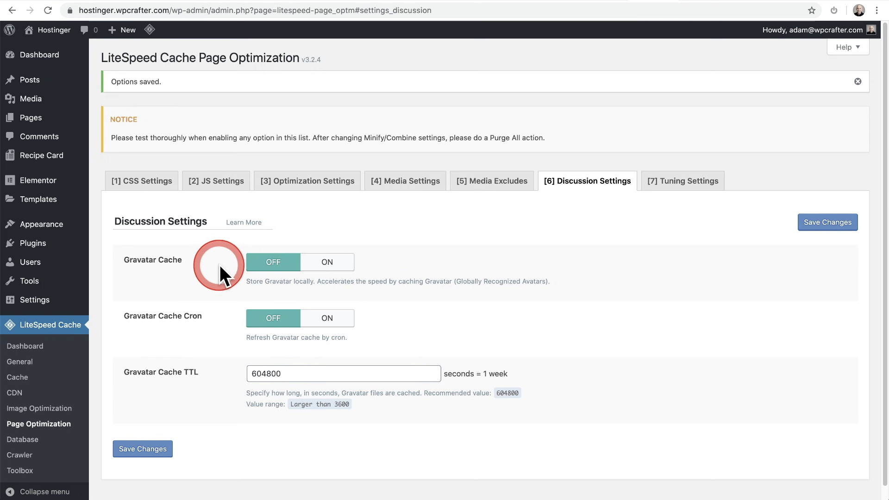
{"action": "left_click", "coordinate": [328, 266]}
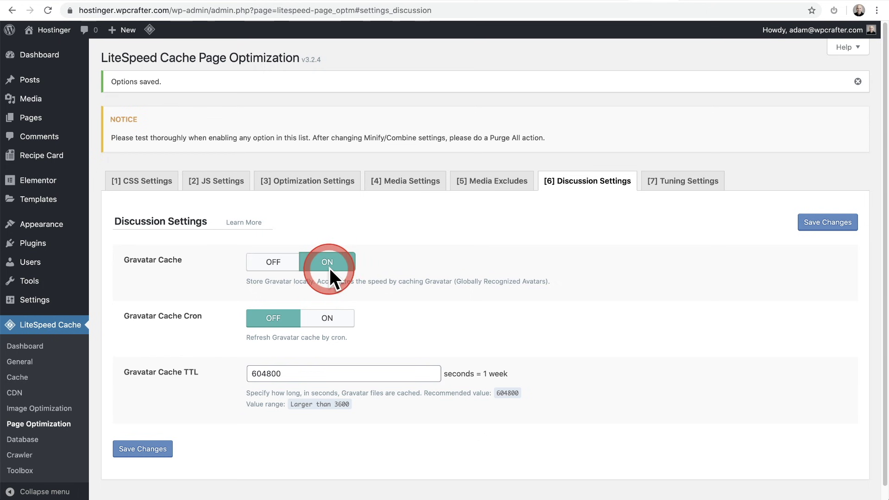
{"action": "left_click", "coordinate": [286, 279]}
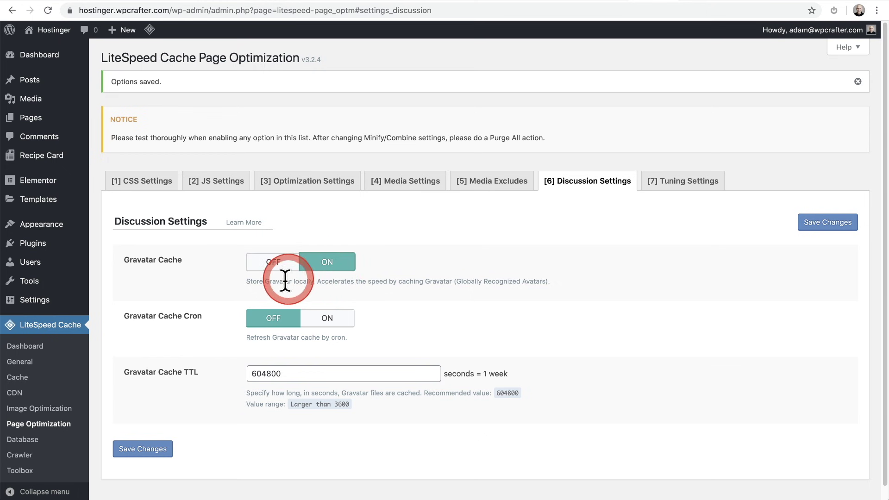
Step: Save the changed discussion settings of the page optimization
{"action": "left_click", "coordinate": [118, 440]}
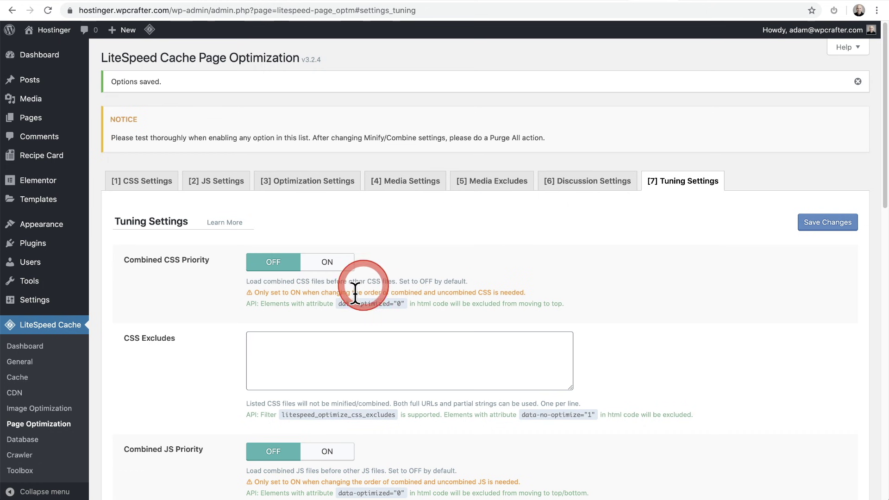
Step: Examine the tuning settings of the page optimization, including the CSS, JS, JS deferred and URI exclude fields
{"action": "left_click", "coordinate": [293, 348]}
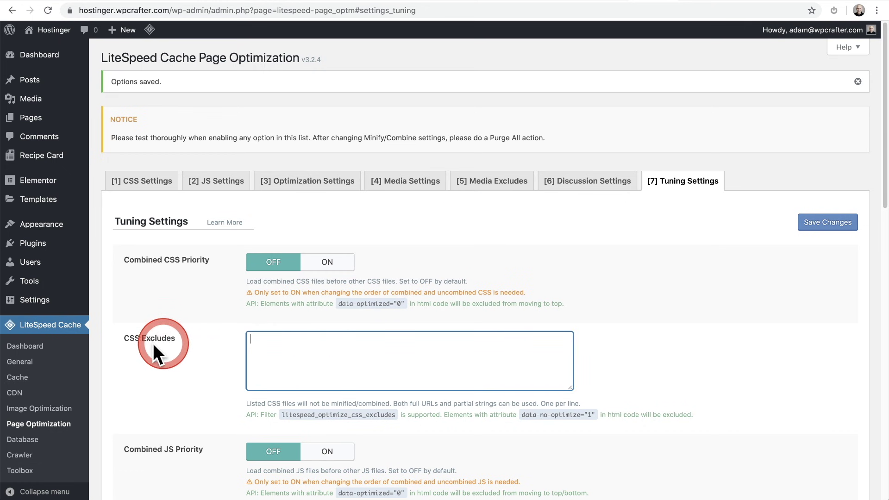
{"action": "left_click_drag", "start_coordinate": [123, 342], "coordinate": [184, 338]}
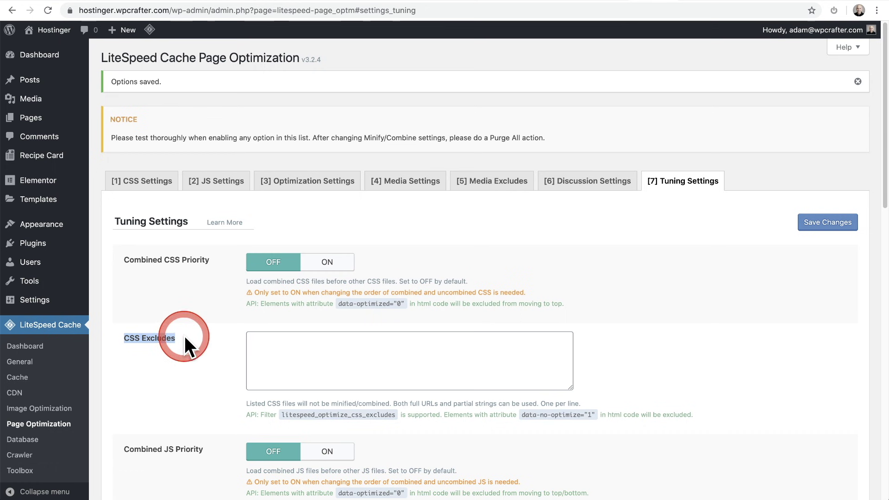
{"action": "scroll", "coordinate": [184, 338], "scroll_direction": "down", "scroll_amount": 1}
{"action": "scroll", "coordinate": [185, 336], "scroll_direction": "down", "scroll_amount": 4}
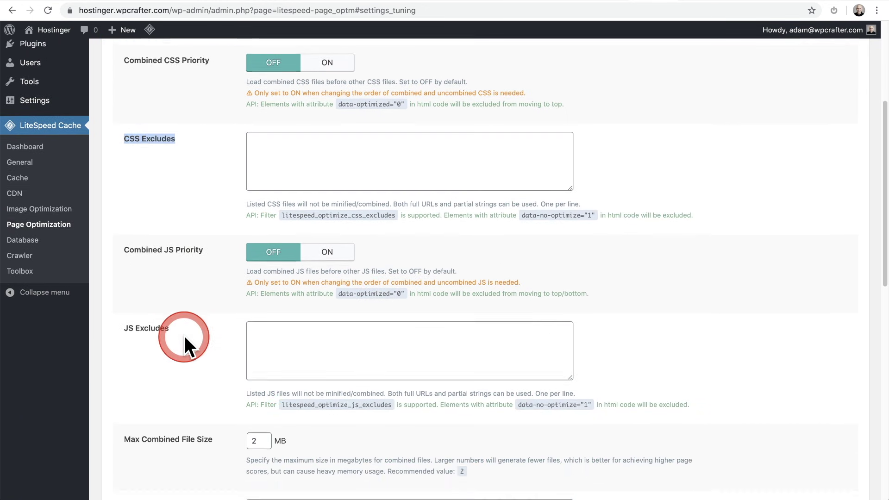
{"action": "left_click_drag", "start_coordinate": [128, 317], "coordinate": [201, 323]}
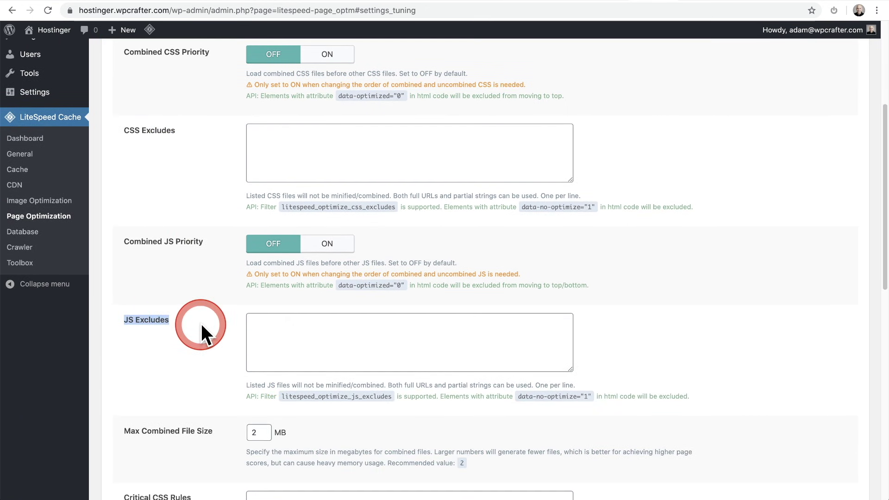
{"action": "scroll", "coordinate": [201, 324], "scroll_direction": "down", "scroll_amount": 6}
{"action": "scroll", "coordinate": [201, 324], "scroll_direction": "down", "scroll_amount": 7}
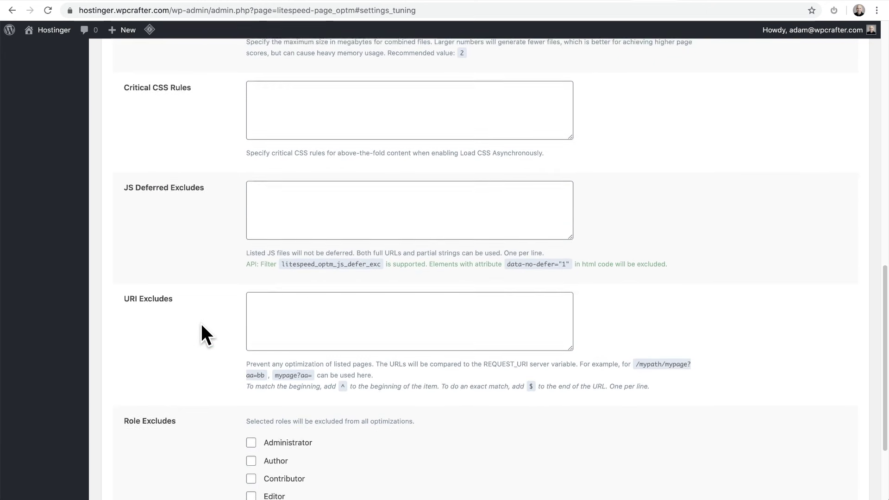
{"action": "scroll", "coordinate": [201, 324], "scroll_direction": "up", "scroll_amount": 20}
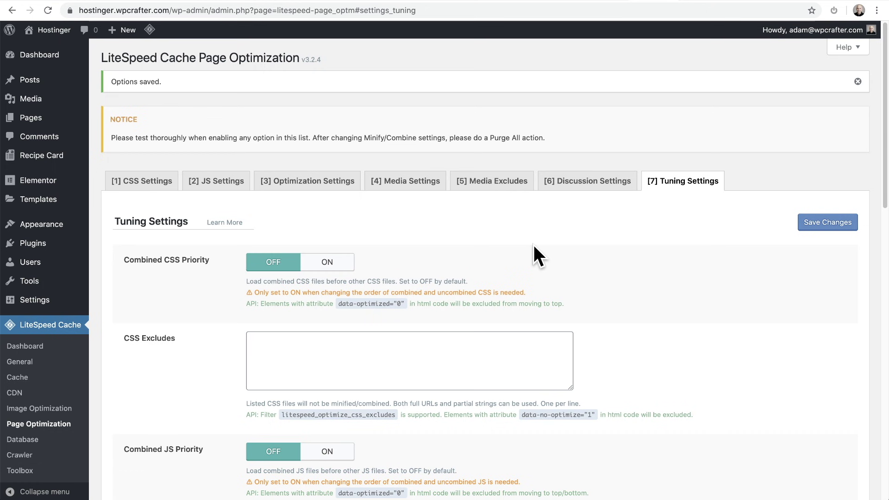
{"action": "left_click", "coordinate": [532, 244]}
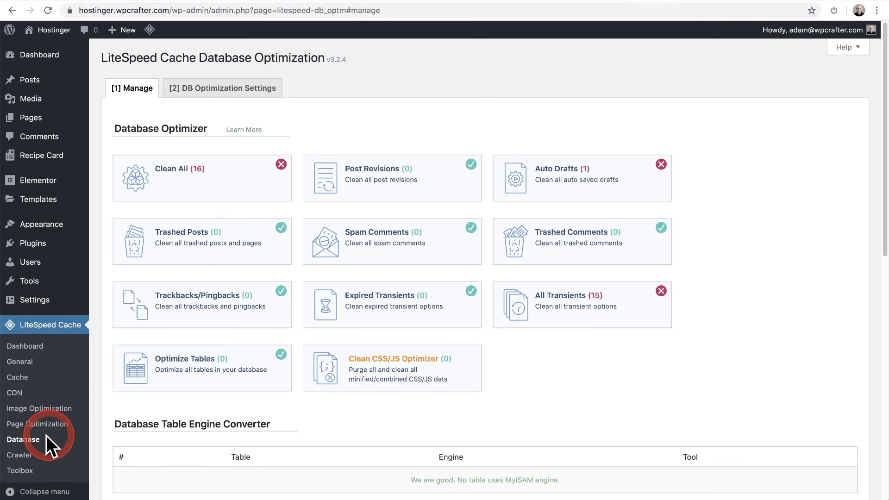
Step: Set Revisions Max Number to 3 in the database optimization settings, save the changes and return to the database optimizer overview
{"action": "left_click", "coordinate": [181, 183]}
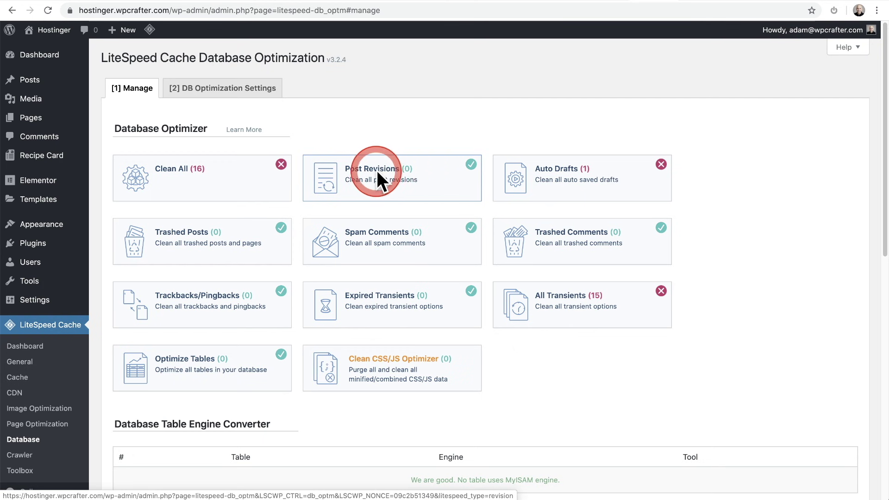
{"action": "left_click", "coordinate": [225, 87]}
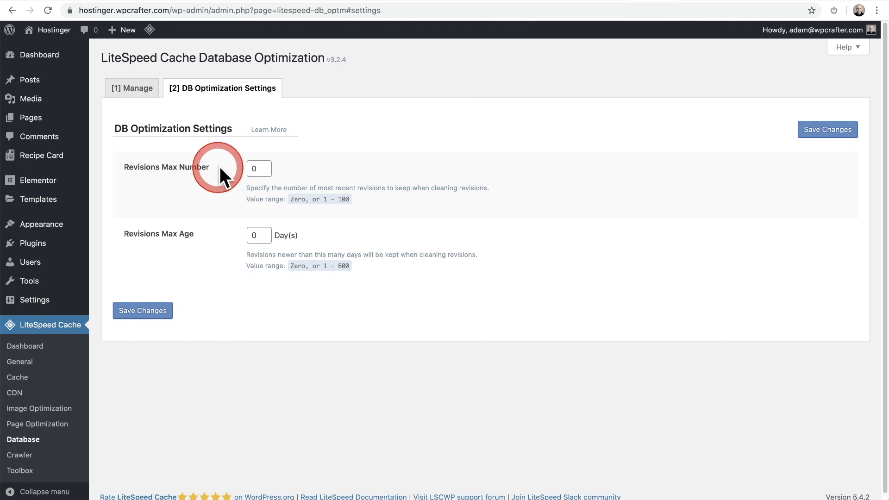
{"action": "double_click", "coordinate": [257, 168]}
{"action": "type", "text": "3"}
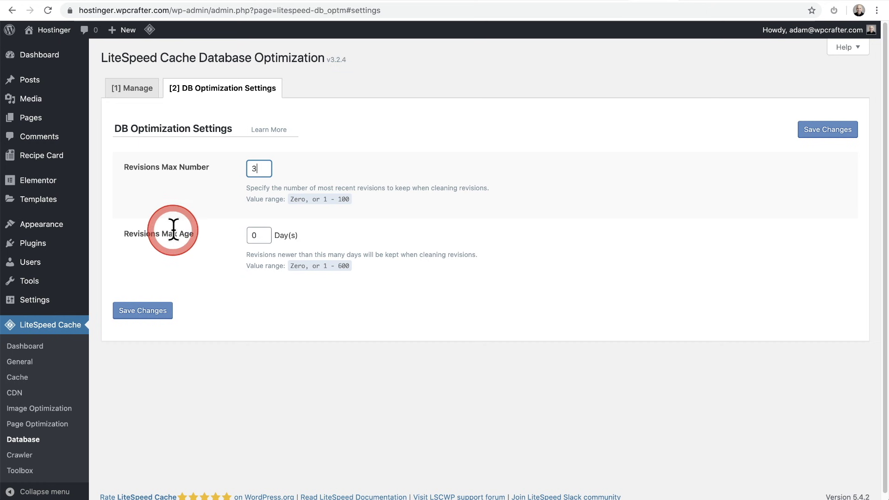
{"action": "left_click", "coordinate": [156, 305]}
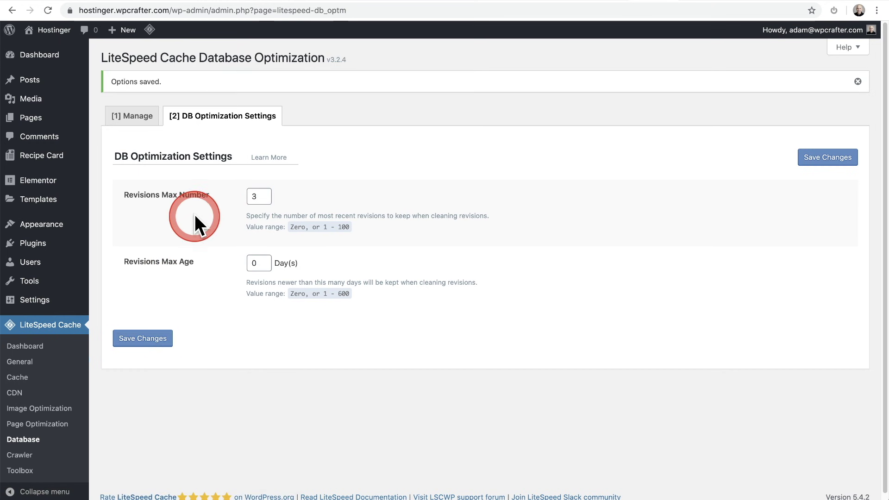
{"action": "left_click", "coordinate": [144, 116]}
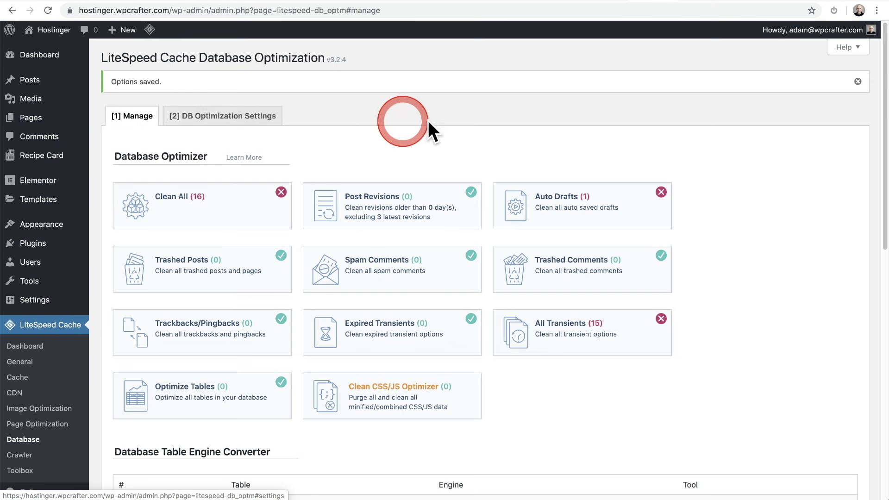
{"action": "left_click", "coordinate": [858, 82]}
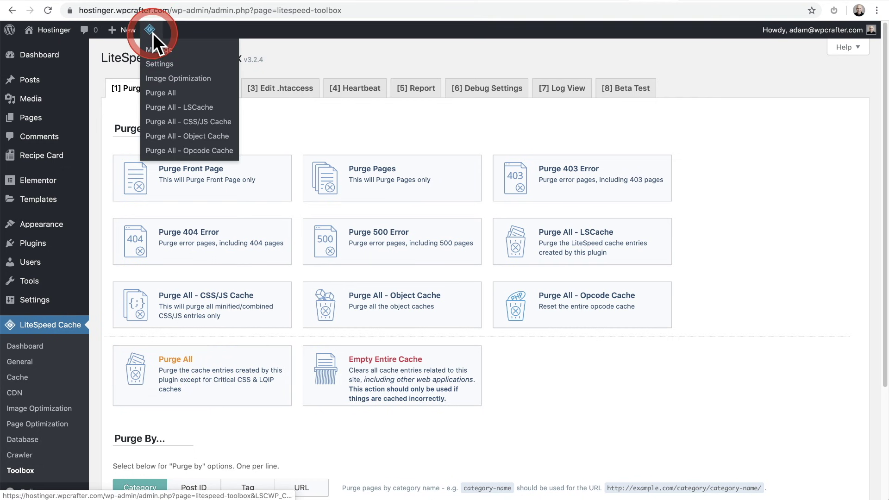
Step: Review the frontend, backend and editor heartbeat control options in the LiteSpeed Cache toolbox
{"action": "mouse_move", "coordinate": [135, 35]}
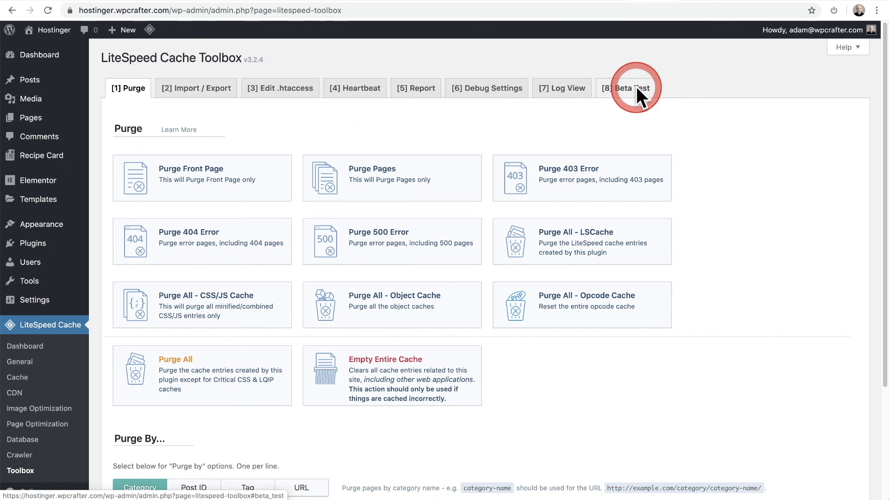
{"action": "left_click", "coordinate": [353, 89]}
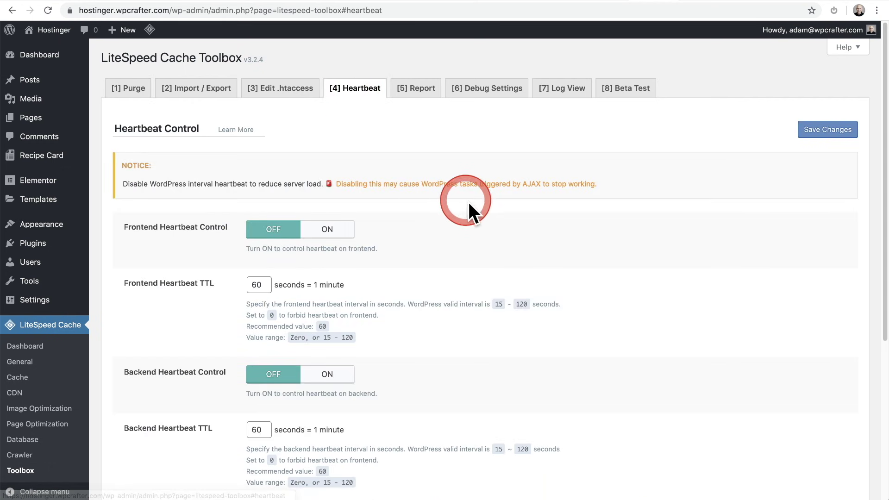
{"action": "scroll", "coordinate": [481, 222], "scroll_direction": "down", "scroll_amount": 3}
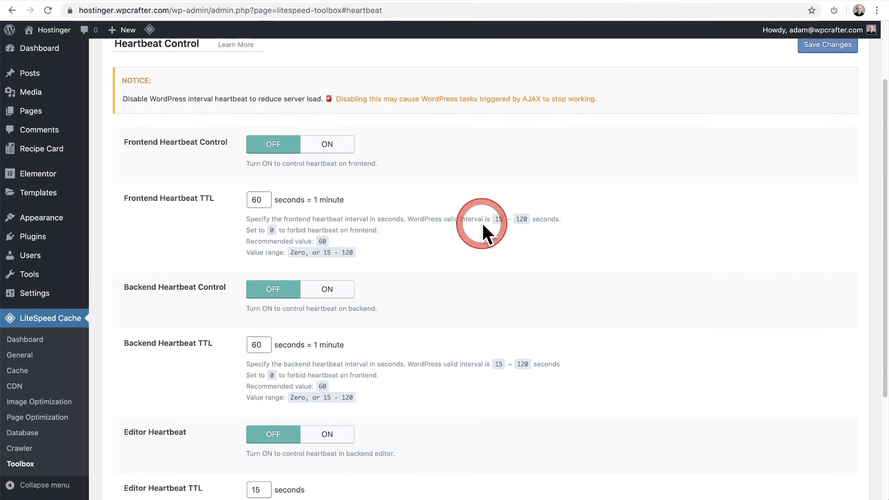
{"action": "scroll", "coordinate": [483, 224], "scroll_direction": "down", "scroll_amount": 3}
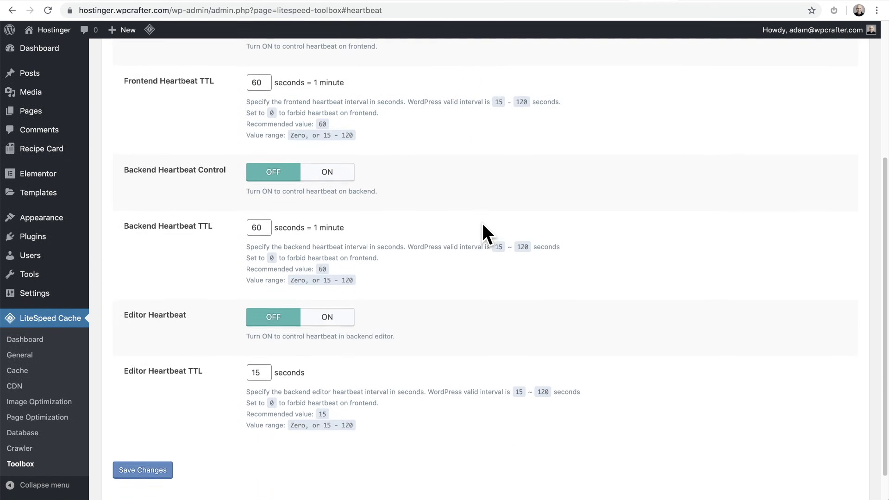
{"action": "scroll", "coordinate": [483, 224], "scroll_direction": "up", "scroll_amount": 5}
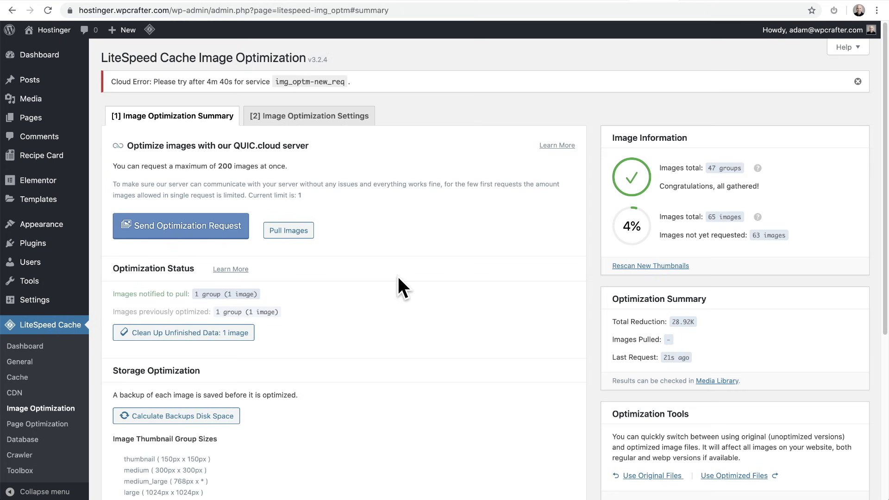
Step: Turn on Auto Request Cron in the image optimization settings and save the changes
{"action": "left_click", "coordinate": [344, 266]}
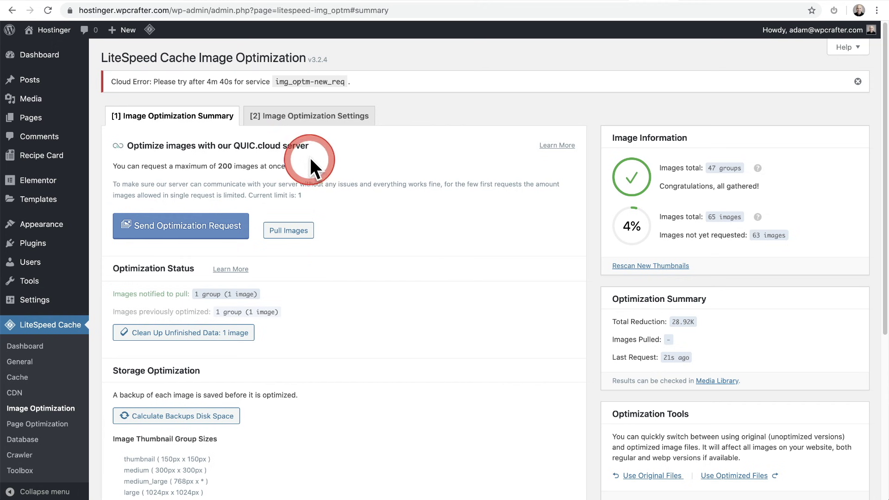
{"action": "left_click", "coordinate": [316, 118]}
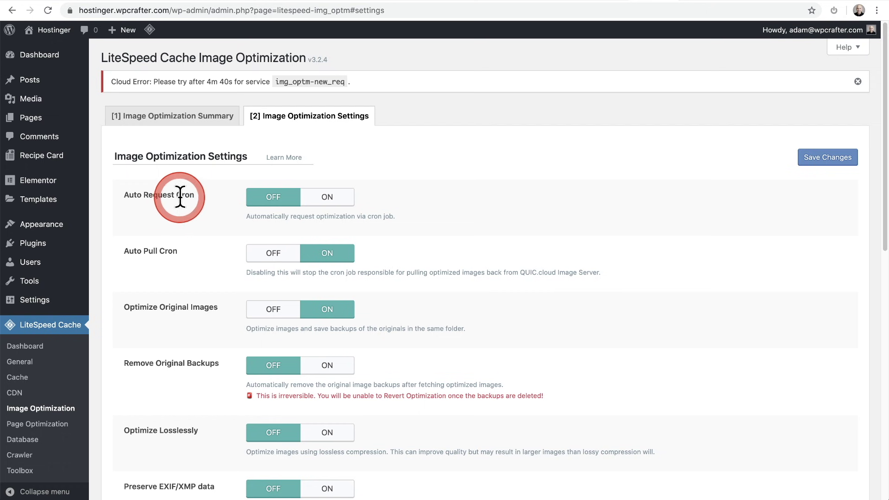
{"action": "left_click", "coordinate": [326, 199]}
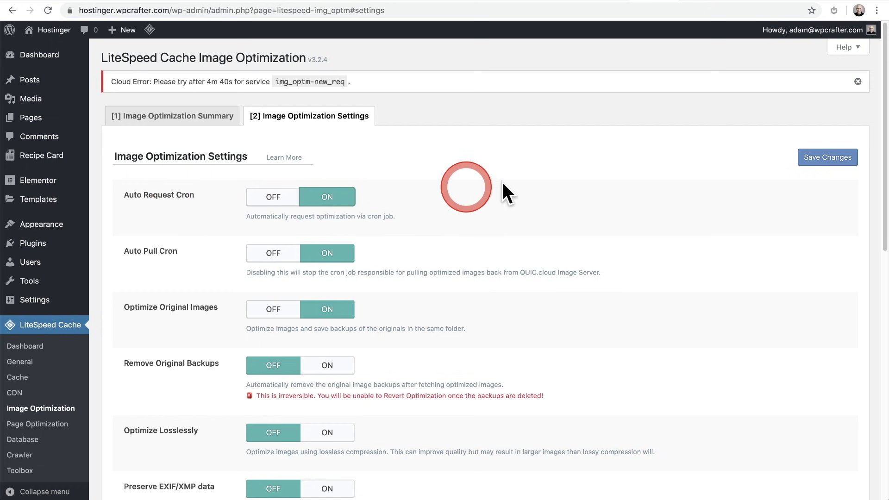
{"action": "left_click", "coordinate": [801, 157]}
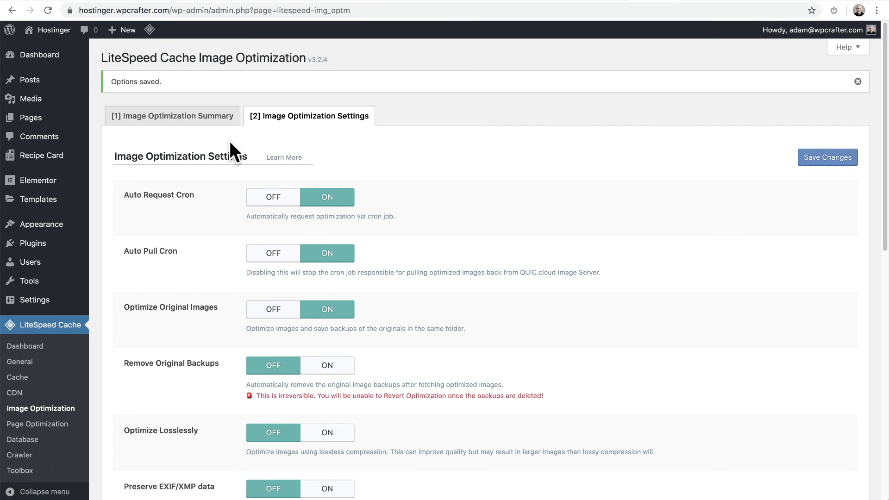
Step: Check the current limit for images per optimization request in the image optimization summary
{"action": "left_click", "coordinate": [194, 115]}
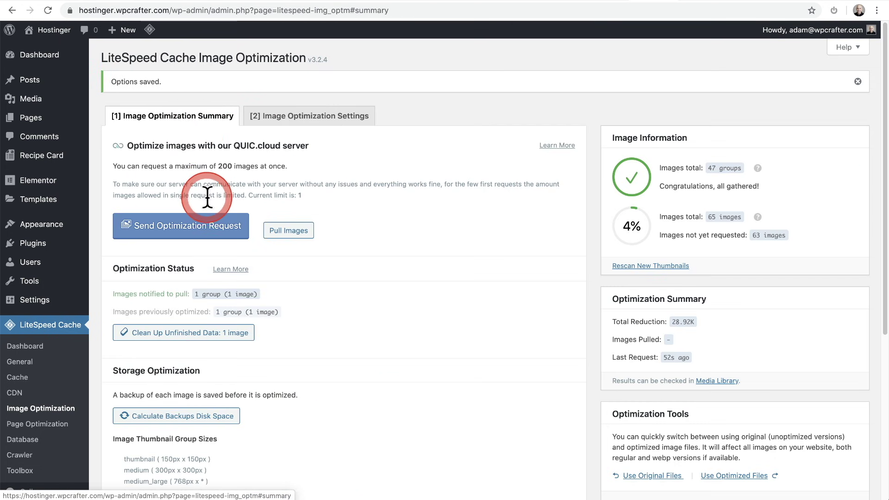
{"action": "left_click", "coordinate": [182, 224]}
{"action": "left_click", "coordinate": [295, 197]}
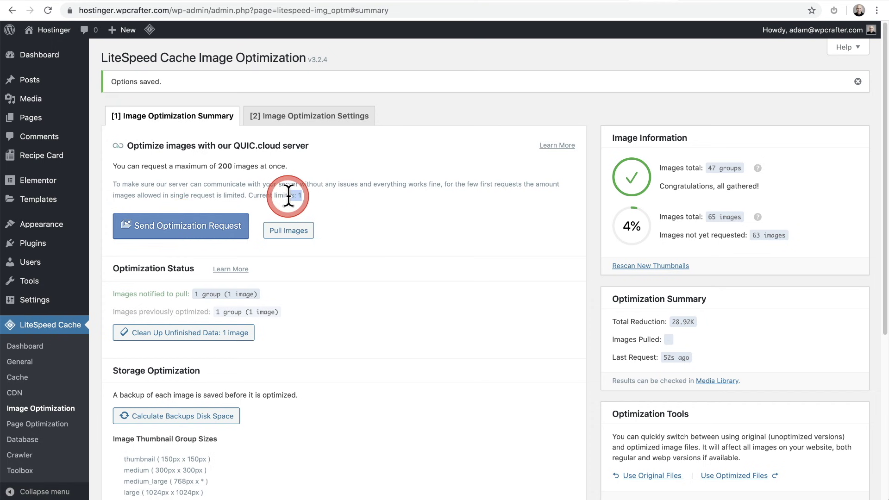
{"action": "left_click_drag", "start_coordinate": [290, 195], "coordinate": [341, 203]}
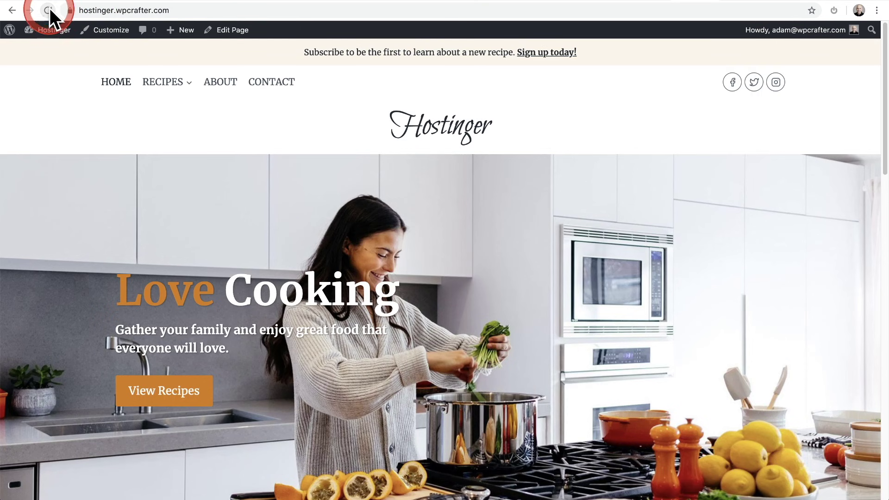
Step: Reload the site's front page and look through its sections to check how it loads and displays
{"action": "left_click", "coordinate": [48, 11]}
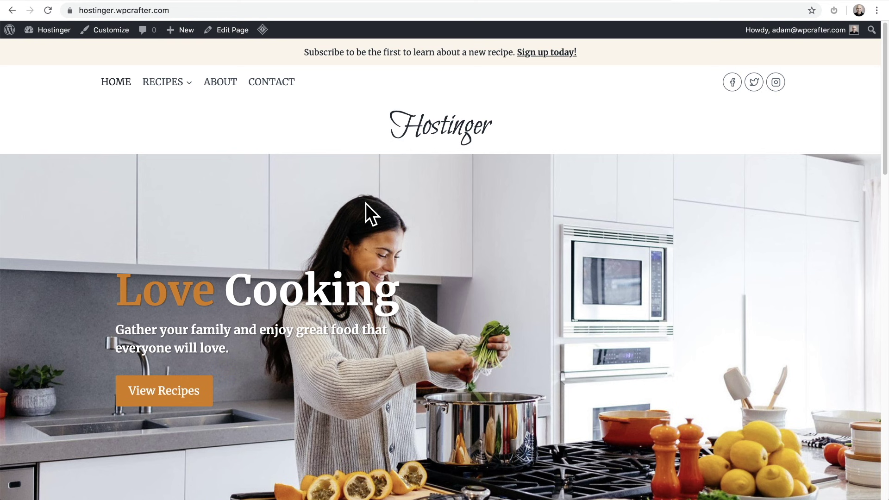
{"action": "left_click", "coordinate": [393, 201]}
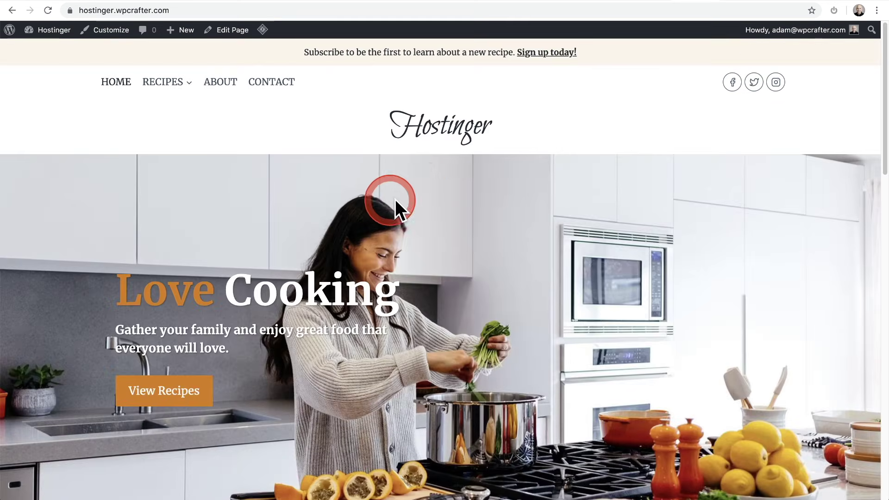
{"action": "scroll", "coordinate": [436, 194], "scroll_direction": "down", "scroll_amount": 15}
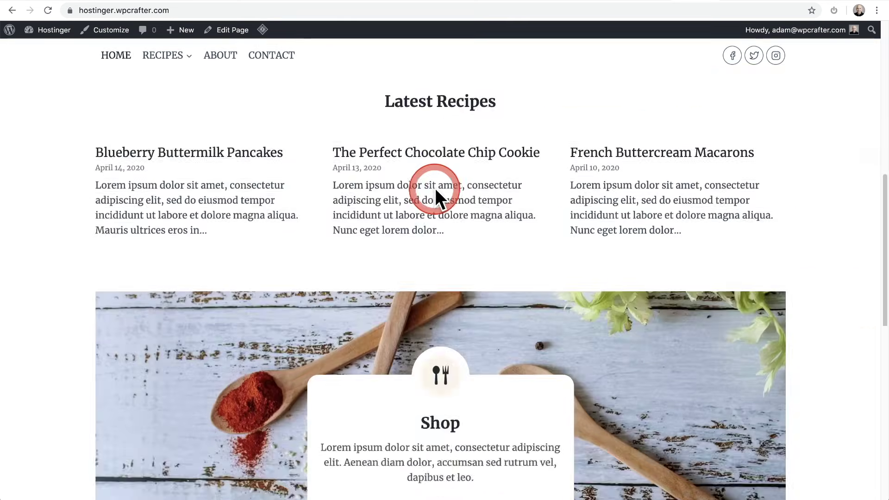
{"action": "scroll", "coordinate": [533, 167], "scroll_direction": "up", "scroll_amount": 15}
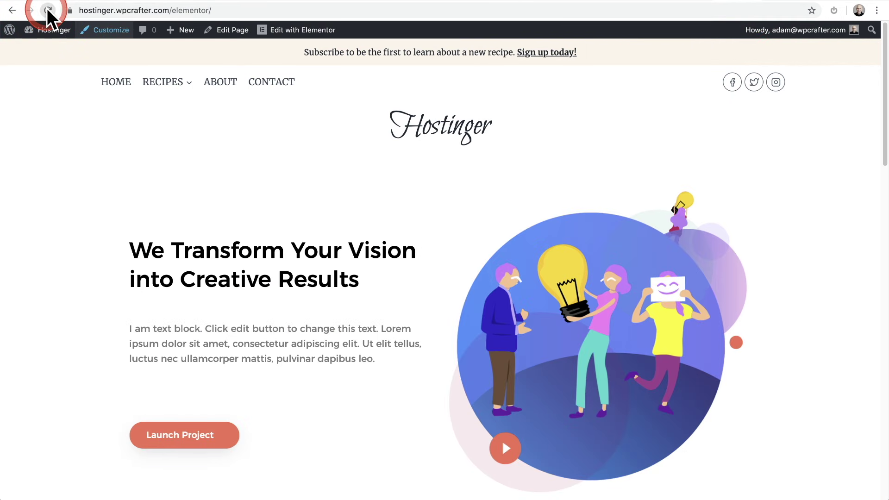
Step: Reload the Elementor demo page several times to check its loading speed and appearance
{"action": "left_click", "coordinate": [49, 11]}
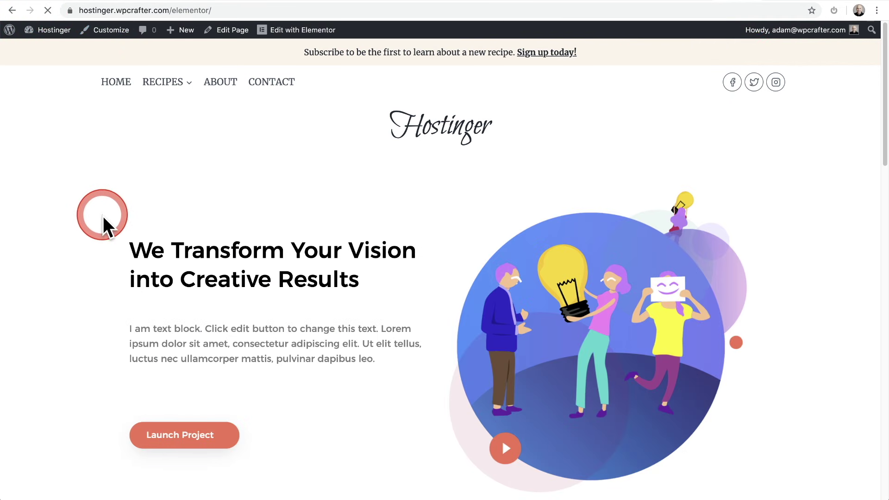
{"action": "scroll", "coordinate": [103, 221], "scroll_direction": "down", "scroll_amount": 10}
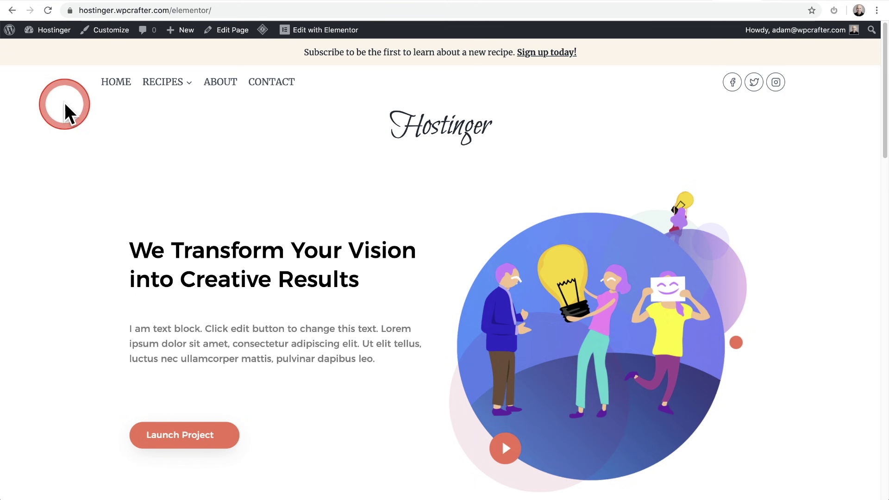
{"action": "left_click", "coordinate": [46, 9]}
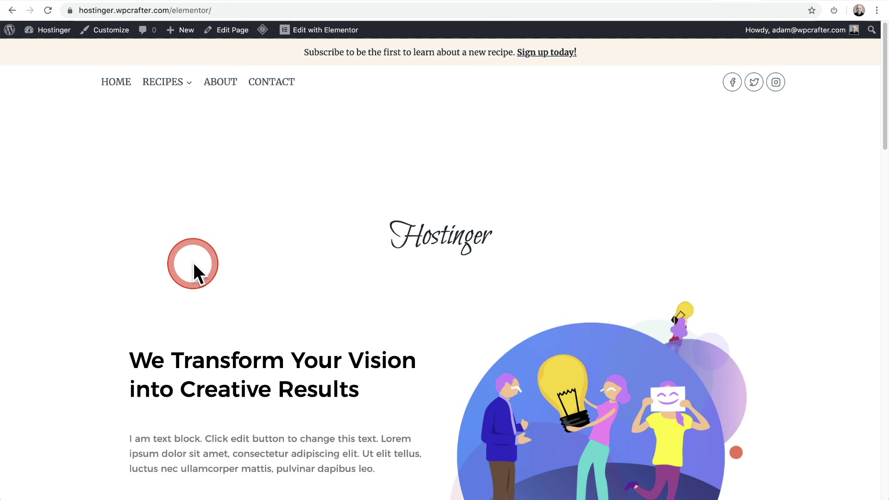
{"action": "left_click", "coordinate": [47, 10]}
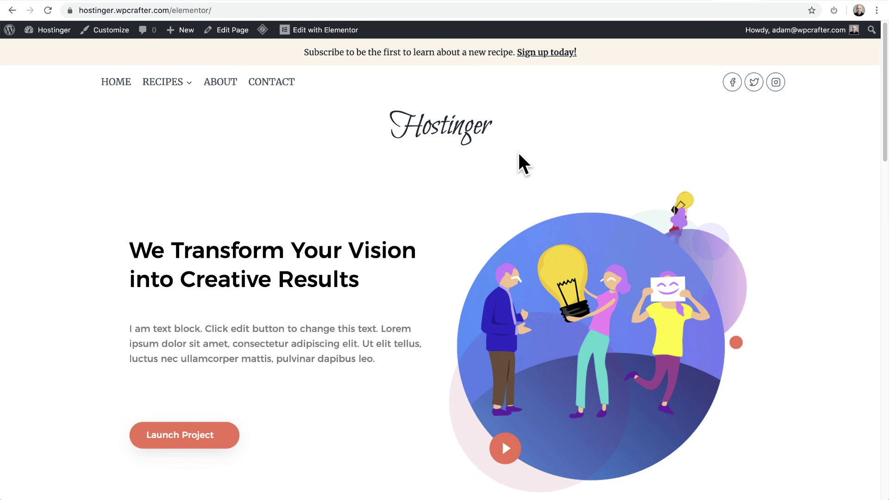
{"action": "left_click", "coordinate": [744, 60]}
{"action": "left_click", "coordinate": [760, 2]}
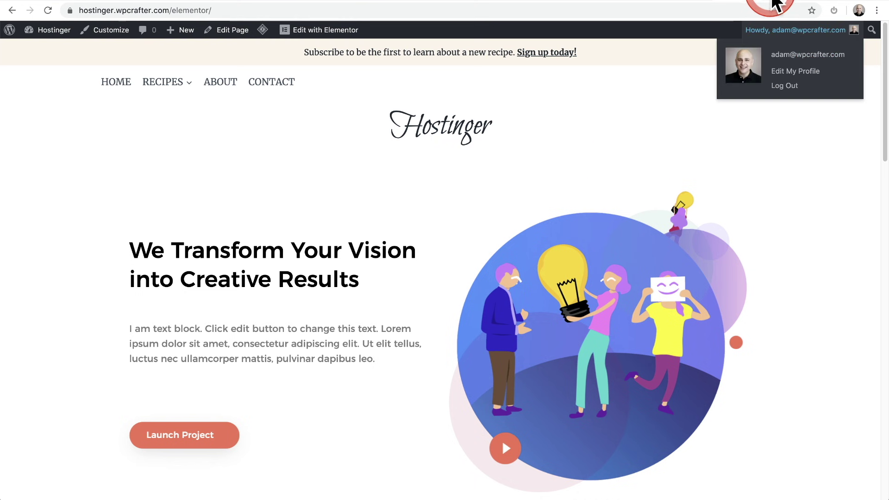
Step: Compare the page size, request count and PageSpeed score in the earlier and newer GTmetrix reports for the site's front page
{"action": "left_click", "coordinate": [587, 99]}
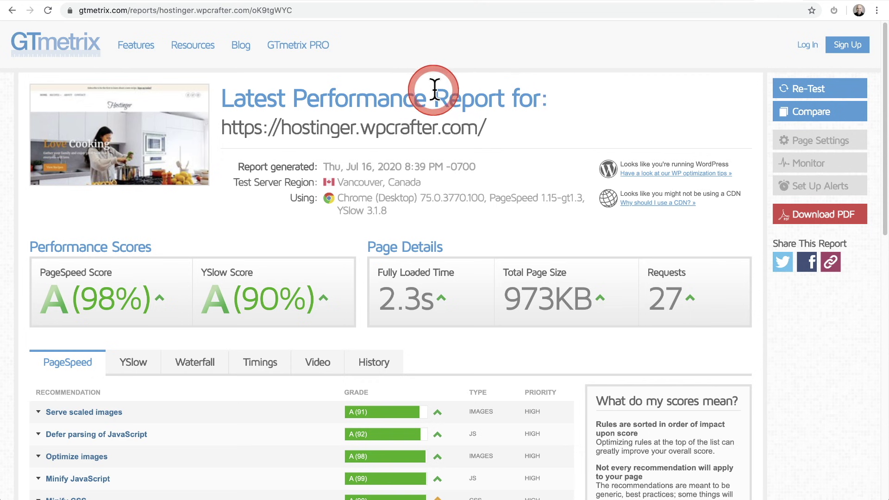
{"action": "left_click_drag", "start_coordinate": [489, 128], "coordinate": [222, 124]}
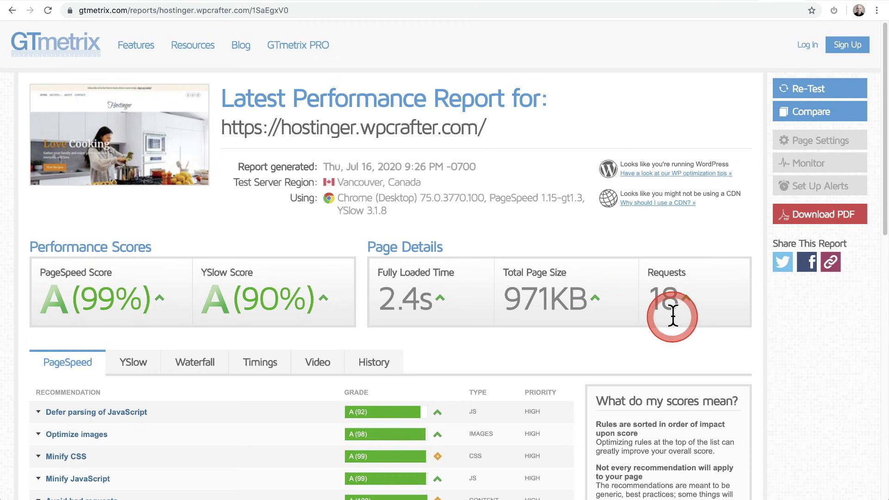
{"action": "key", "text": "ctrl+Tab"}
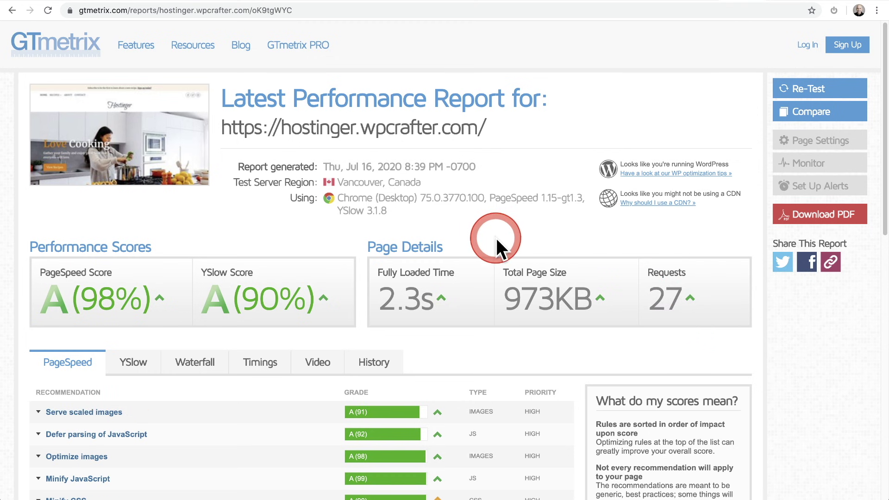
{"action": "left_click_drag", "start_coordinate": [514, 295], "coordinate": [555, 297]}
{"action": "left_click_drag", "start_coordinate": [652, 301], "coordinate": [677, 294]}
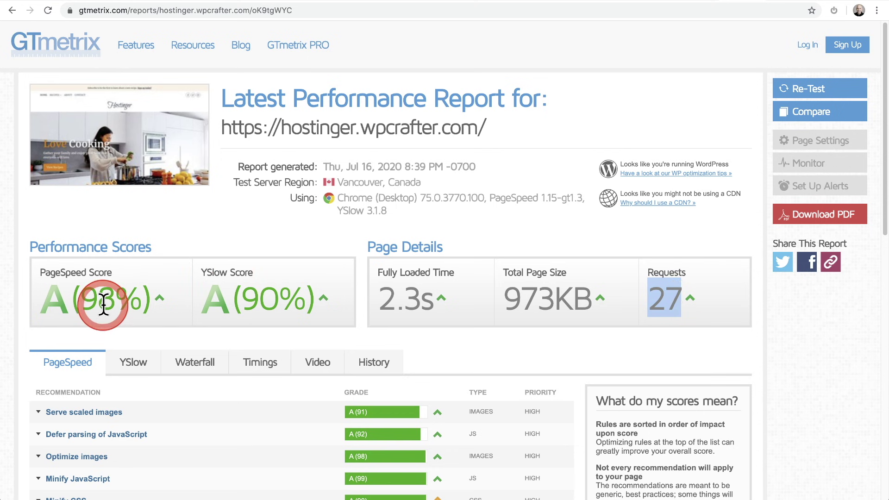
{"action": "left_click_drag", "start_coordinate": [115, 297], "coordinate": [81, 295]}
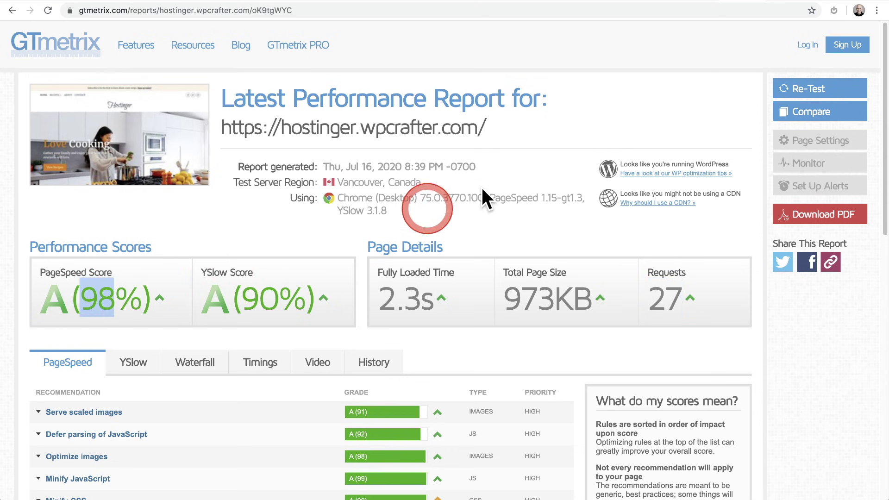
Step: Check the page size and fully loaded time in the newer front page report and re-test the page
{"action": "left_click", "coordinate": [764, 3]}
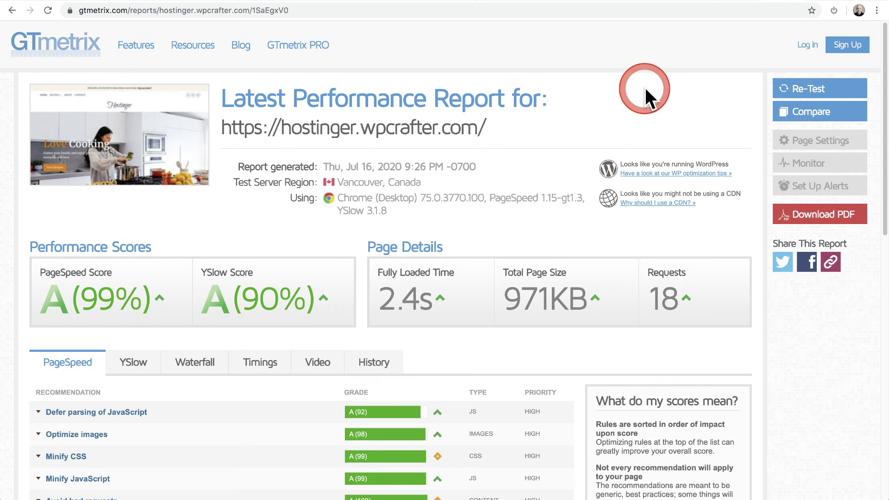
{"action": "left_click_drag", "start_coordinate": [538, 298], "coordinate": [504, 302]}
{"action": "left_click_drag", "start_coordinate": [389, 301], "coordinate": [420, 301]}
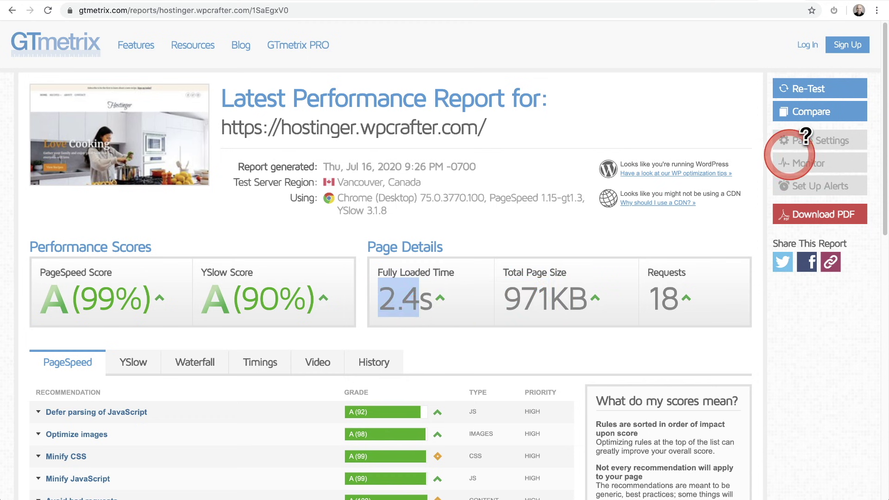
{"action": "left_click", "coordinate": [826, 90]}
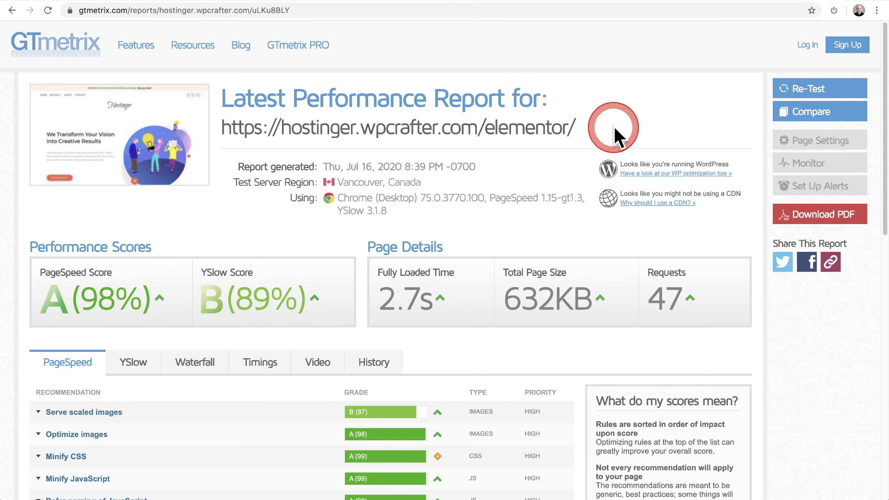
Step: Examine the requests, total page size and fully loaded time in the newer GTmetrix report for the Elementor page
{"action": "left_click_drag", "start_coordinate": [614, 127], "coordinate": [228, 146]}
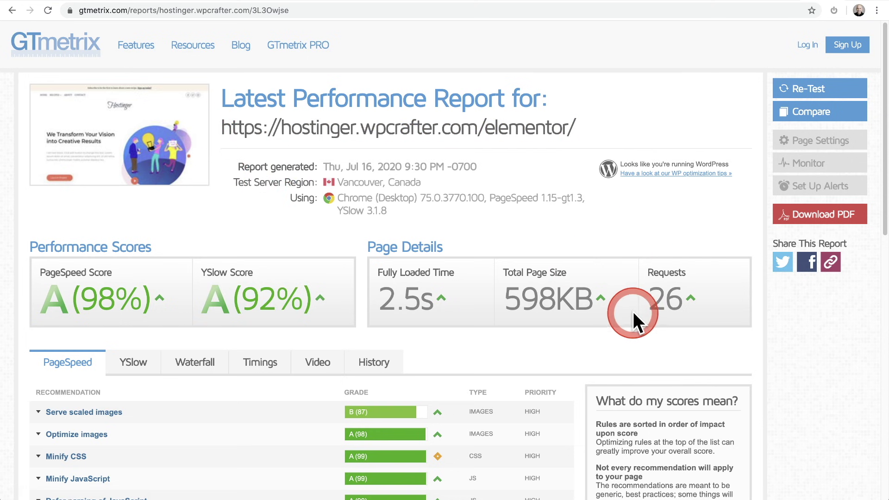
{"action": "left_click_drag", "start_coordinate": [647, 302], "coordinate": [676, 302]}
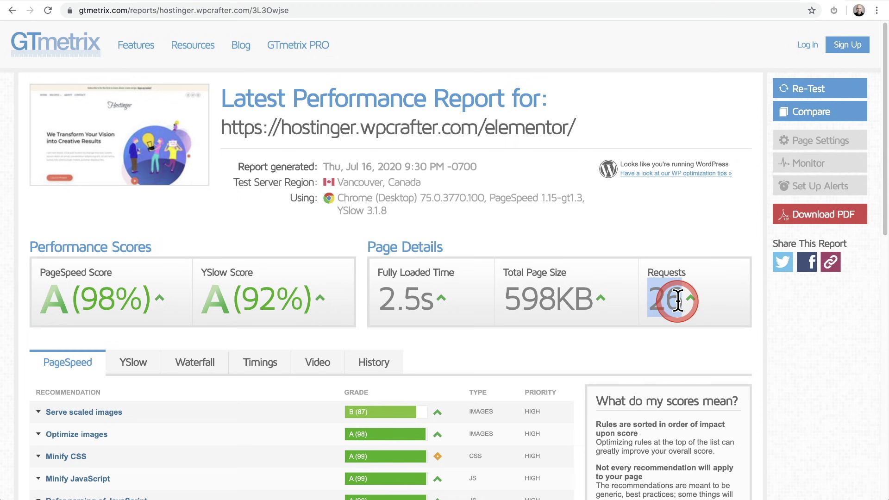
{"action": "left_click", "coordinate": [625, 349]}
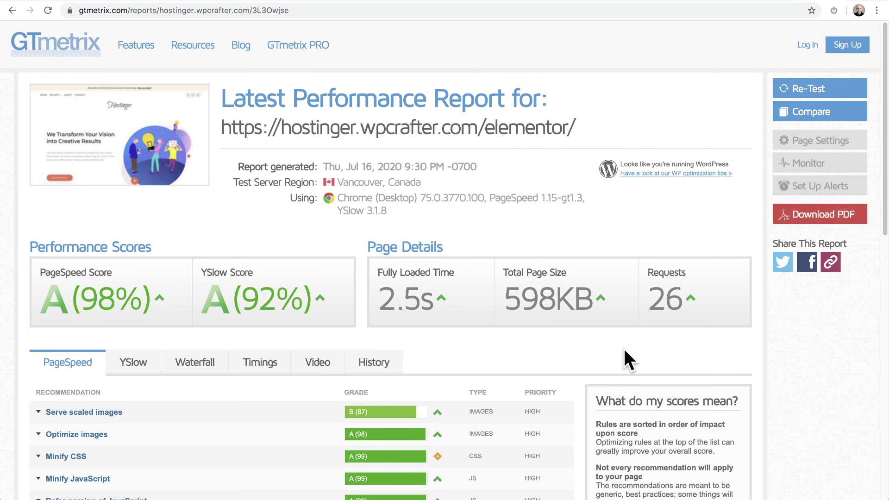
{"action": "left_click_drag", "start_coordinate": [510, 301], "coordinate": [596, 305]}
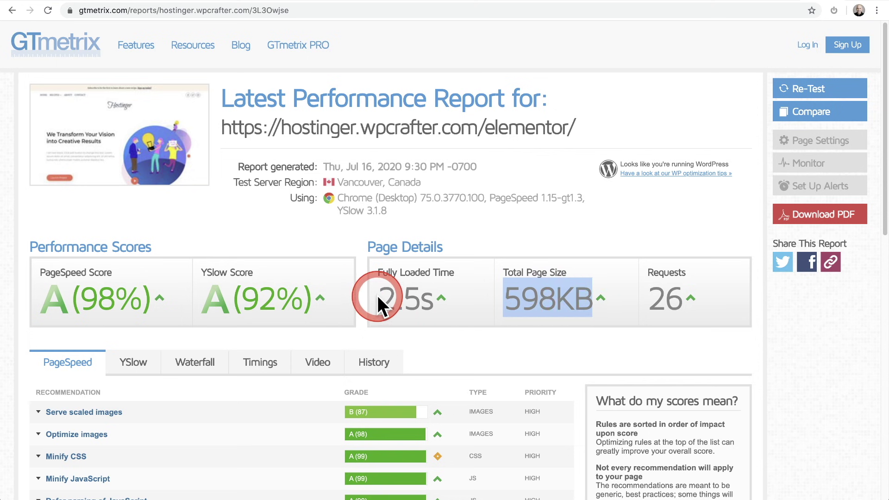
{"action": "left_click_drag", "start_coordinate": [378, 299], "coordinate": [460, 300]}
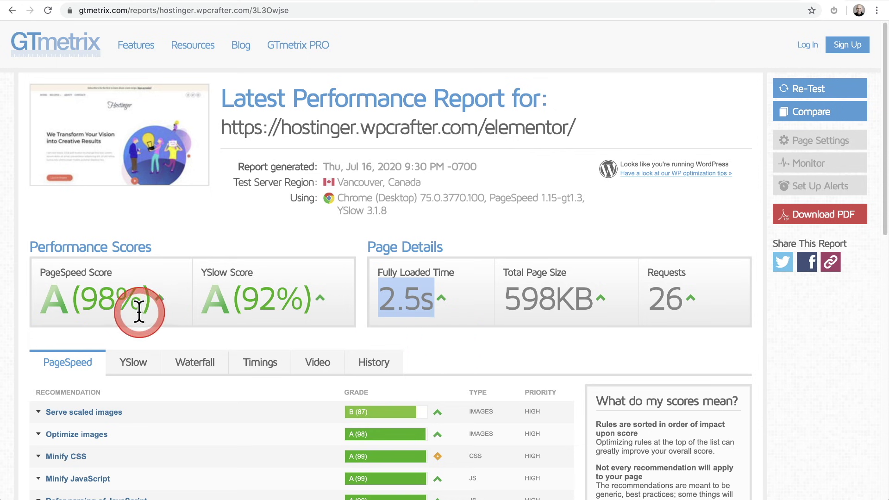
{"action": "left_click", "coordinate": [403, 292]}
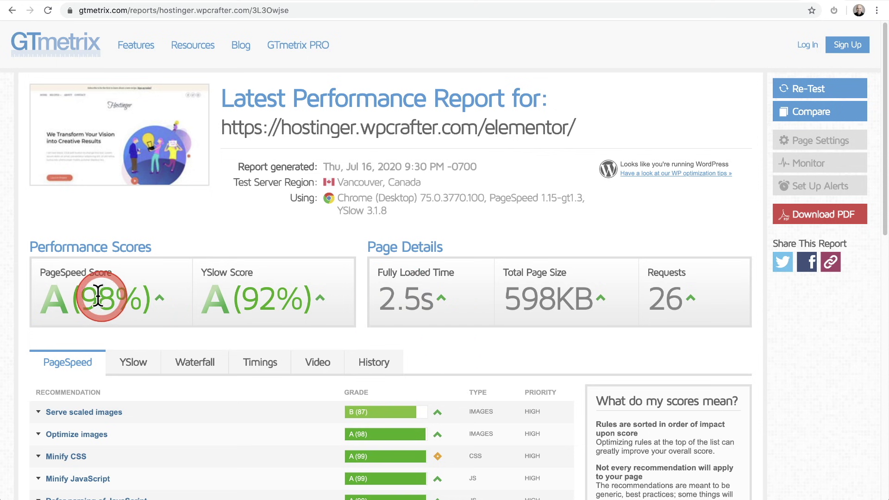
Step: Compare the performance scores in the earlier and newer Elementor page reports, and bring up the front page's re-test report
{"action": "left_click", "coordinate": [793, 4]}
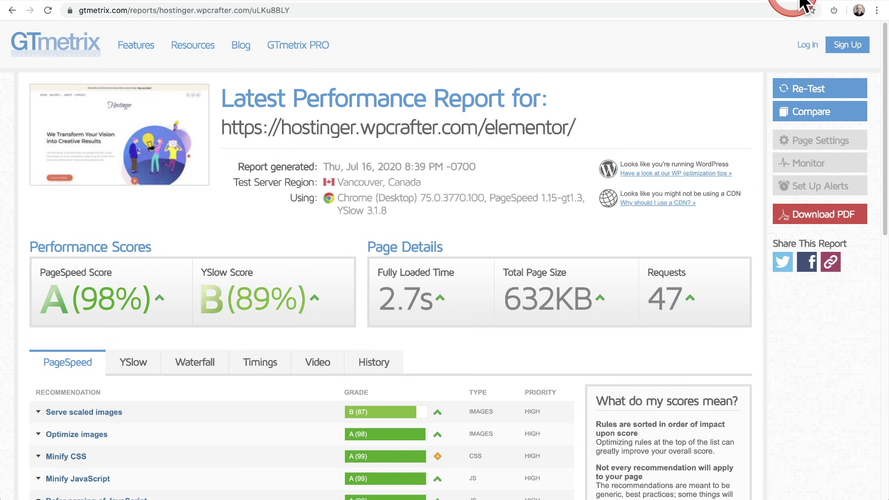
{"action": "left_click", "coordinate": [793, 4]}
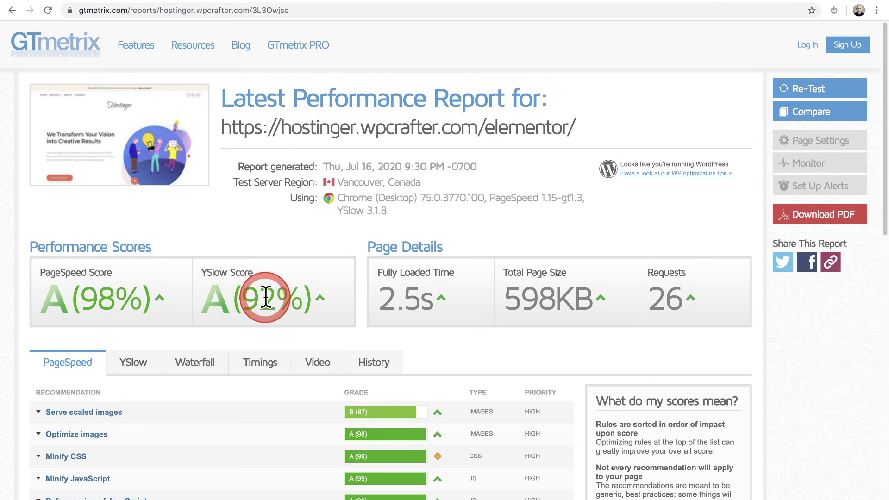
{"action": "left_click", "coordinate": [786, 5]}
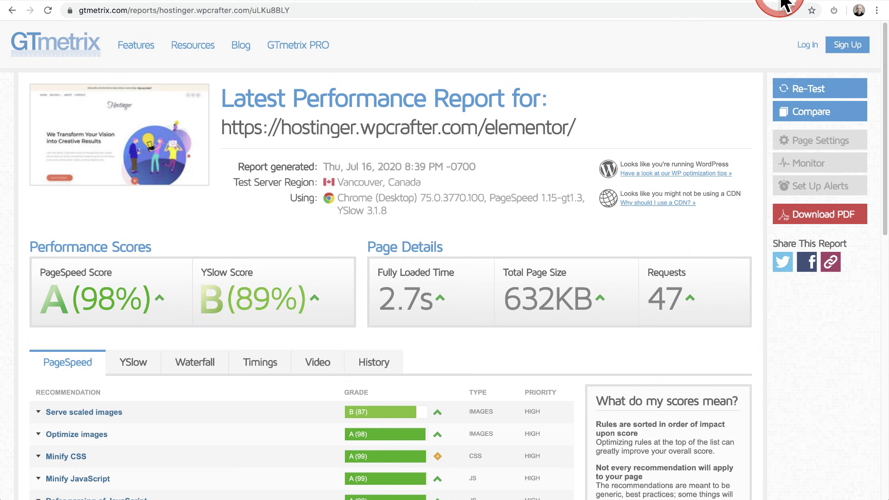
{"action": "left_click", "coordinate": [827, 5]}
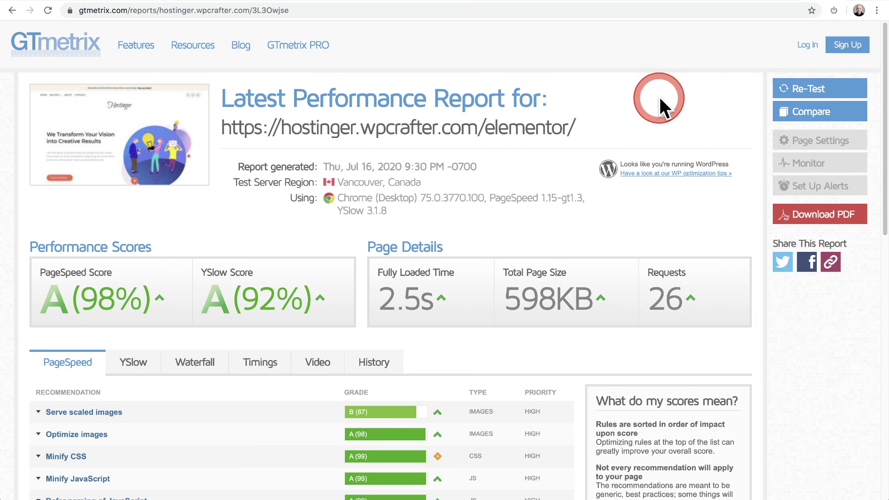
{"action": "left_click", "coordinate": [747, 2]}
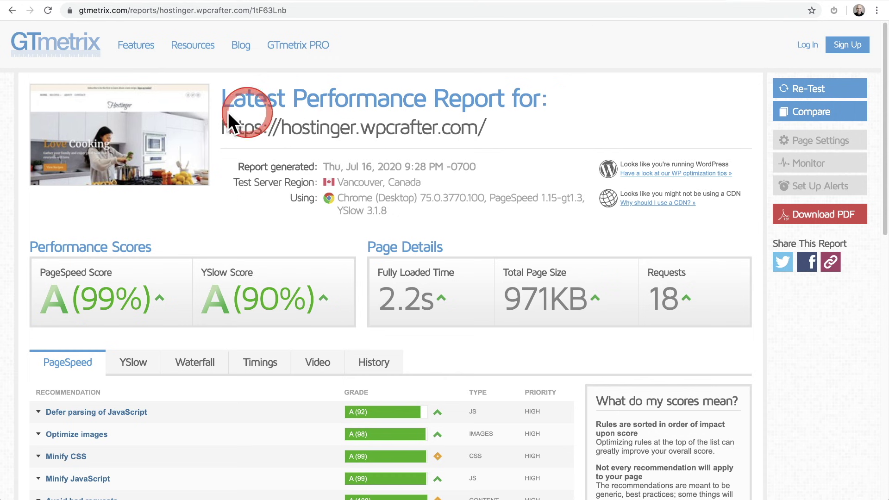